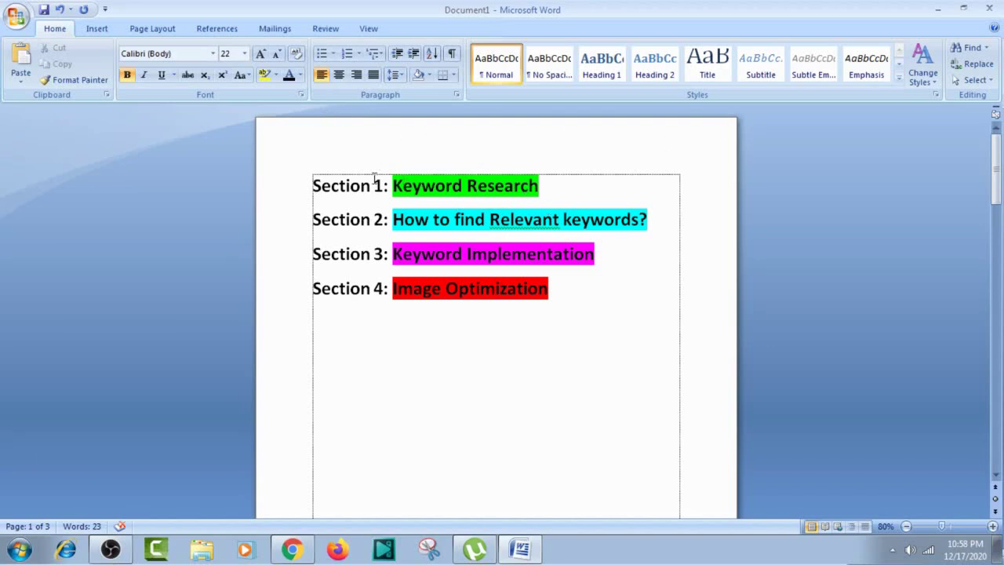
# Bring the document's keyword table into view, then switch to Chrome and search Fiverr for "facebook business page".
pyautogui.moveTo(996, 169); pyautogui.dragTo(1000, 286)
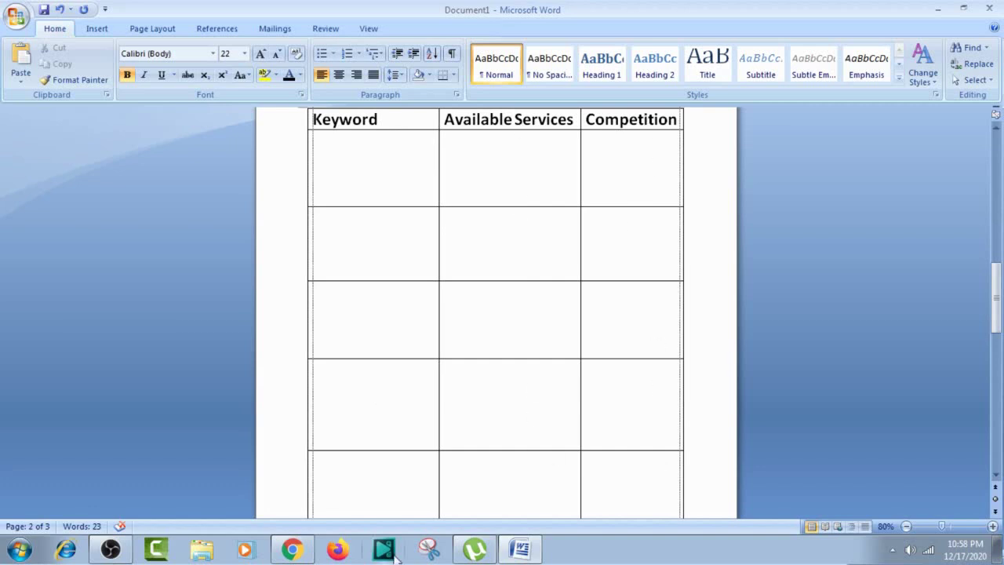
pyautogui.click(295, 552)
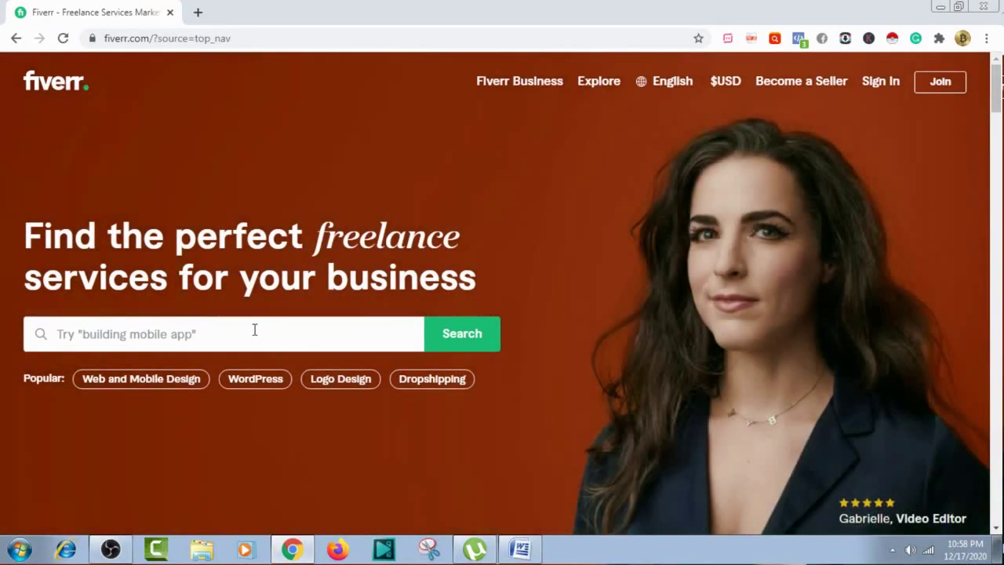
pyautogui.click(254, 329)
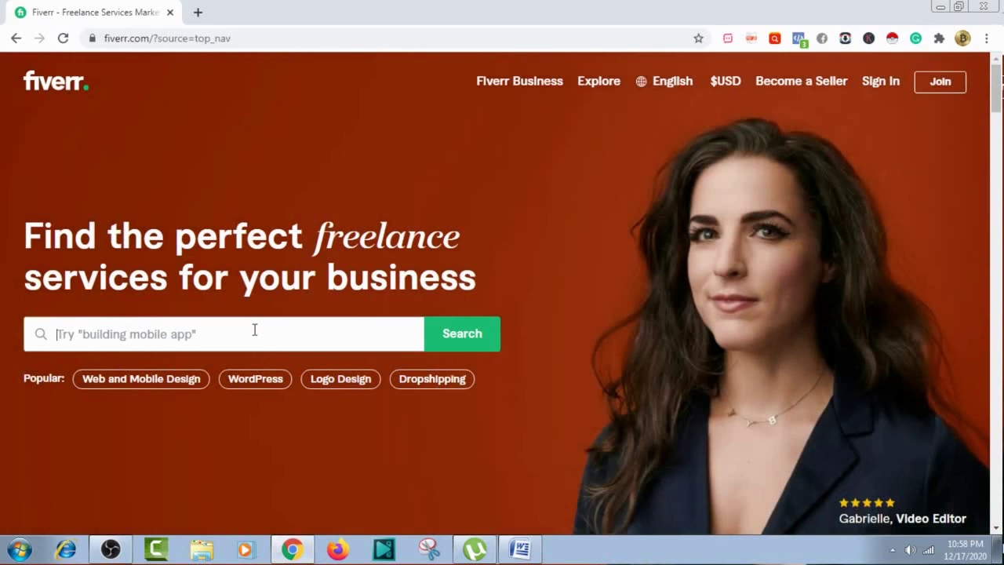
pyautogui.write('f')
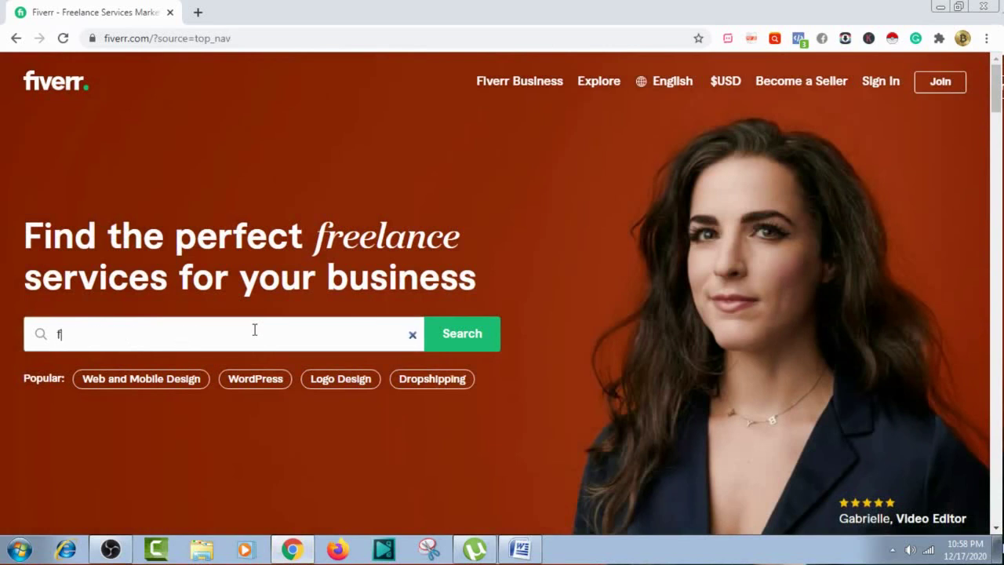
pyautogui.write('aceb')
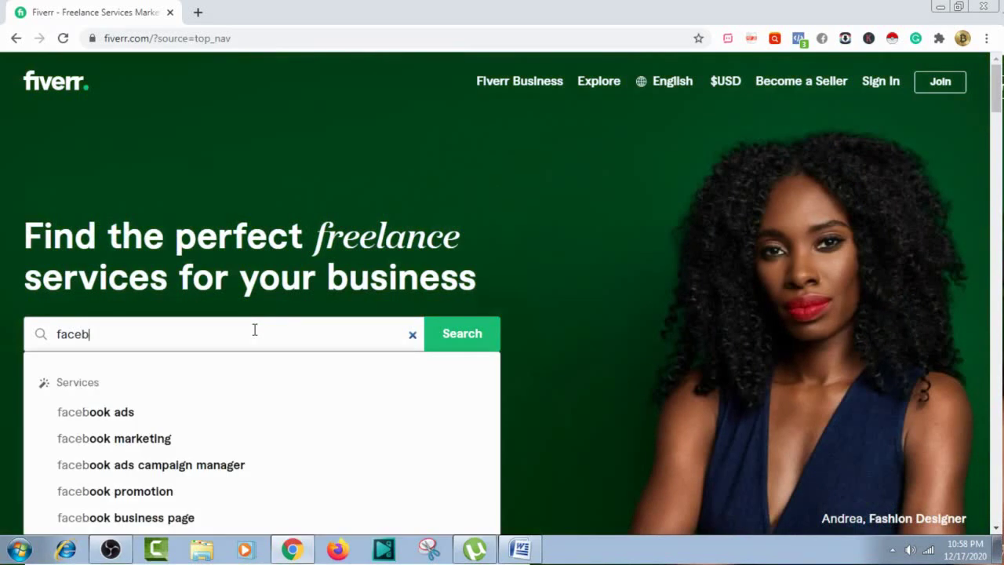
pyautogui.write('ook b')
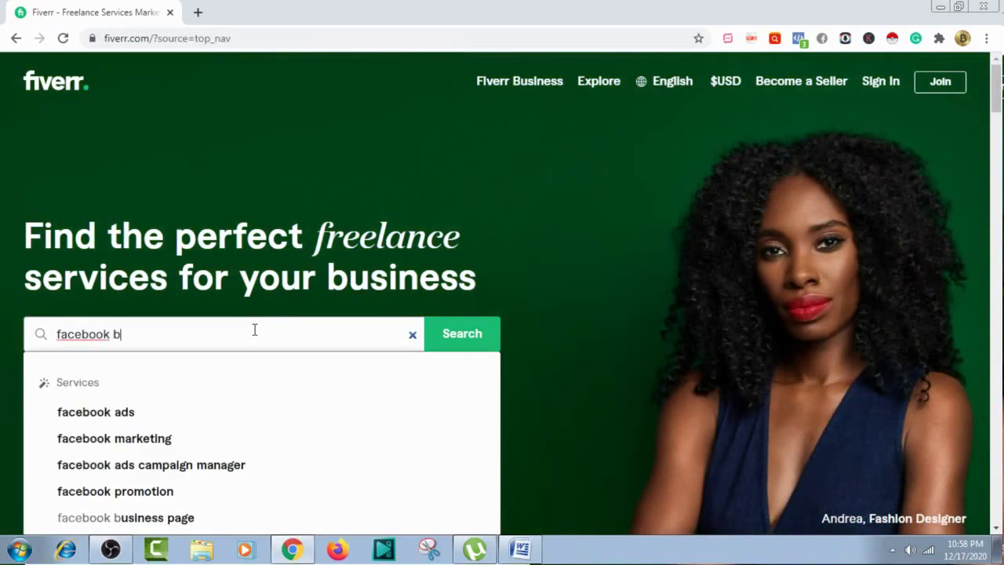
pyautogui.write('usiness')
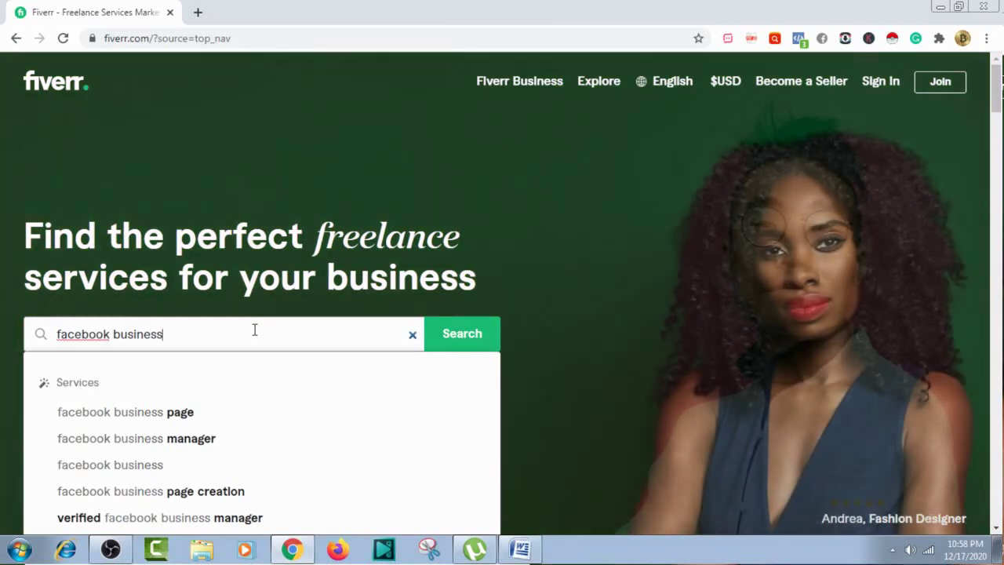
pyautogui.write(' page')
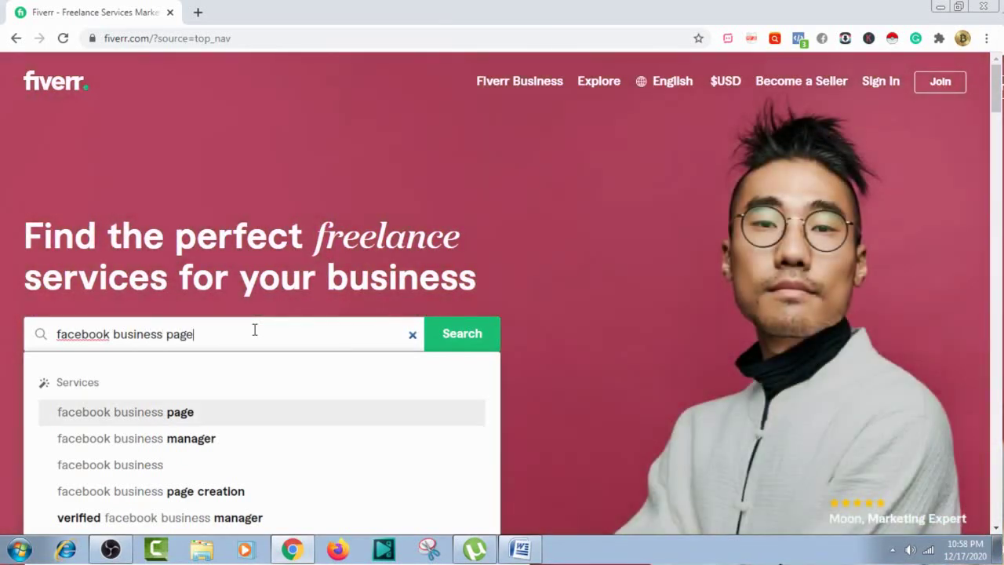
pyautogui.press('Return')
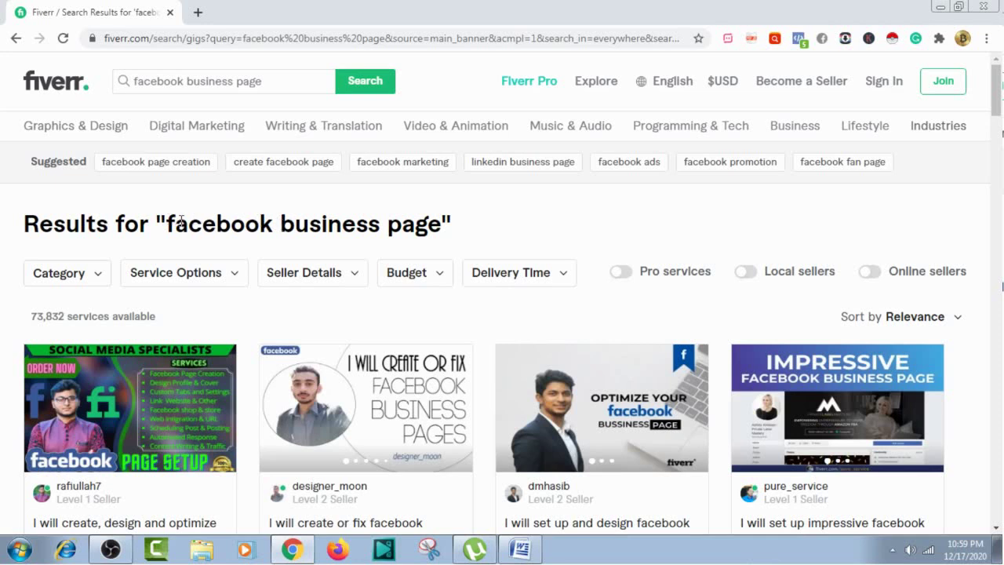
# Copy "facebook business page" from the Fiverr results heading into the first empty Keyword cell of the Word table.
pyautogui.moveTo(167, 215); pyautogui.dragTo(443, 221)
pyautogui.hotkey('ctrl', 'c')
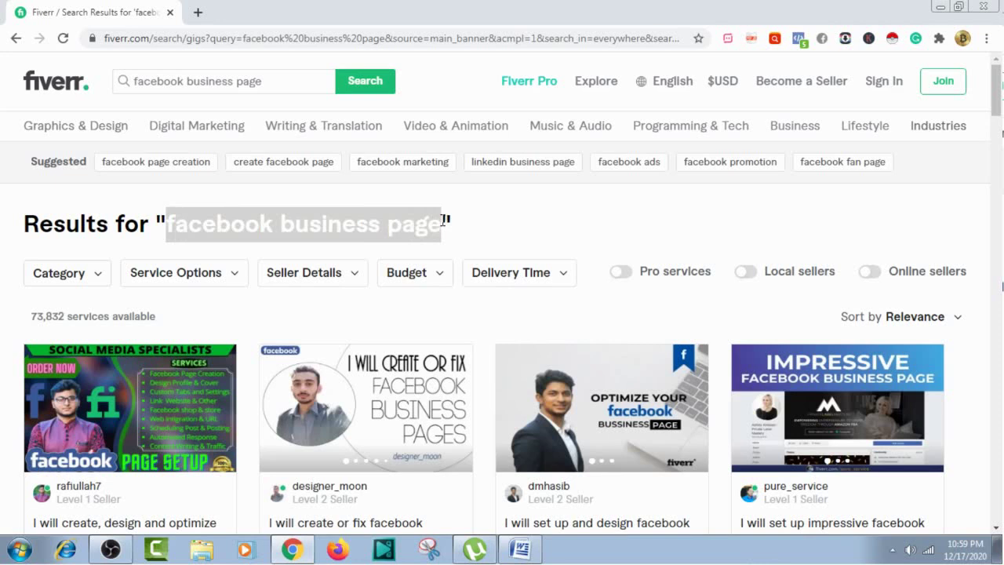
pyautogui.click(520, 547)
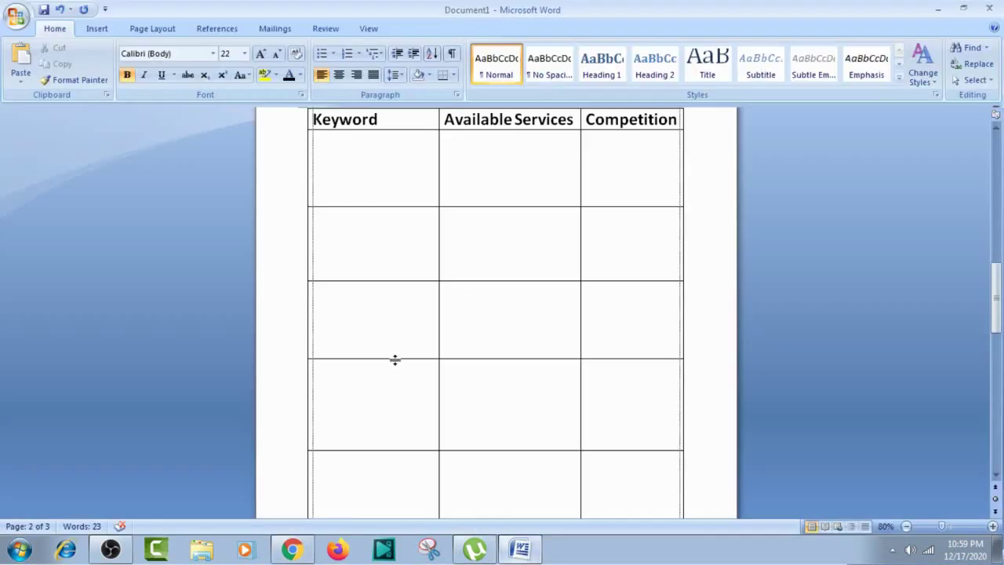
pyautogui.click(344, 182)
pyautogui.hotkey('ctrl', 'v')
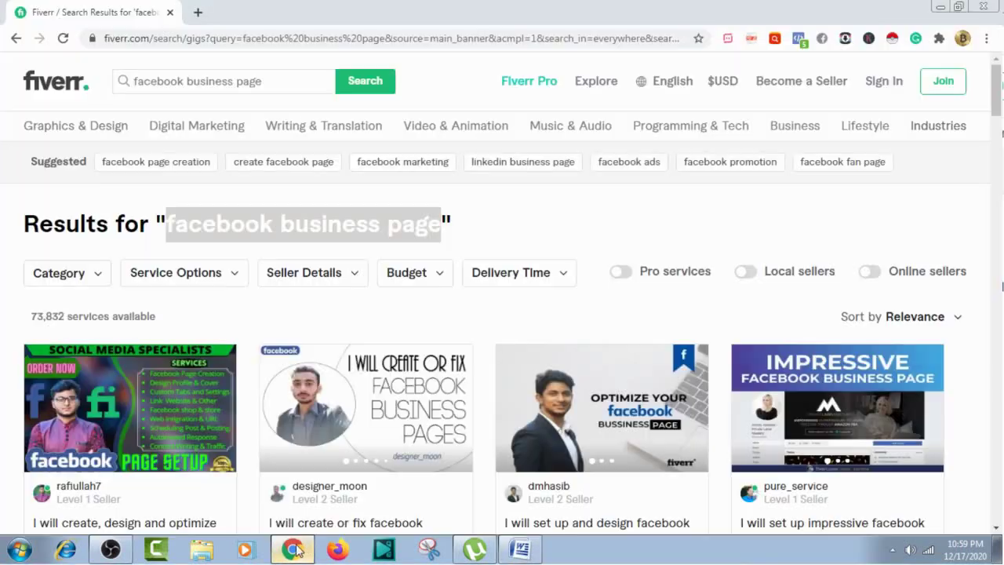
# Check Fiverr's service count for the keyword and fill the first Word table row with 73,832 available services and High competition.
pyautogui.click(292, 547)
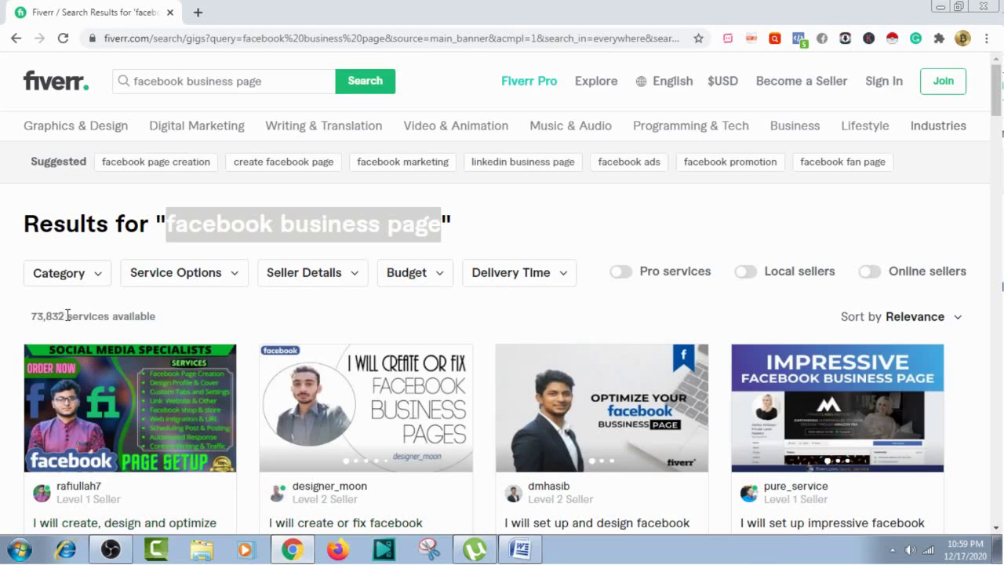
pyautogui.click(513, 551)
pyautogui.click(491, 161)
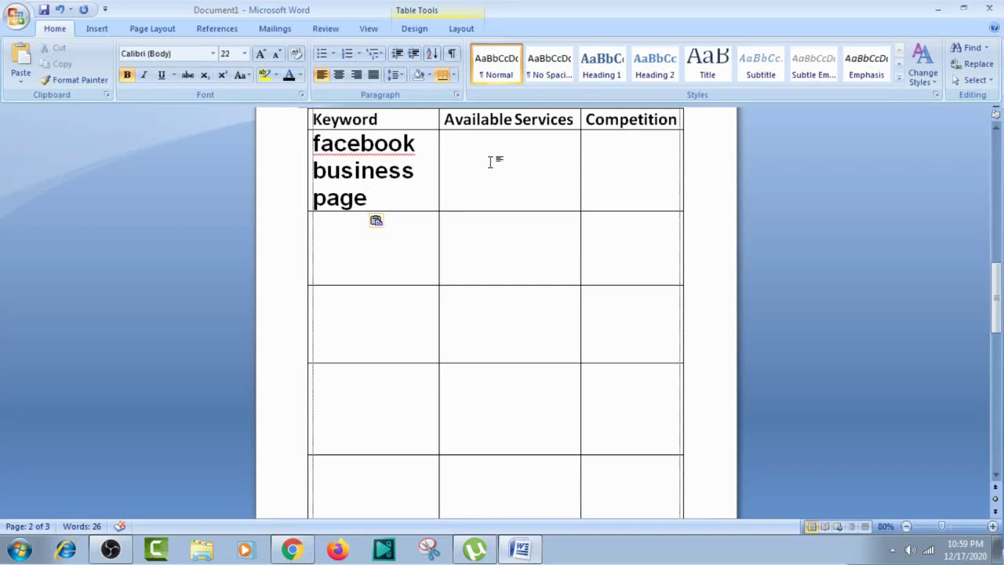
pyautogui.write('73,832')
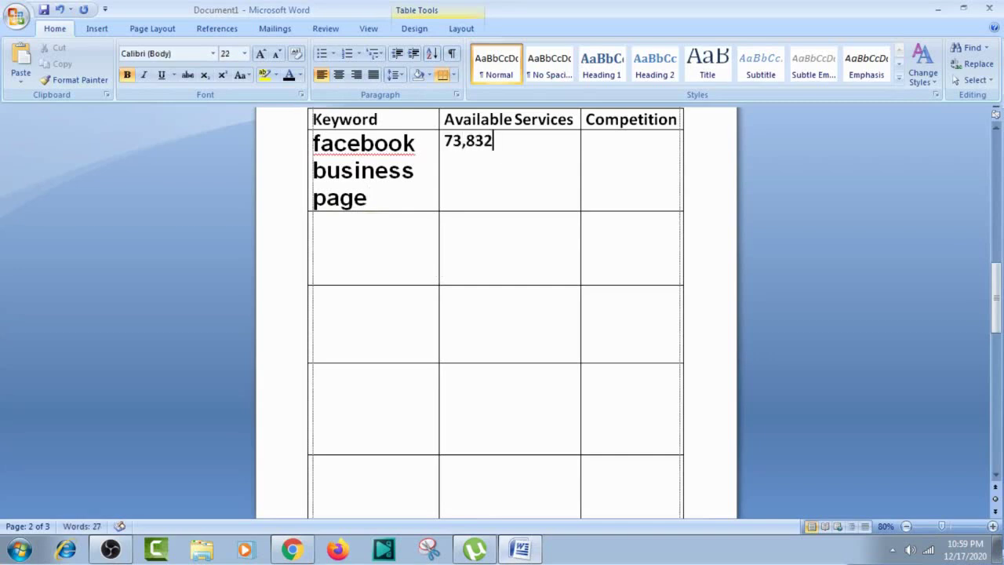
pyautogui.click(630, 157)
pyautogui.write('High')
# Switch back to Fiverr in Chrome and search for the suggested phrase "facebook business page creation".
pyautogui.click(289, 549)
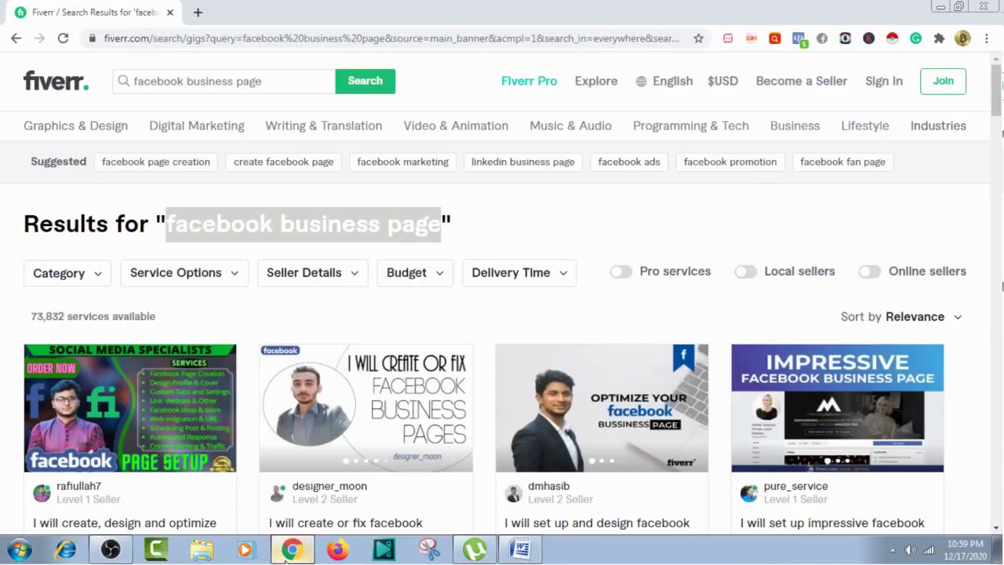
pyautogui.click(276, 83)
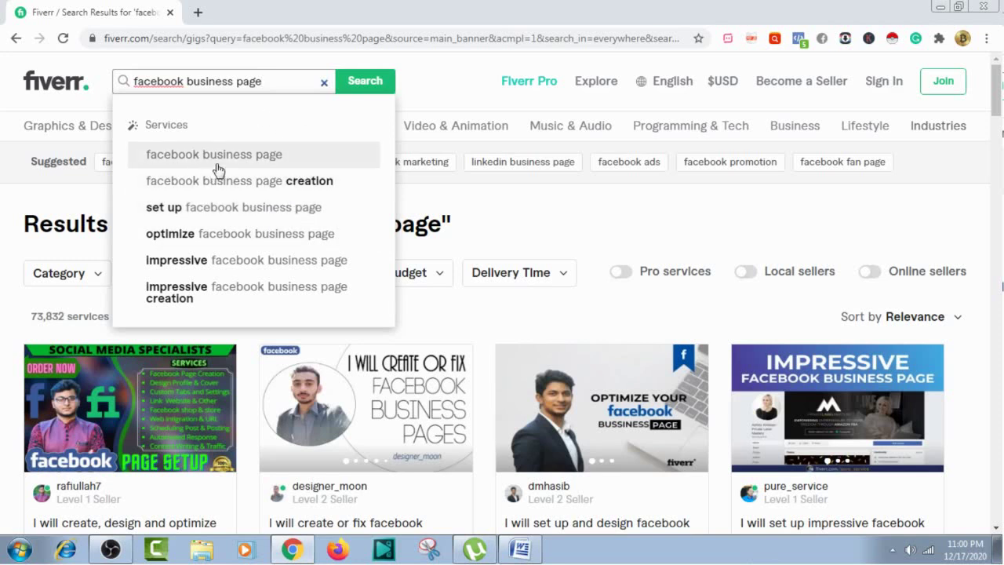
pyautogui.click(269, 196)
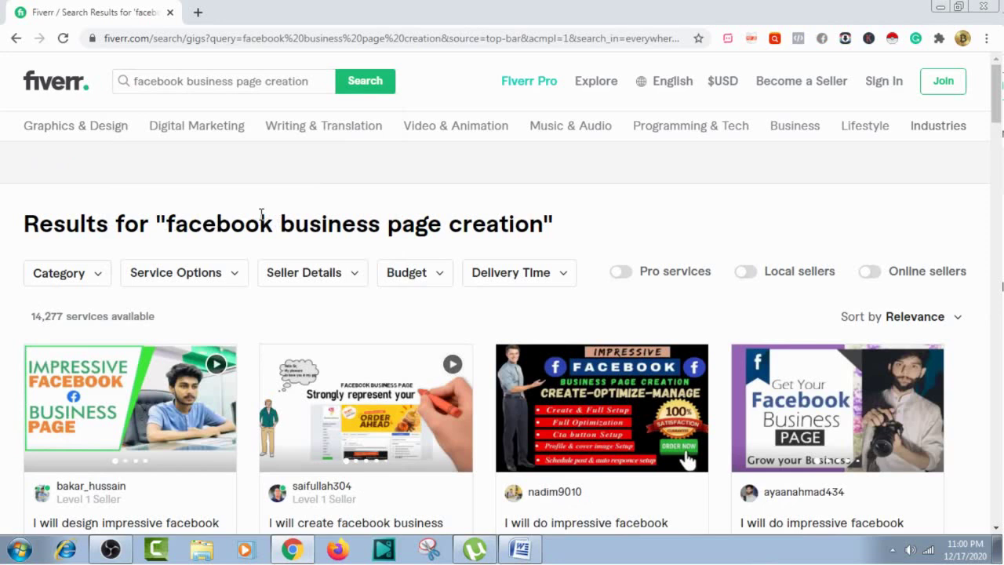
# Copy "facebook business page creation" from the results heading into the second row's Keyword cell in the Word table.
pyautogui.moveTo(168, 224); pyautogui.dragTo(545, 224)
pyautogui.hotkey('ctrl', 'c')
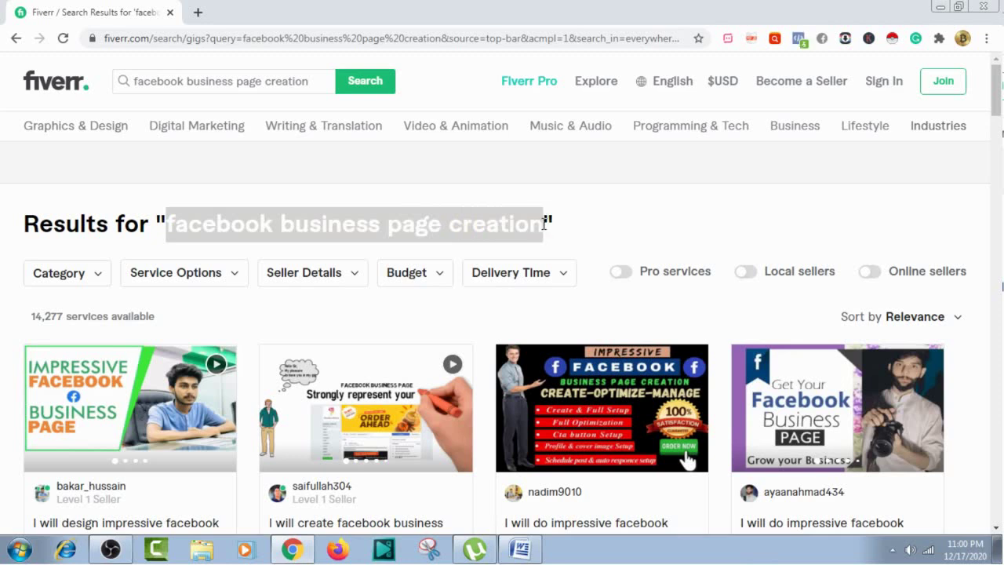
pyautogui.click(520, 550)
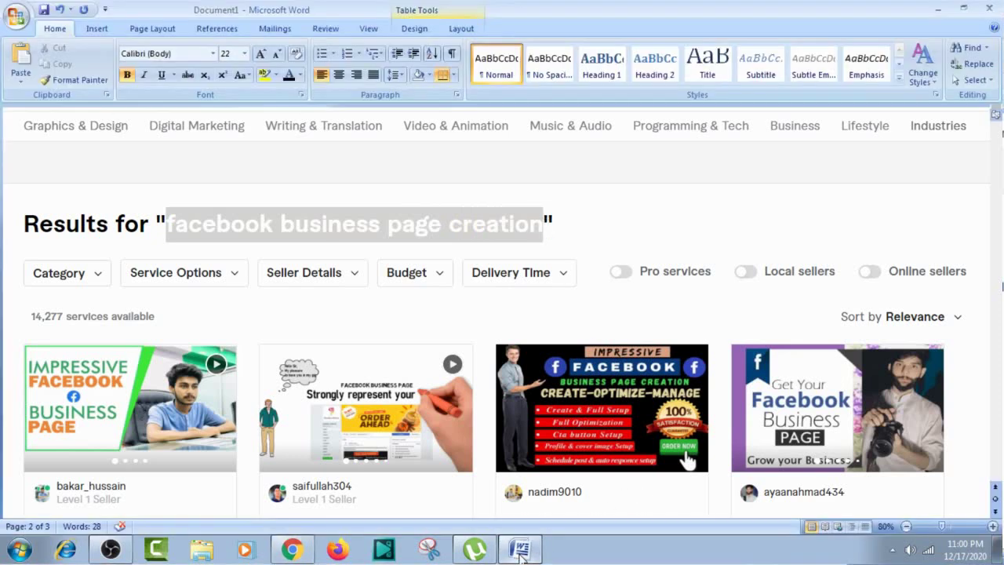
pyautogui.click(359, 255)
pyautogui.hotkey('ctrl', 'v')
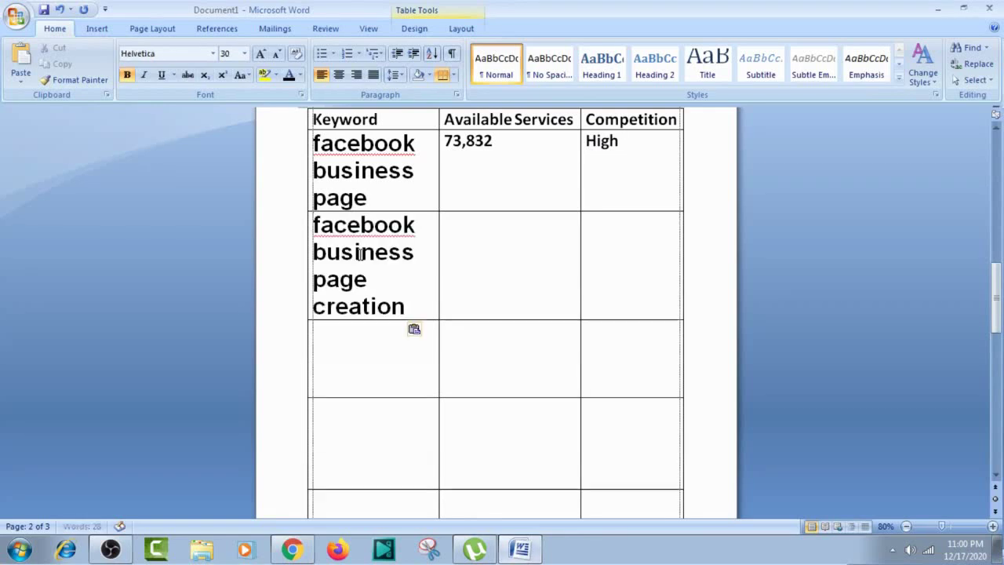
# Check Fiverr's service count and fill the second Word table row with 14,277 available services and medium competition.
pyautogui.click(291, 549)
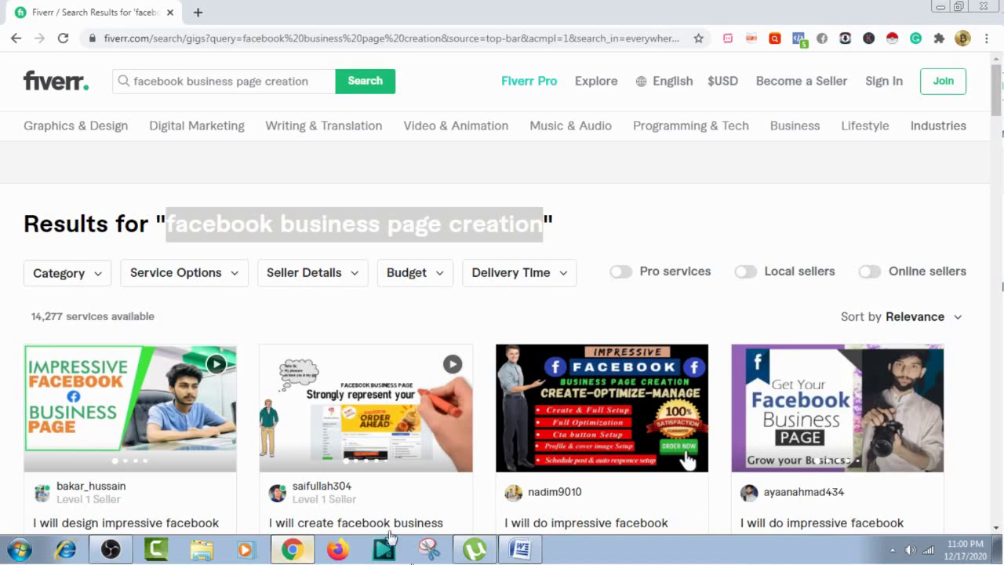
pyautogui.click(519, 549)
pyautogui.hotkey('ctrl', 'v')
pyautogui.click(497, 258)
pyautogui.write('14')
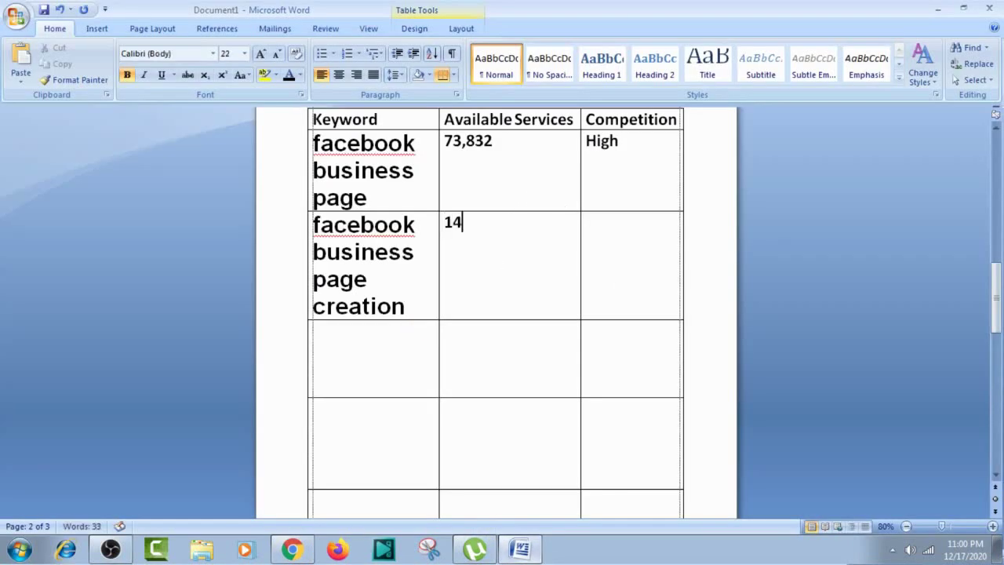
pyautogui.write(',277')
pyautogui.click(641, 224)
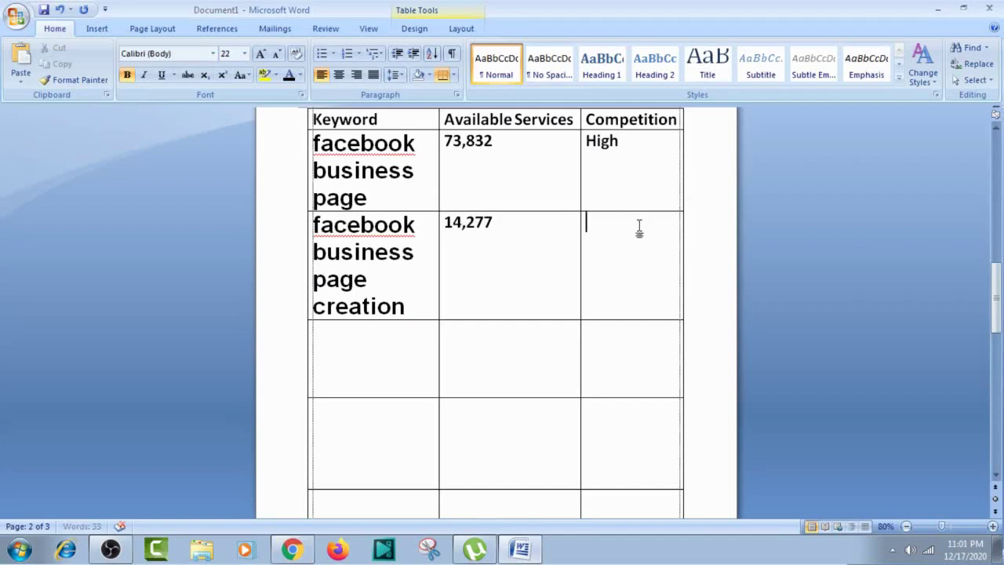
pyautogui.write('me')
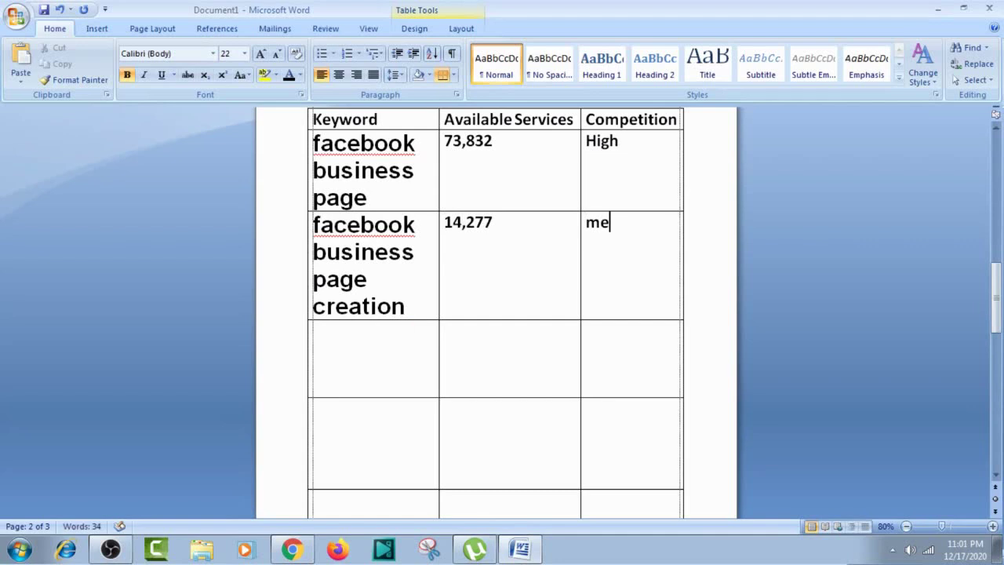
pyautogui.write('dium')
# Reduce the font size of the keyword "facebook business page" in the first row to 26.
pyautogui.click(382, 193)
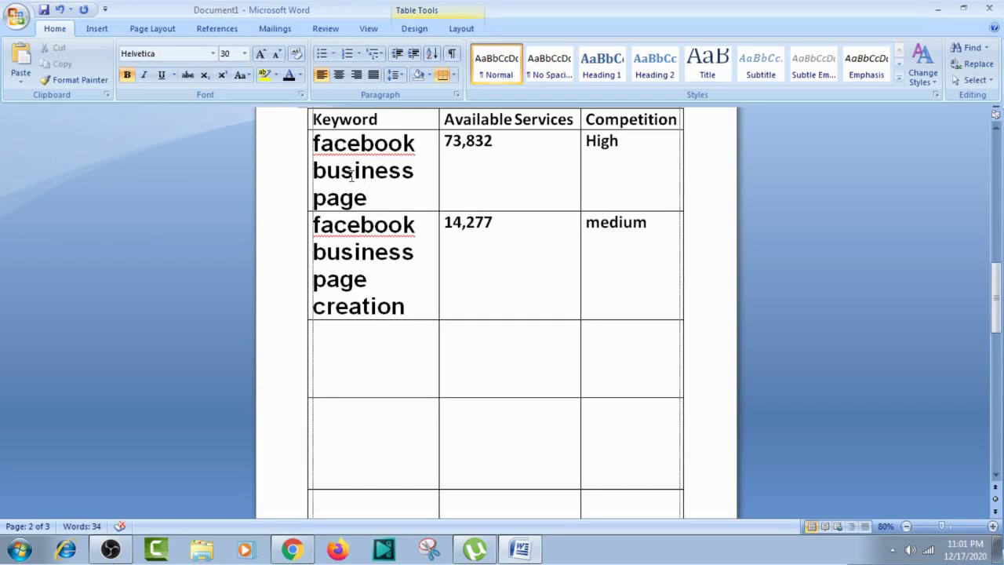
pyautogui.moveTo(369, 198); pyautogui.dragTo(315, 143)
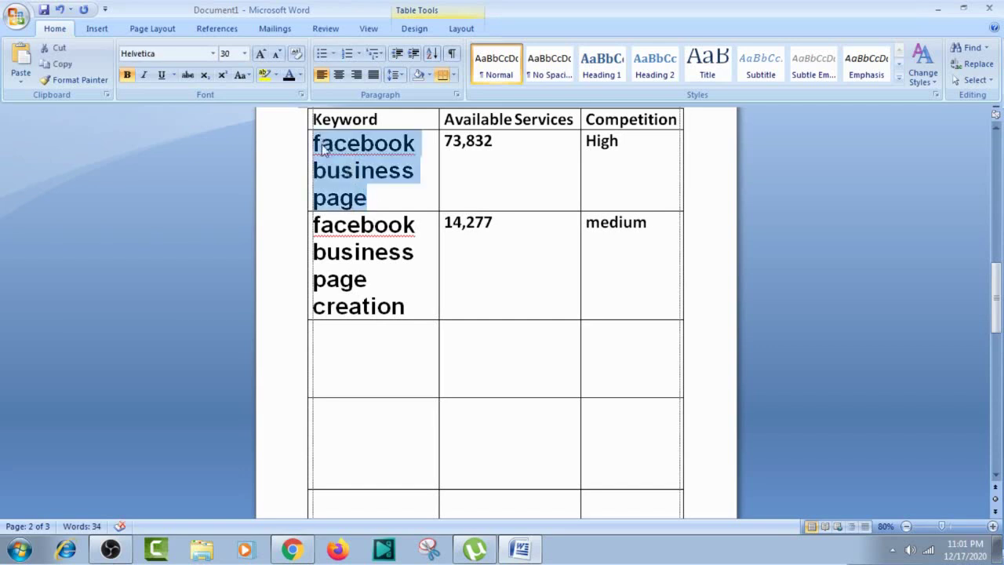
pyautogui.click(276, 58)
pyautogui.click(276, 58)
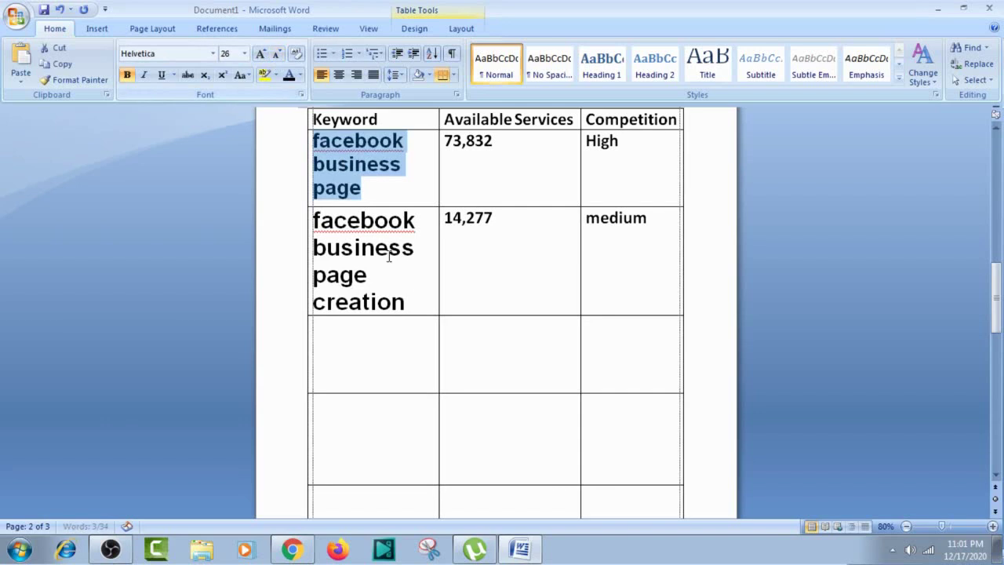
# Reduce the font size of the keyword "facebook business page creation" in the second row to 24.
pyautogui.doubleClick(406, 301)
pyautogui.moveTo(379, 273); pyautogui.dragTo(330, 215)
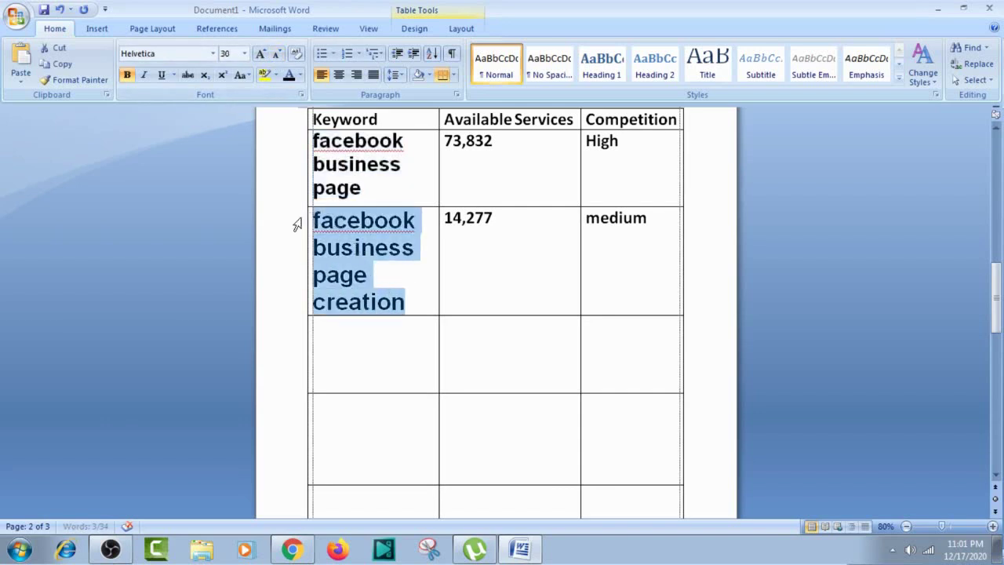
pyautogui.click(277, 57)
pyautogui.click(278, 57)
pyautogui.click(278, 56)
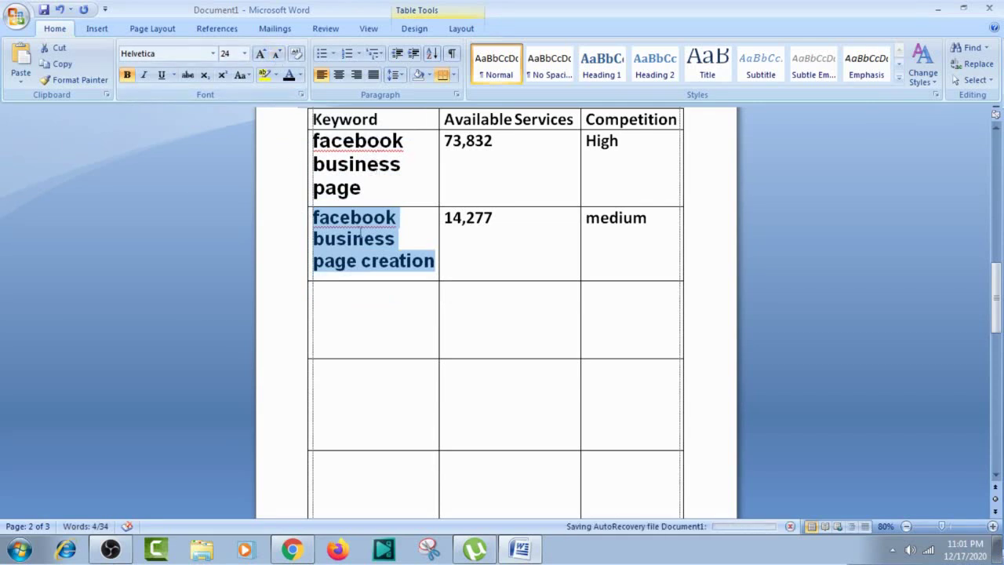
# Switch to Fiverr in Chrome, shorten the query to "facebook business page" and search for the suggestion "impressive facebook business page".
pyautogui.click(291, 549)
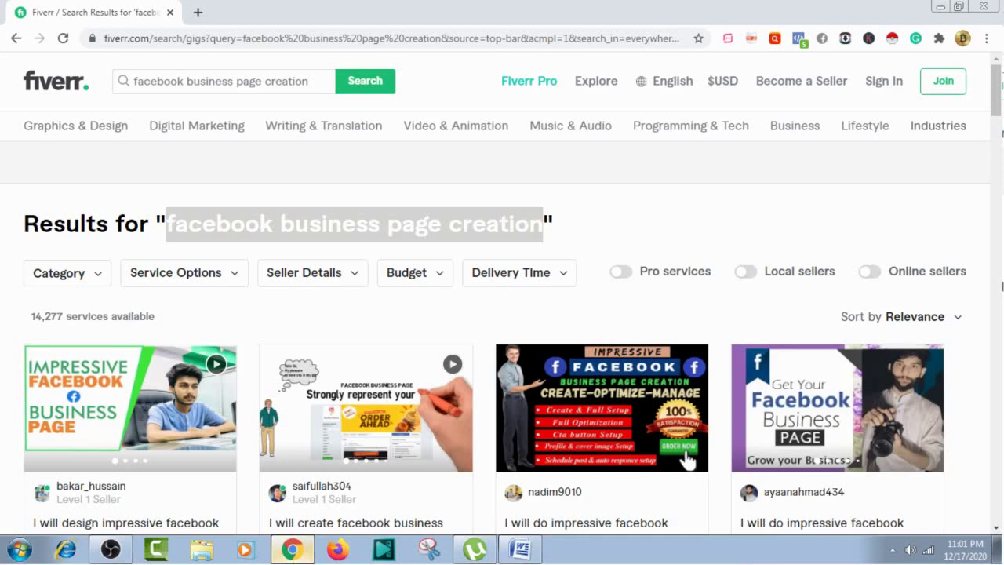
pyautogui.click(312, 78)
pyautogui.press('BackSpace')
pyautogui.press('BackSpace')
pyautogui.press('BackSpace')
pyautogui.press('BackSpace')
pyautogui.press('BackSpace')
pyautogui.press('BackSpace')
pyautogui.press('BackSpace')
pyautogui.press('BackSpace')
pyautogui.press('BackSpace')
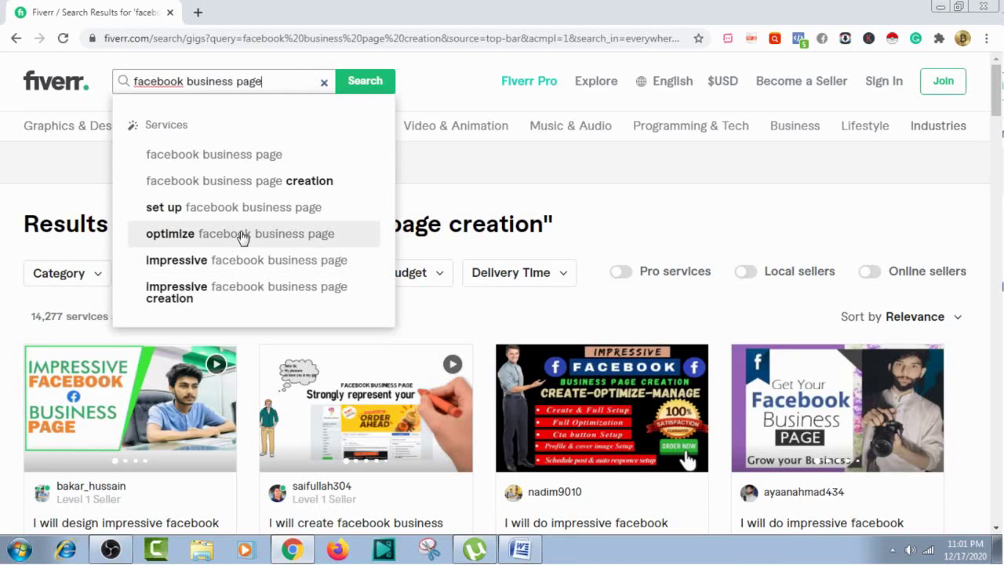
pyautogui.click(224, 268)
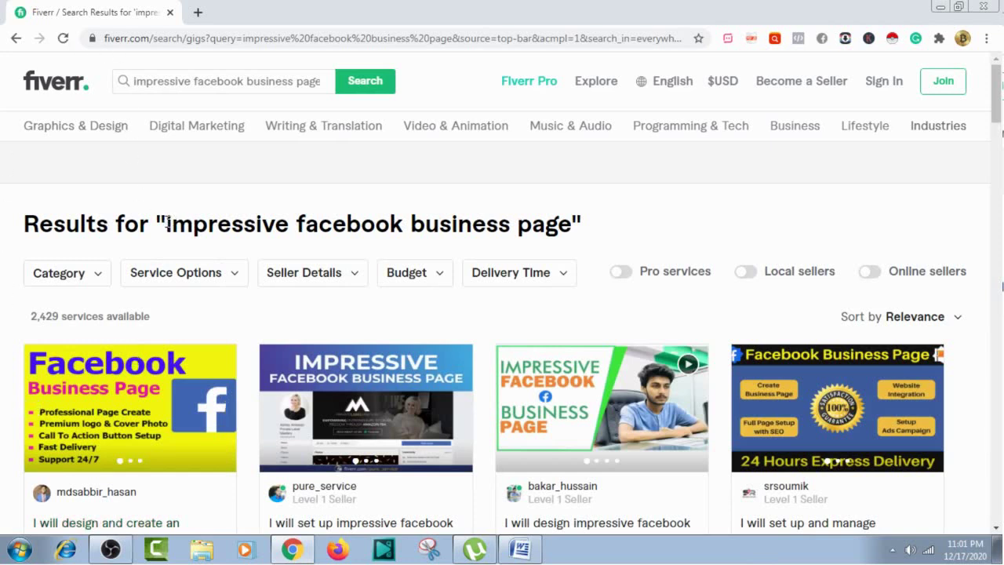
# Copy the keyword "impressive facebook business page" from the Fiverr results heading into the third row of the Word table.
pyautogui.moveTo(167, 223); pyautogui.dragTo(575, 222)
pyautogui.hotkey('ctrl', 'c')
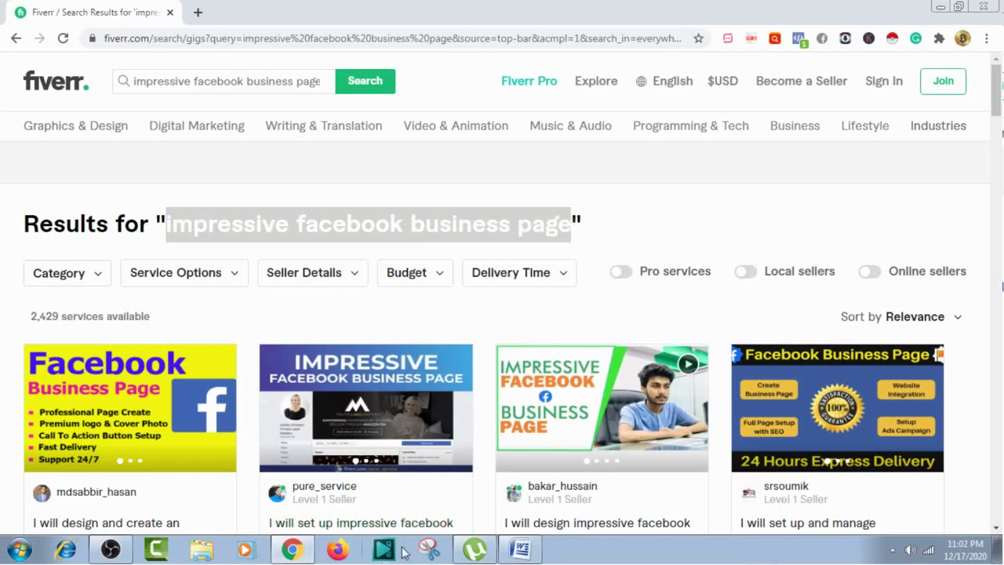
pyautogui.click(520, 549)
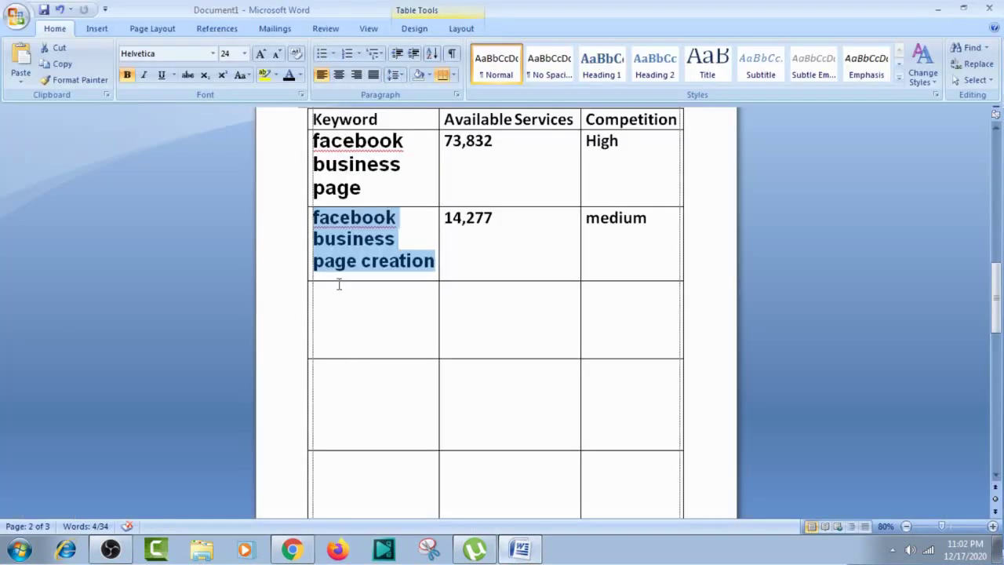
pyautogui.click(337, 284)
pyautogui.hotkey('ctrl', 'v')
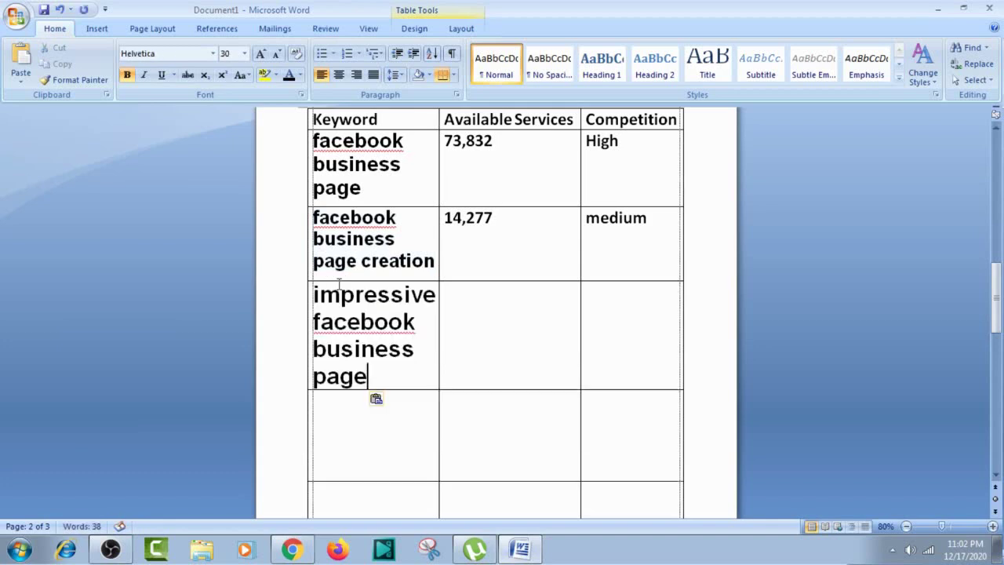
# Copy the service count 2,429 from the Fiverr results into the third row's Available Services cell in Word.
pyautogui.click(290, 551)
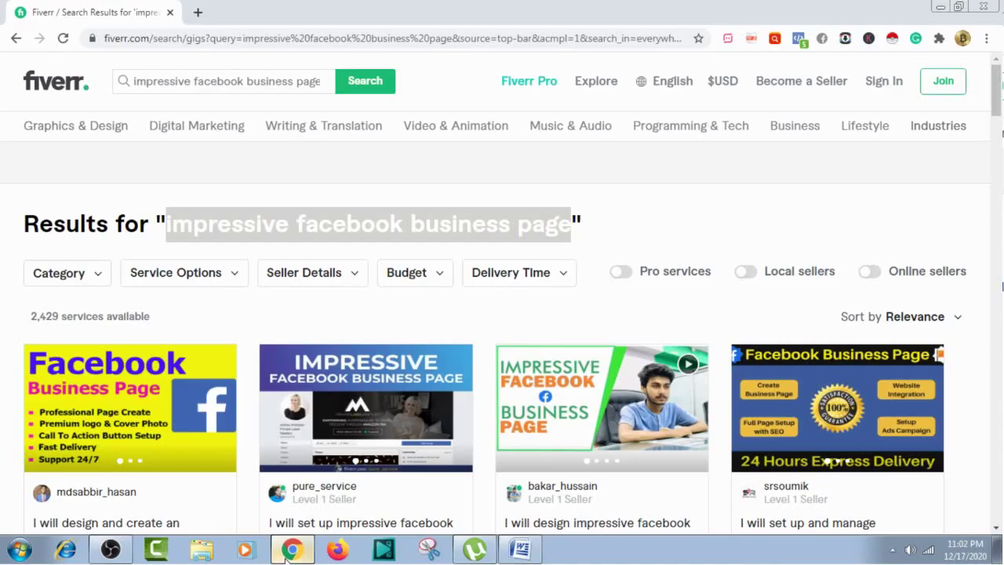
pyautogui.click(34, 316)
pyautogui.moveTo(34, 316); pyautogui.dragTo(56, 316)
pyautogui.hotkey('ctrl', 'c')
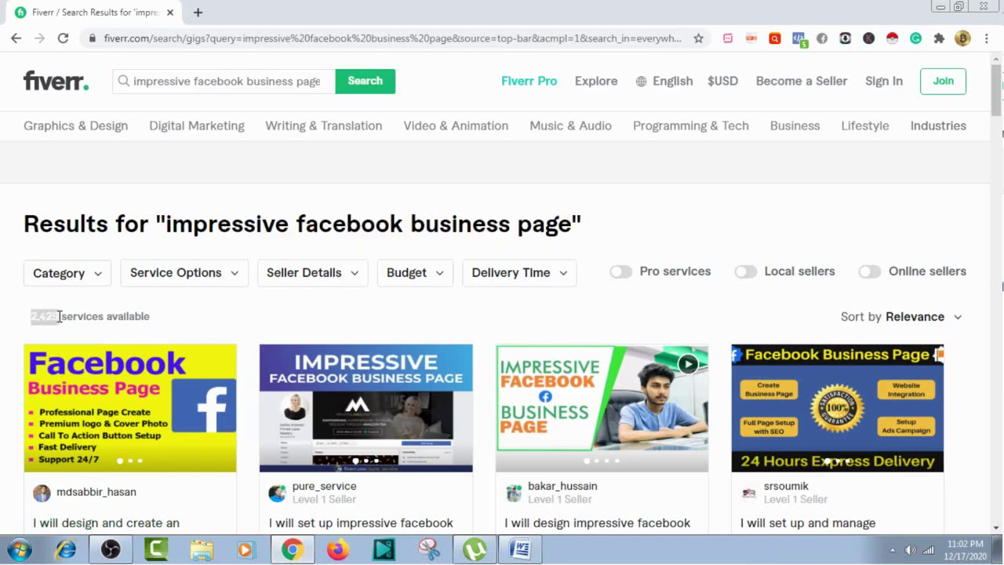
pyautogui.click(530, 559)
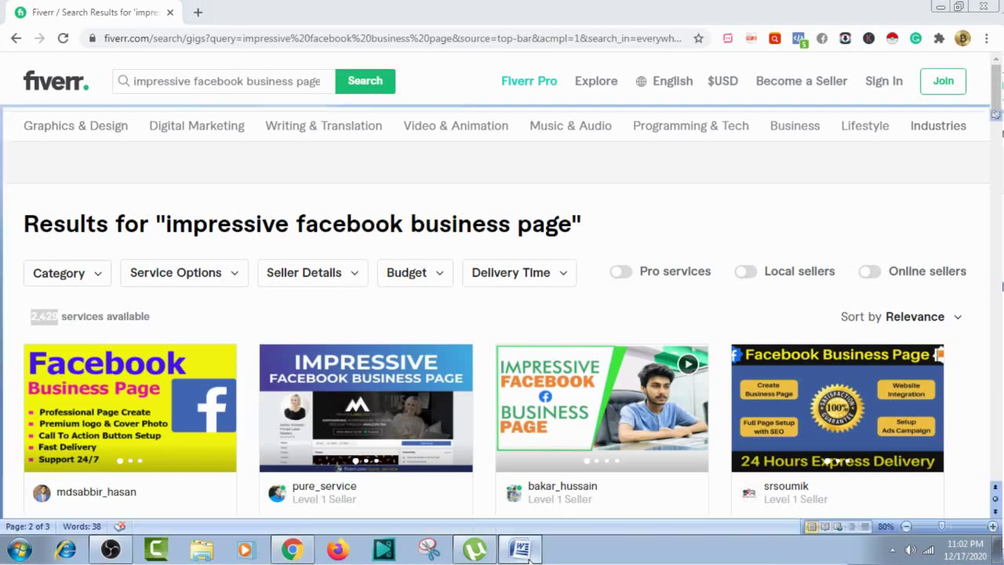
pyautogui.click(488, 314)
pyautogui.hotkey('ctrl', 'v')
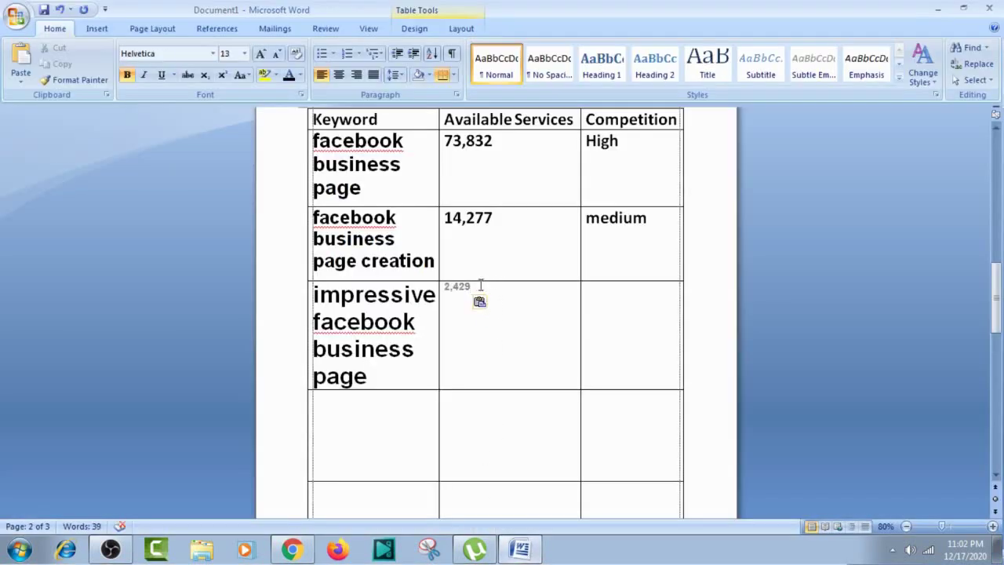
# Clear the pasted service count in the third row and re-enter it as 2,429.
pyautogui.moveTo(471, 285); pyautogui.dragTo(447, 285)
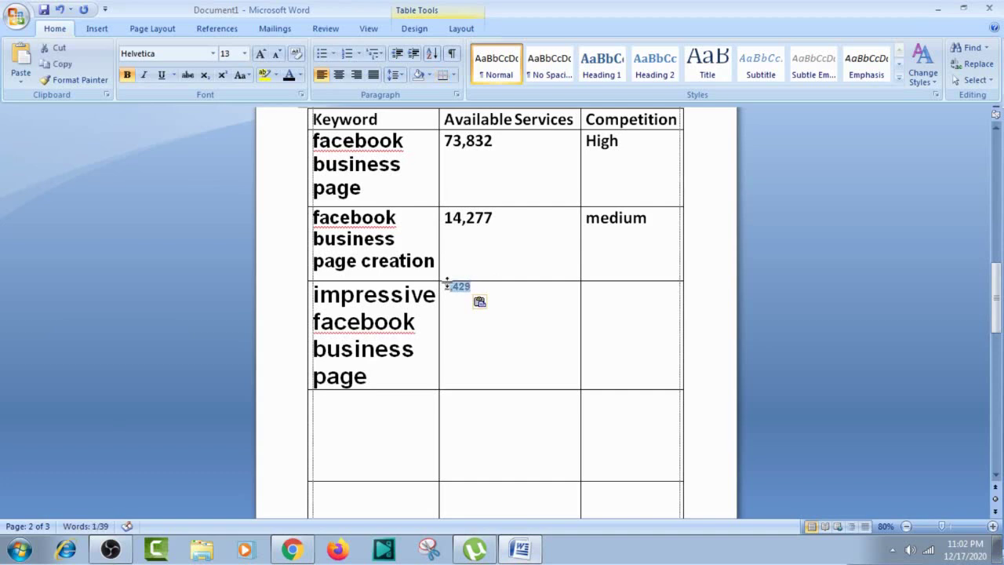
pyautogui.click(479, 281)
pyautogui.press('BackSpace')
pyautogui.press('BackSpace')
pyautogui.press('BackSpace')
pyautogui.press('BackSpace')
pyautogui.press('BackSpace')
pyautogui.write('2,429')
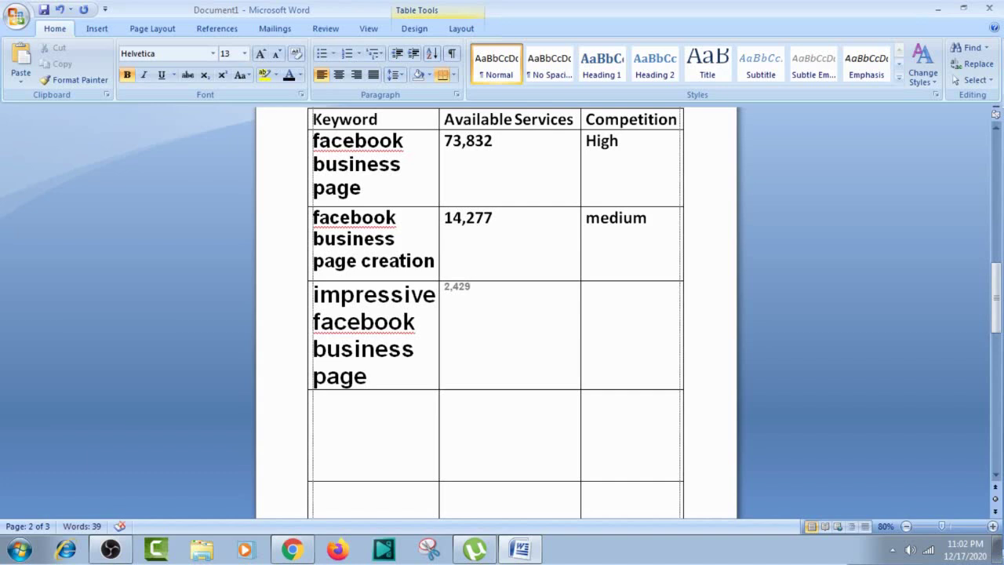
# Enlarge the third row's service count to 18 pt in black and enter Low as its competition.
pyautogui.moveTo(478, 289); pyautogui.dragTo(444, 285)
pyautogui.click(261, 54)
pyautogui.click(261, 55)
pyautogui.click(262, 54)
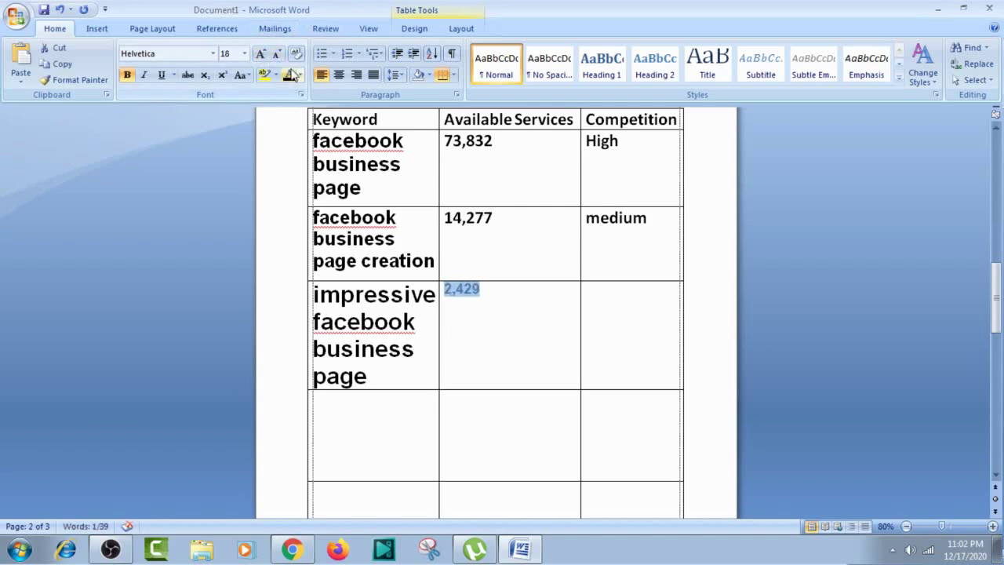
pyautogui.click(609, 318)
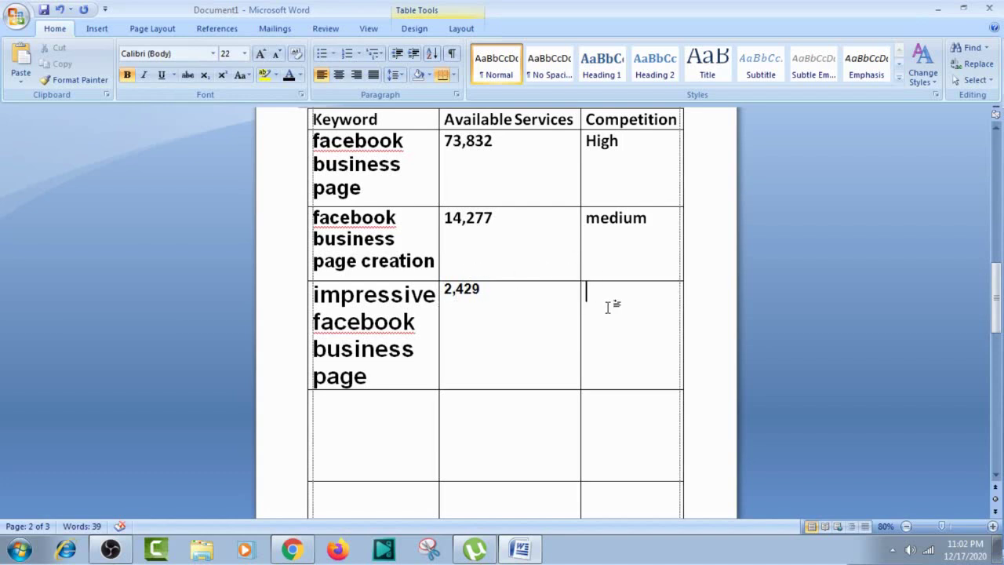
pyautogui.write('Low')
# Switch to Fiverr in Chrome, replace "impressive" with "handle" in the query and search for "handle facebook business page".
pyautogui.click(287, 550)
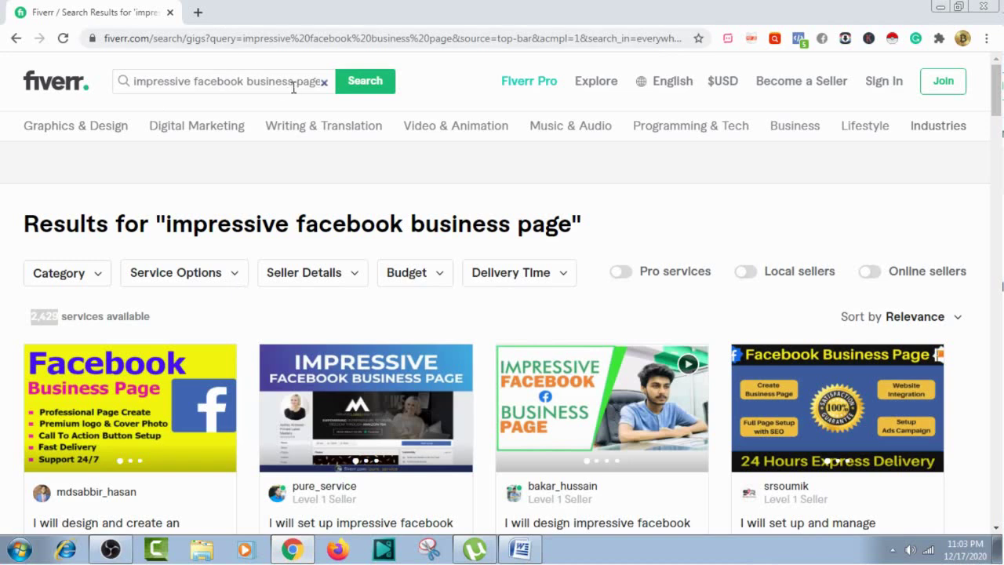
pyautogui.click(295, 81)
pyautogui.press('Right')
pyautogui.press('Right')
pyautogui.press('Right')
pyautogui.press('Right')
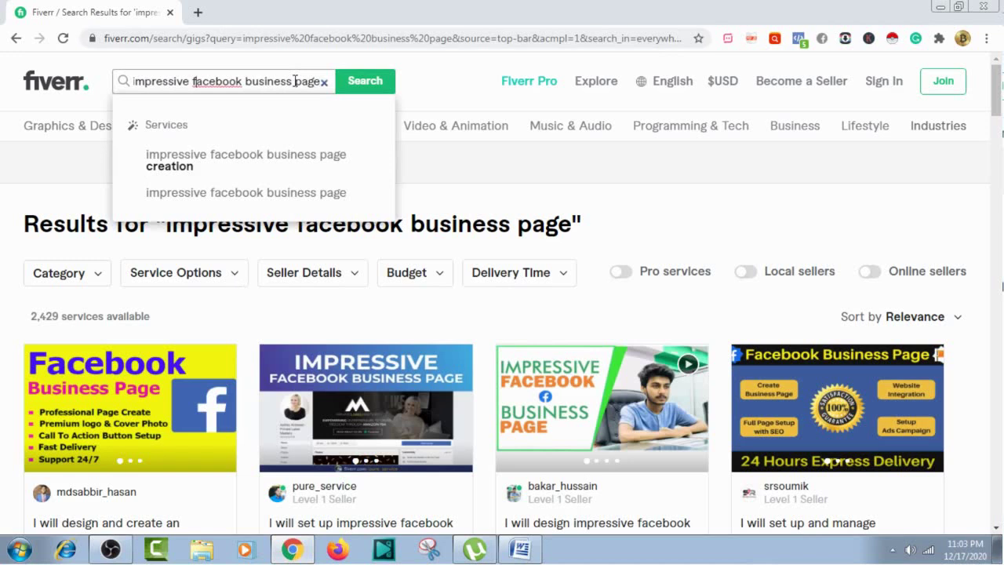
pyautogui.press('BackSpace')
pyautogui.press('BackSpace')
pyautogui.press('BackSpace')
pyautogui.press('BackSpace')
pyautogui.press('BackSpace')
pyautogui.press('BackSpace')
pyautogui.press('BackSpace')
pyautogui.press('BackSpace')
pyautogui.press('BackSpace')
pyautogui.press('BackSpace')
pyautogui.press('BackSpace')
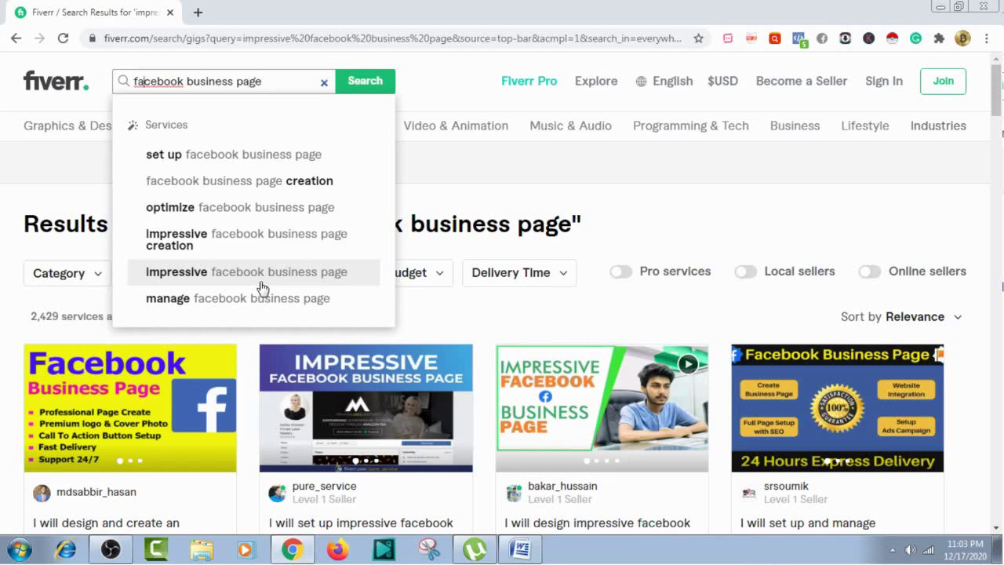
pyautogui.write('handle')
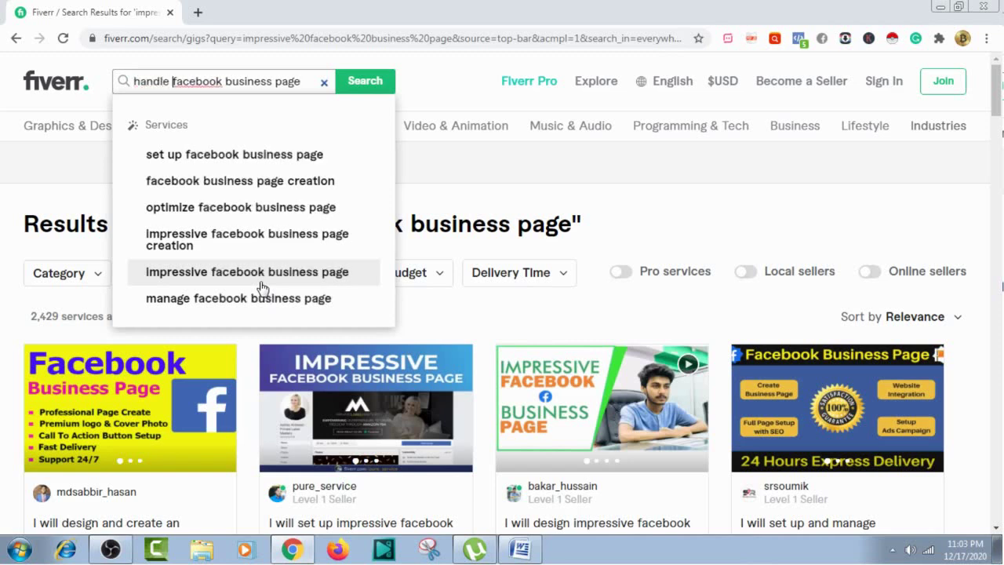
pyautogui.click(263, 286)
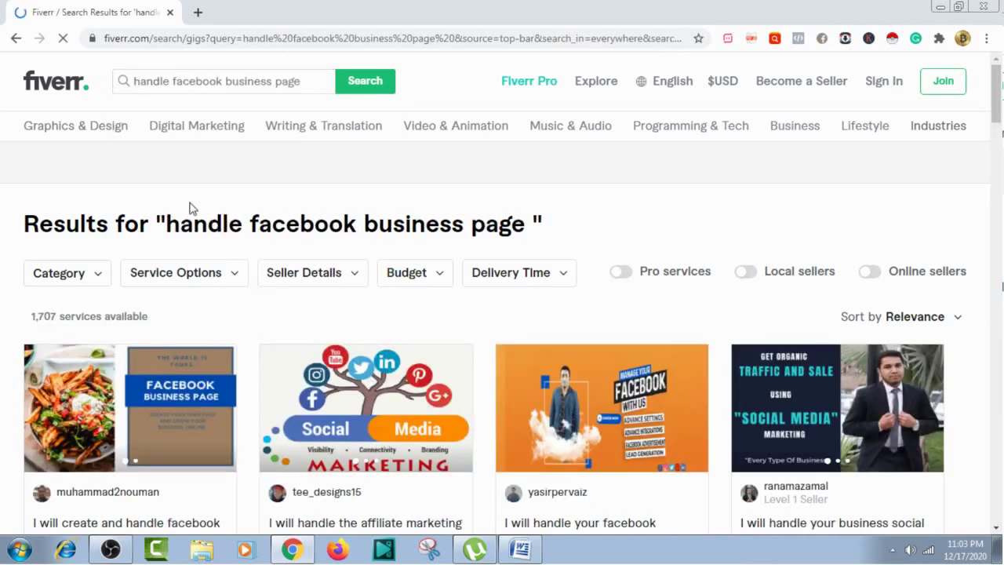
# Copy the keyword "handle facebook business page" from the Fiverr results heading into the fourth row of the Word table.
pyautogui.moveTo(168, 222); pyautogui.dragTo(527, 221)
pyautogui.hotkey('ctrl', 'c')
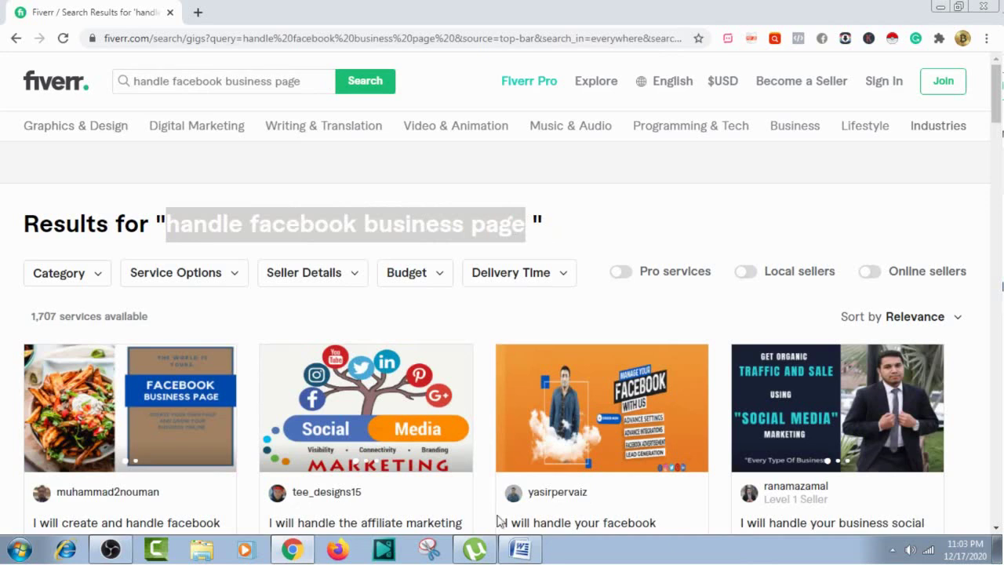
pyautogui.click(520, 550)
pyautogui.click(324, 432)
pyautogui.hotkey('ctrl', 'v')
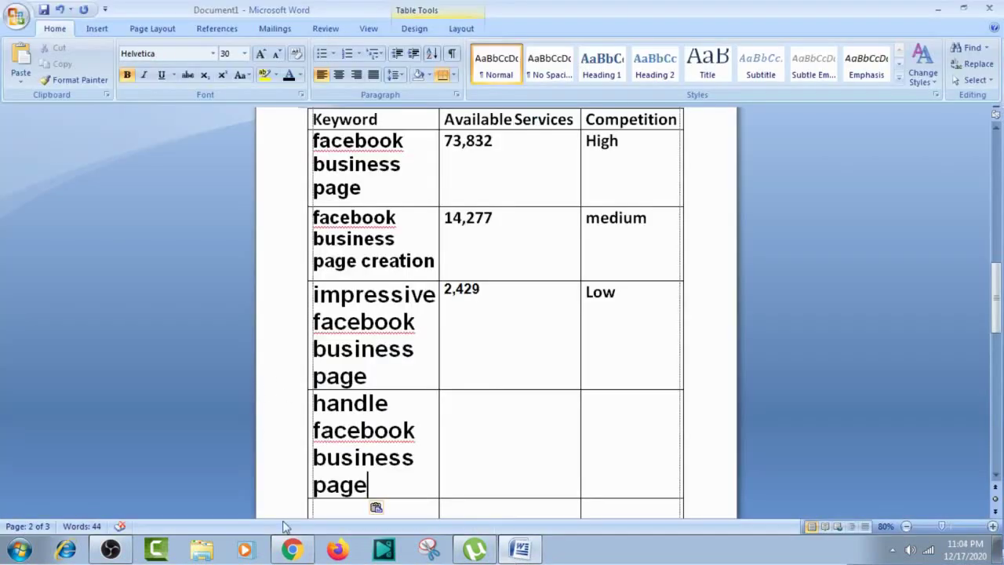
# Examine the Fiverr gigs for "handle facebook business page" limited to online sellers, and remove that filter.
pyautogui.click(292, 549)
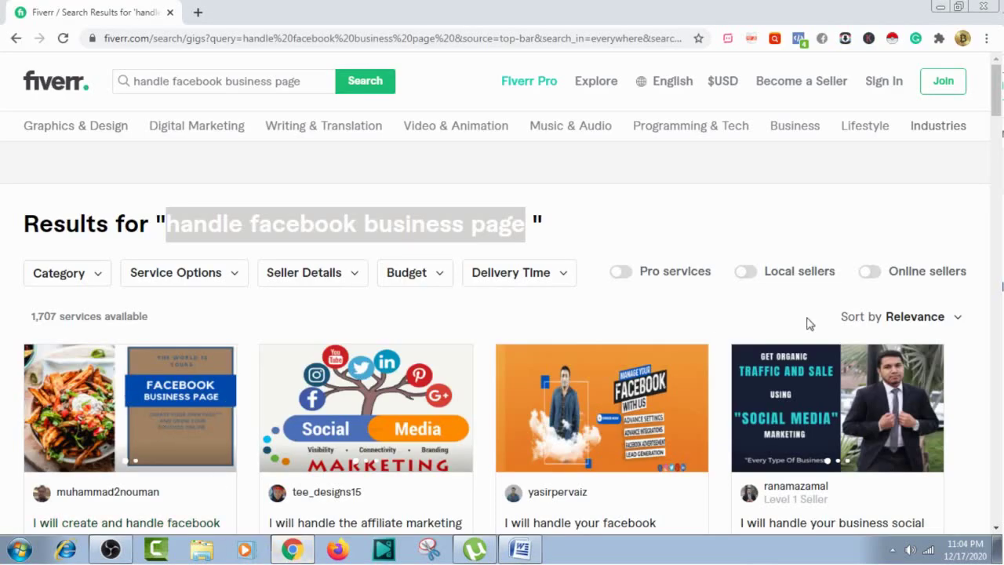
pyautogui.click(870, 273)
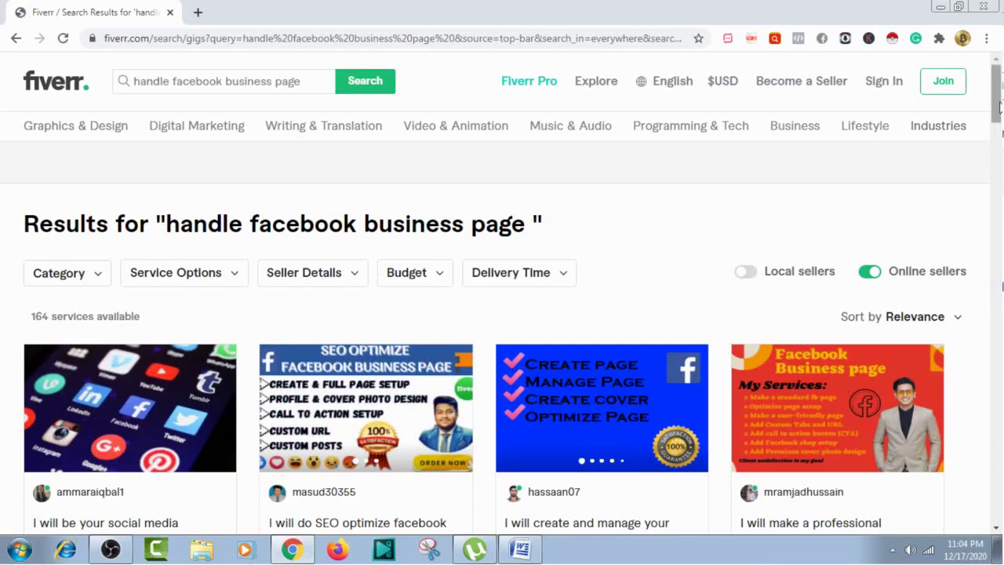
pyautogui.scroll(-3, 997, 125)
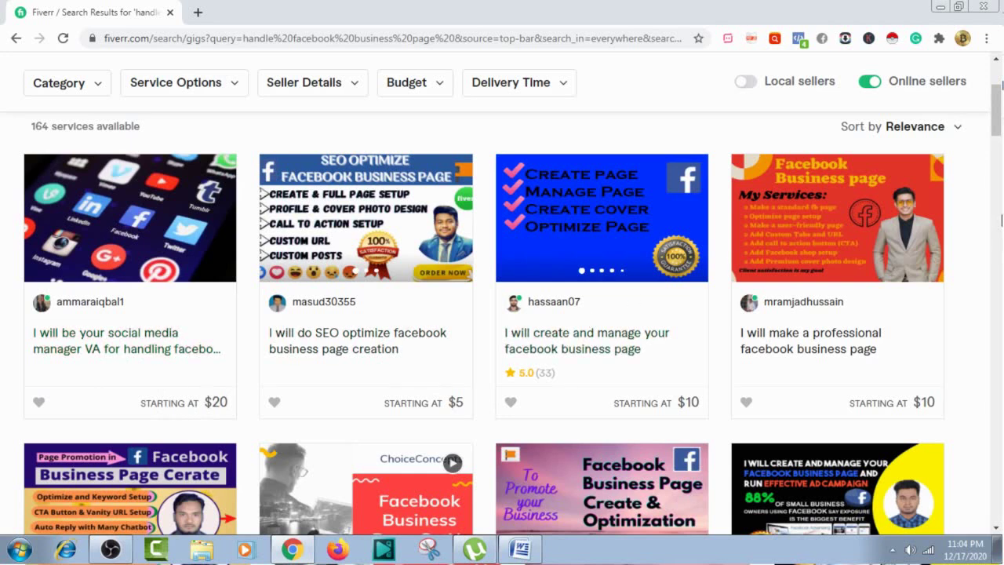
pyautogui.moveTo(998, 129); pyautogui.dragTo(998, 118)
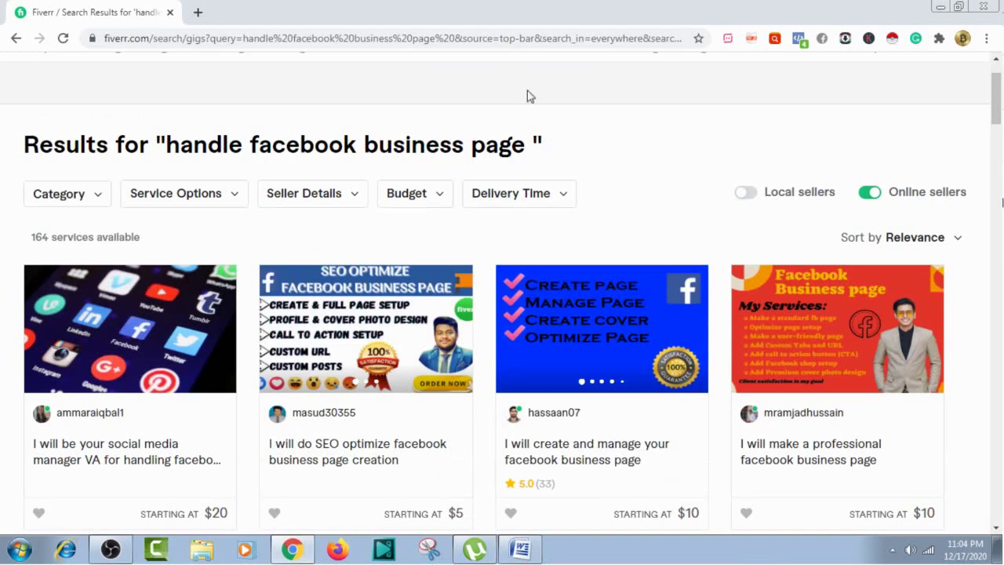
pyautogui.click(520, 553)
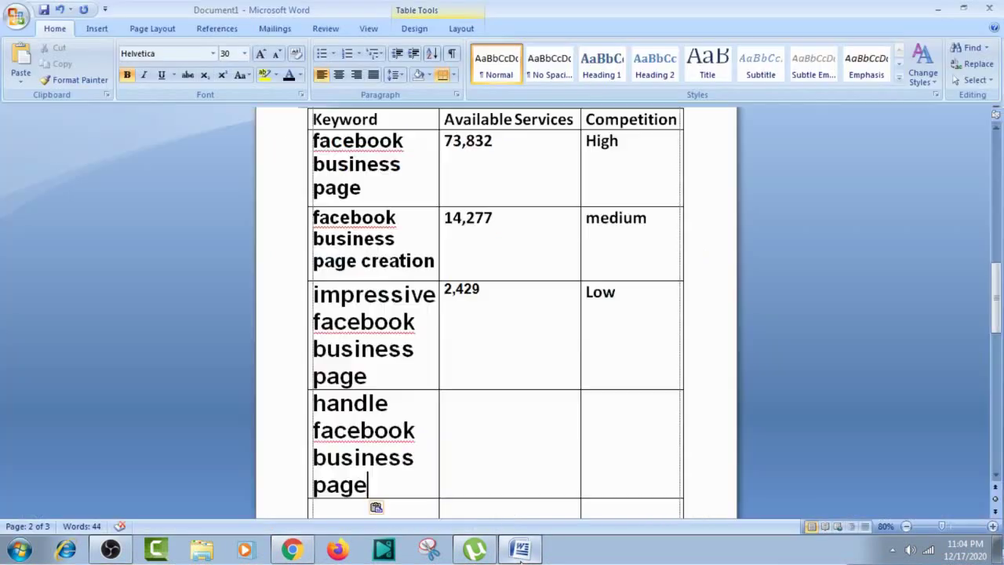
pyautogui.click(286, 554)
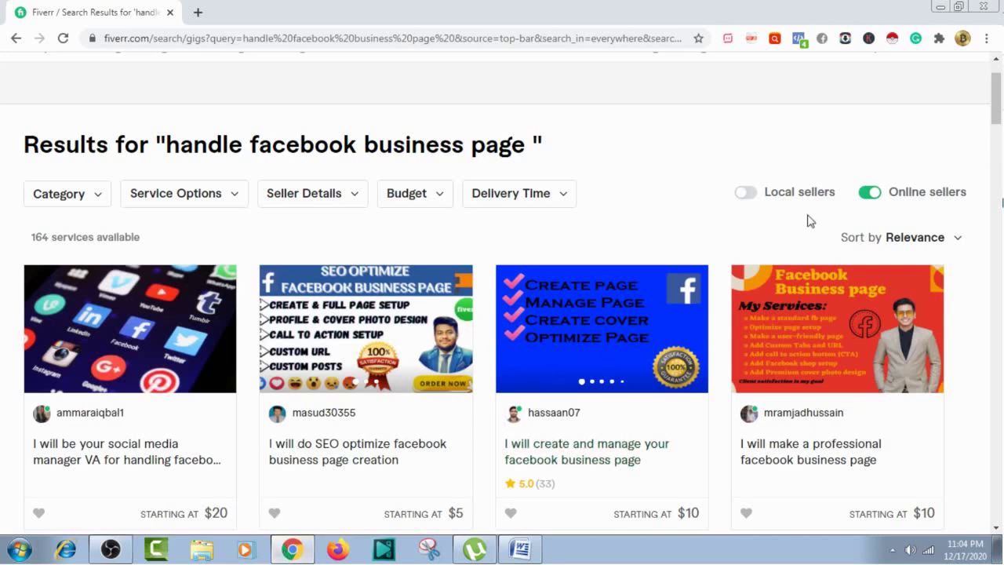
pyautogui.click(863, 196)
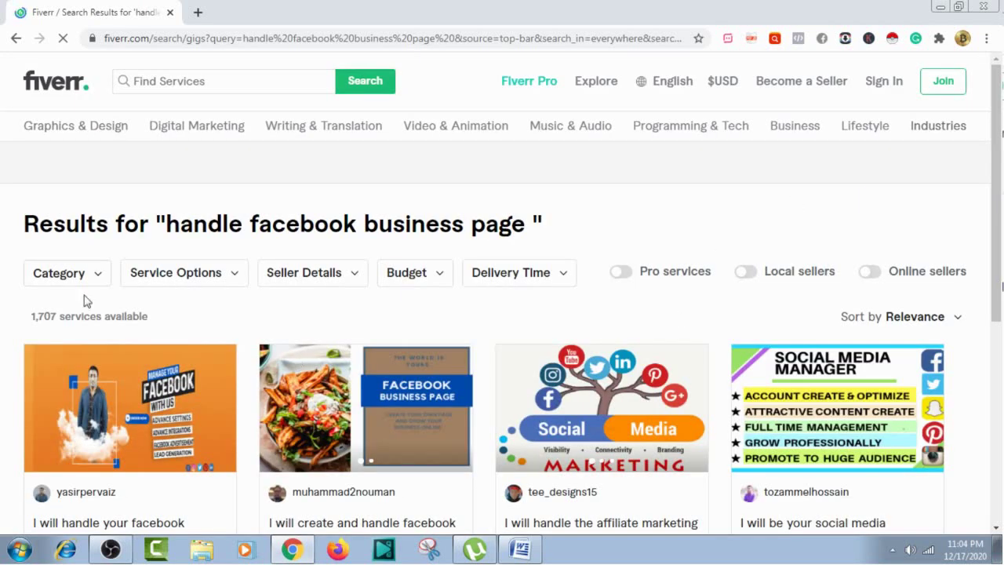
# Switch to Word and enter 1,707 as the available services for "handle facebook business page" in the fourth row.
pyautogui.click(522, 551)
pyautogui.click(532, 399)
pyautogui.write('17')
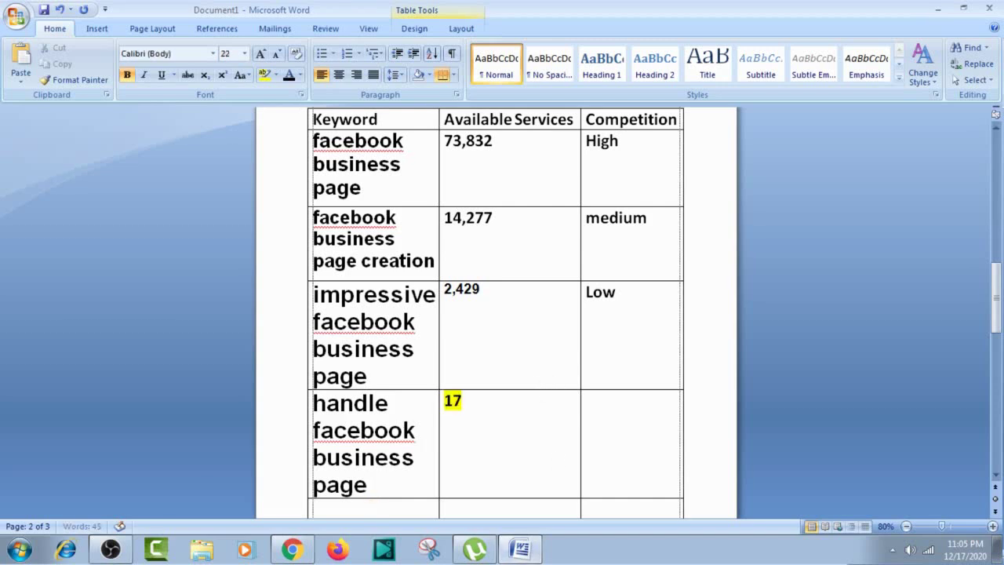
pyautogui.press('BackSpace')
pyautogui.write(',')
pyautogui.press('BackSpace')
pyautogui.press('BackSpace')
pyautogui.write('1')
pyautogui.press('BackSpace')
pyautogui.click(265, 74)
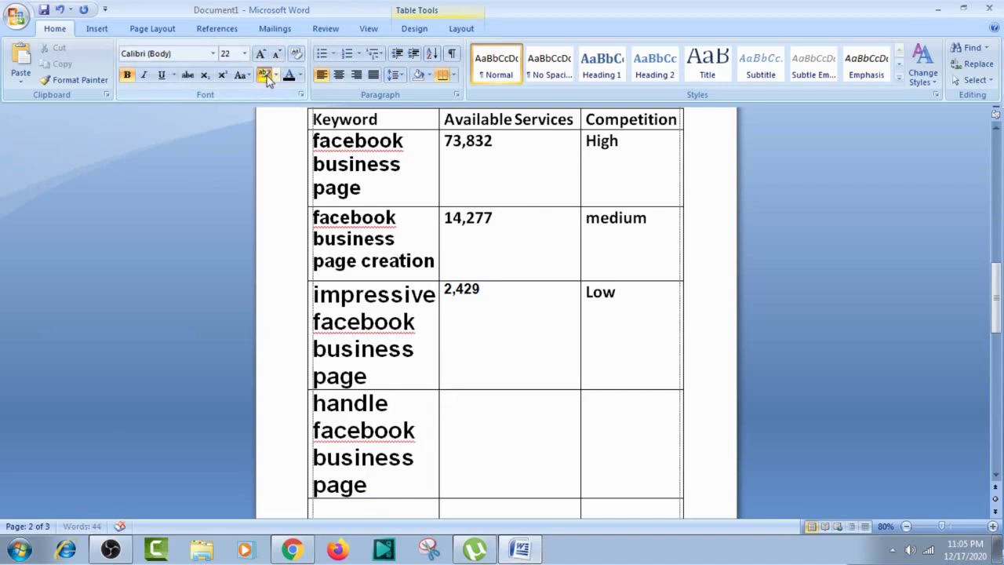
pyautogui.click(264, 74)
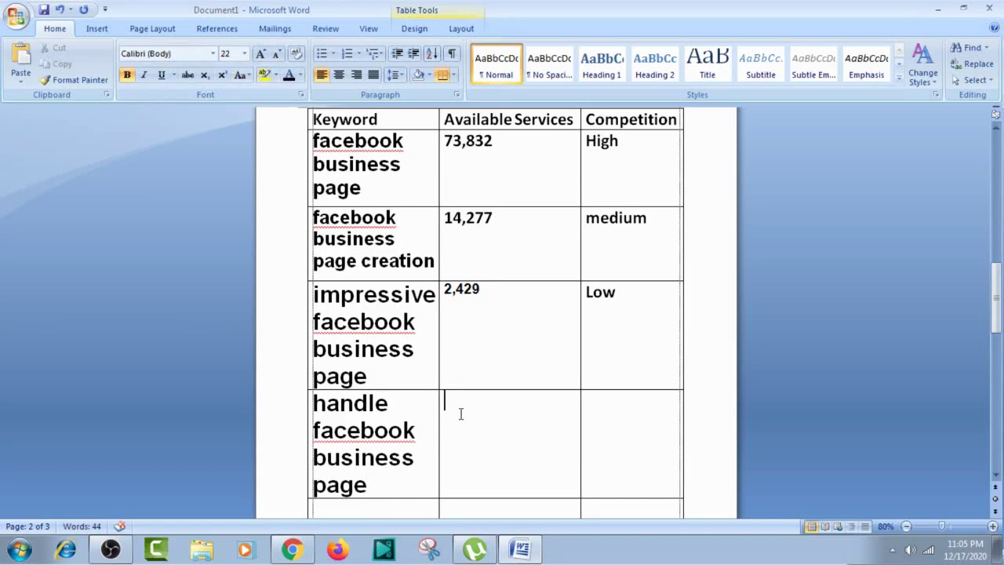
pyautogui.write('1,')
pyautogui.write('7')
pyautogui.press('BackSpace')
pyautogui.write(',707')
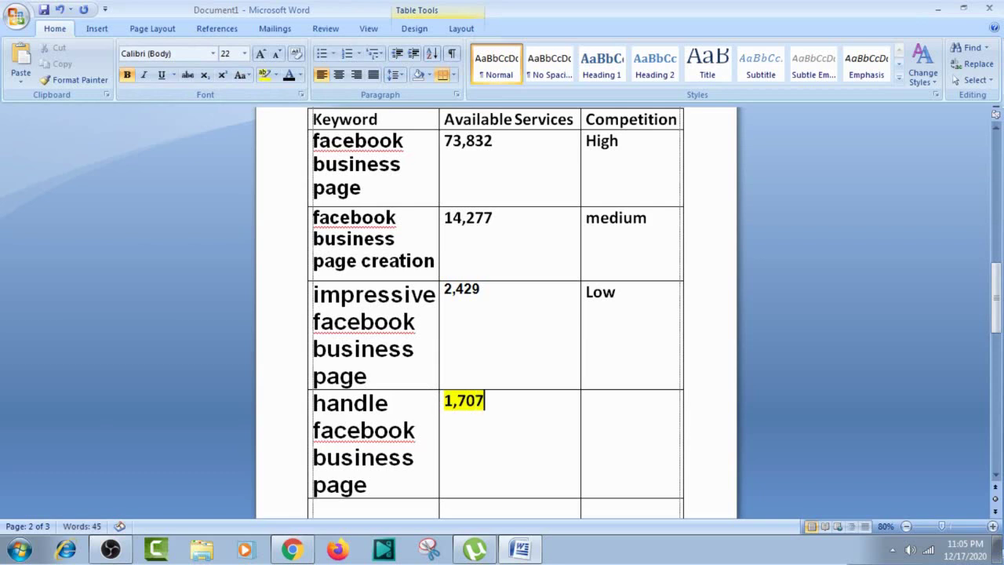
# Enter Low as the fourth row's competition and highlight the whole row's text in yellow.
pyautogui.click(638, 418)
pyautogui.write('Lpw')
pyautogui.press('BackSpace')
pyautogui.press('BackSpace')
pyautogui.write('ow')
pyautogui.moveTo(657, 417); pyautogui.dragTo(394, 395)
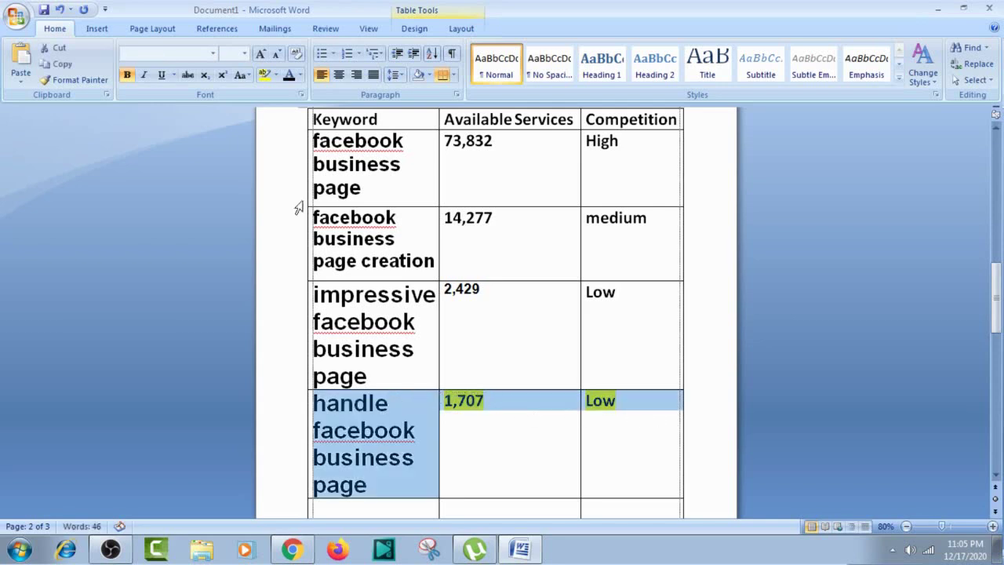
pyautogui.click(265, 74)
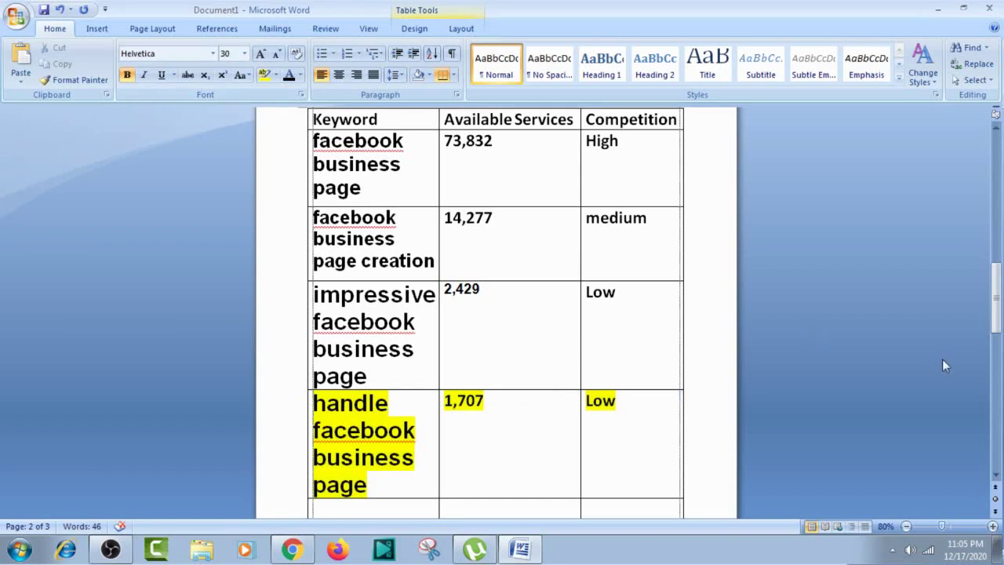
# Set the font size of the keyword "facebook business page" in the first row to 22.
pyautogui.moveTo(995, 298)
pyautogui.mouseDown()
pyautogui.moveTo(1001, 314)
pyautogui.moveTo(998, 300)
pyautogui.mouseUp()
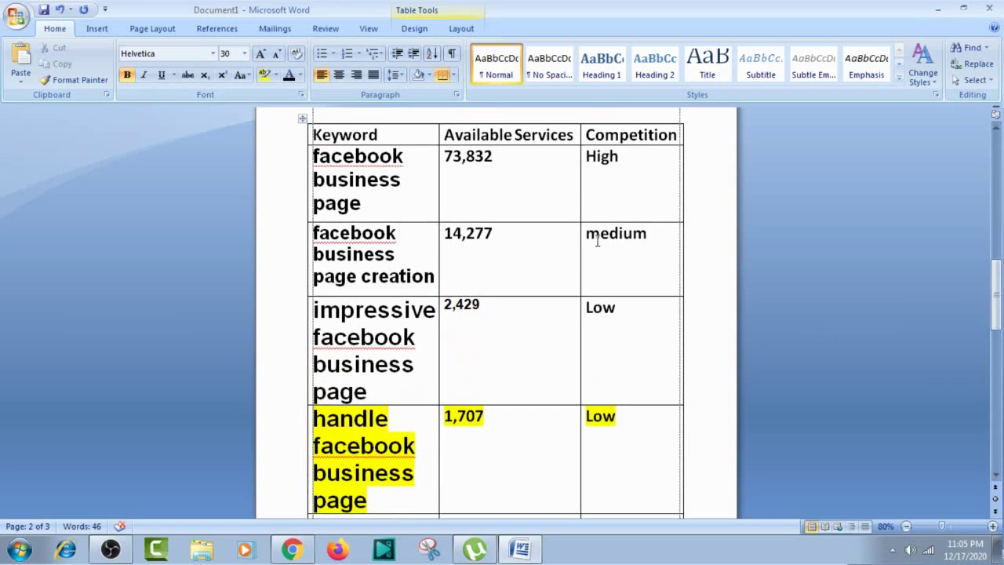
pyautogui.click(392, 206)
pyautogui.moveTo(376, 202); pyautogui.dragTo(315, 156)
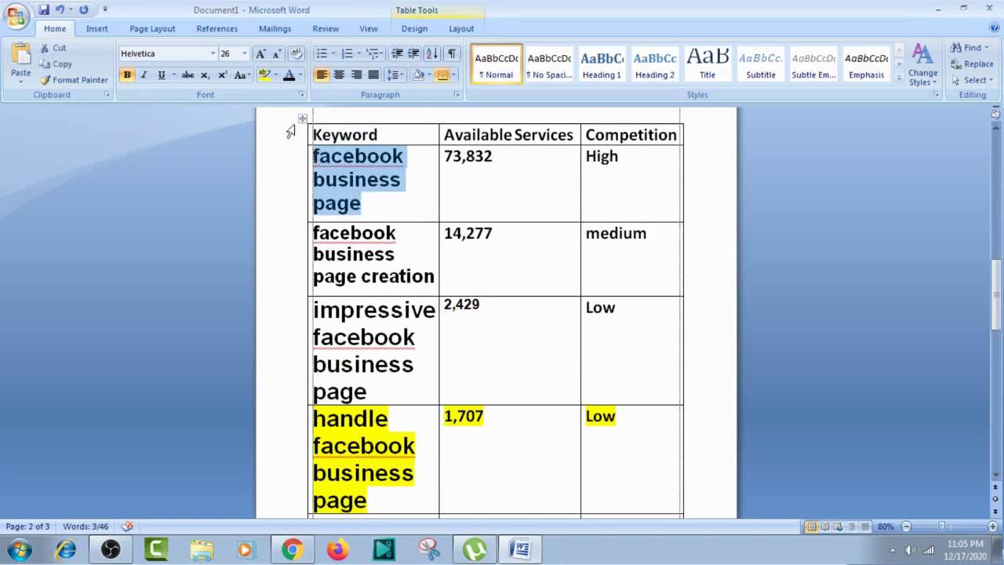
pyautogui.click(275, 56)
pyautogui.click(275, 57)
pyautogui.click(276, 57)
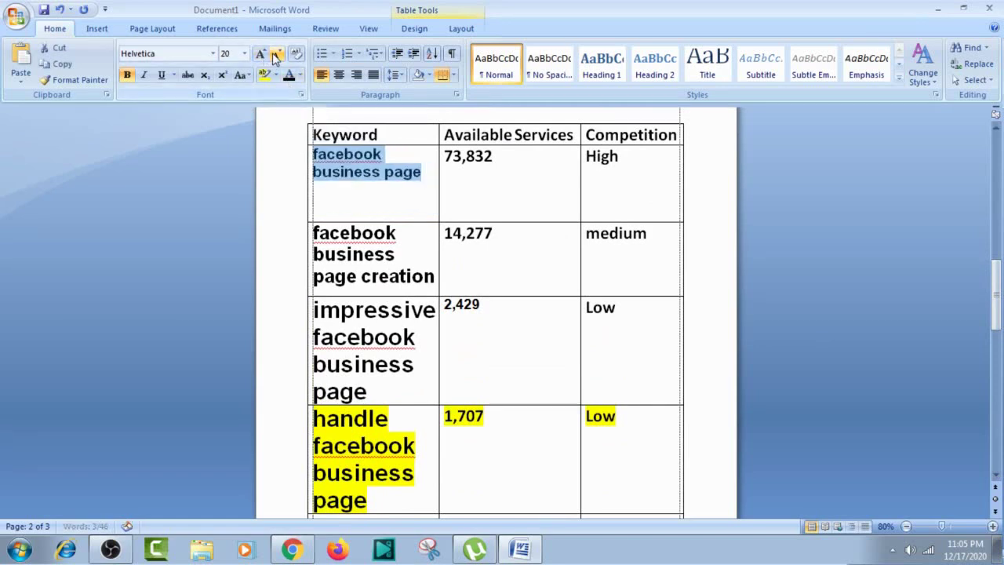
pyautogui.click(261, 57)
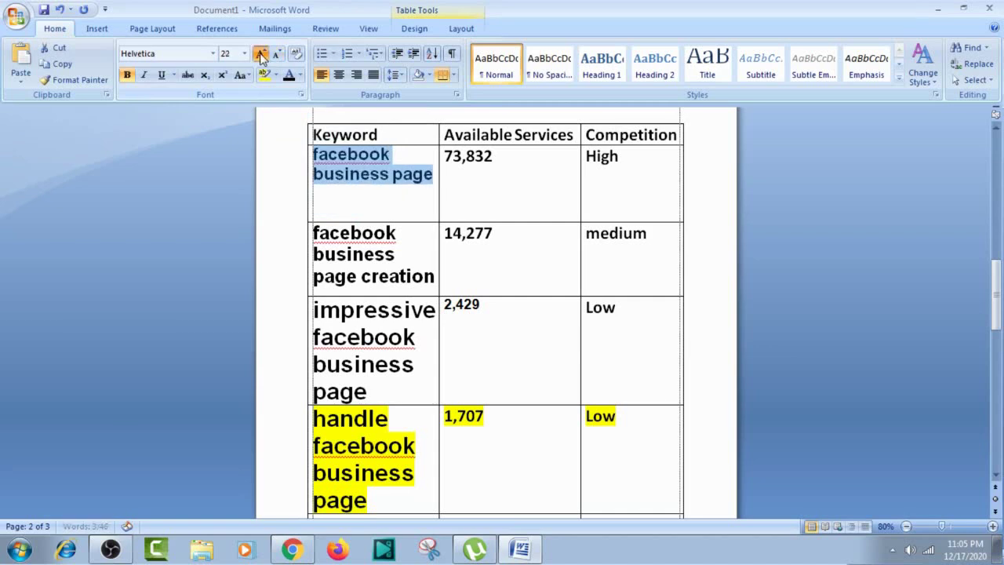
# Set the font size of the second-row keyword "facebook business page creation" to 20.
pyautogui.click(261, 56)
pyautogui.click(278, 58)
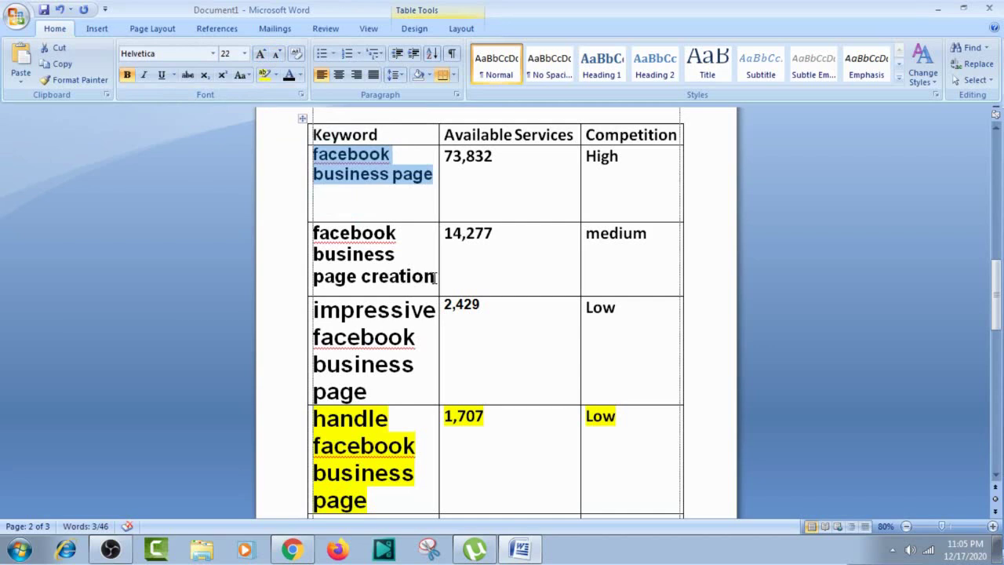
pyautogui.moveTo(431, 276); pyautogui.dragTo(355, 237)
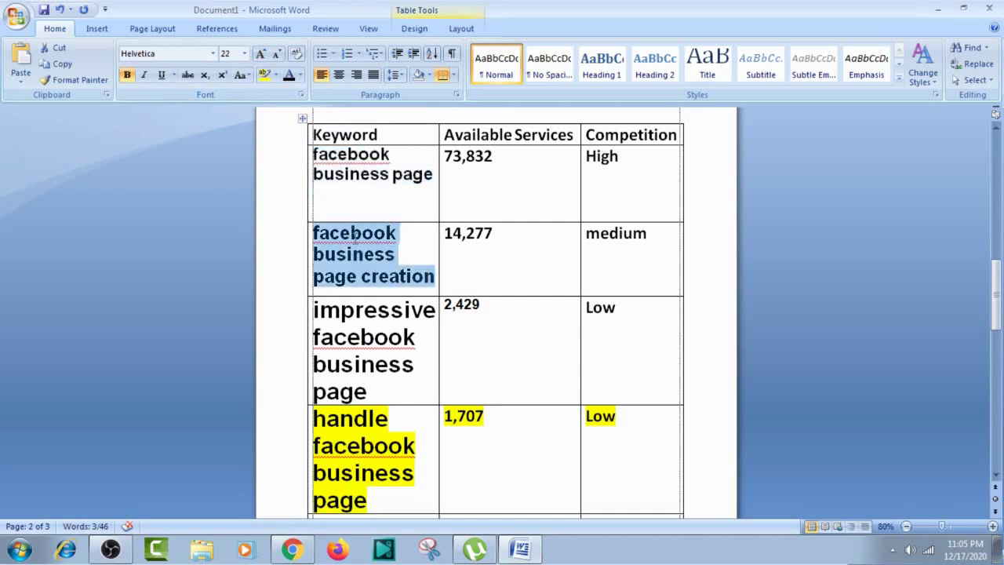
pyautogui.click(278, 54)
pyautogui.click(277, 53)
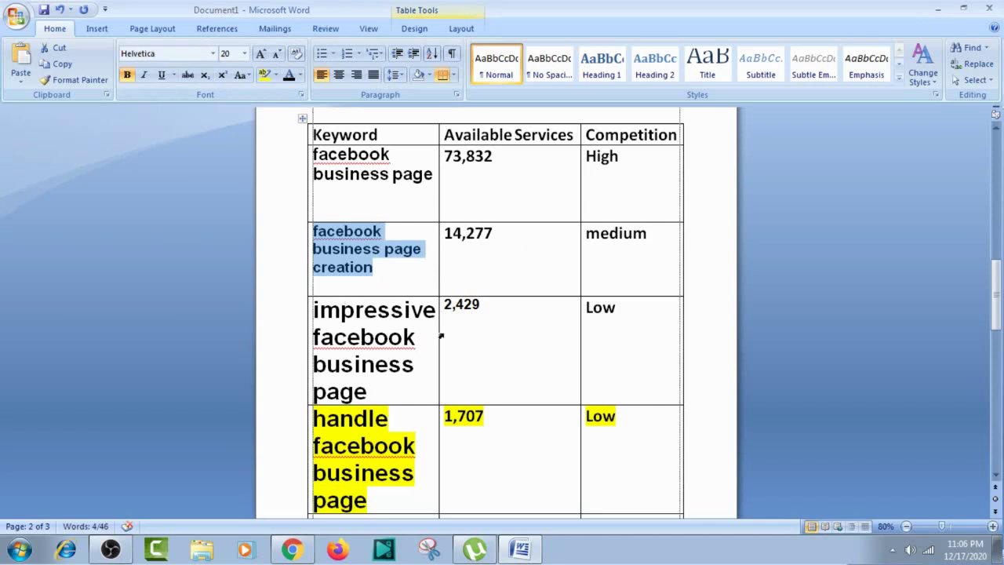
# Set the font size of the third-row keyword "impressive facebook business page" to 22.
pyautogui.moveTo(367, 392); pyautogui.dragTo(313, 310)
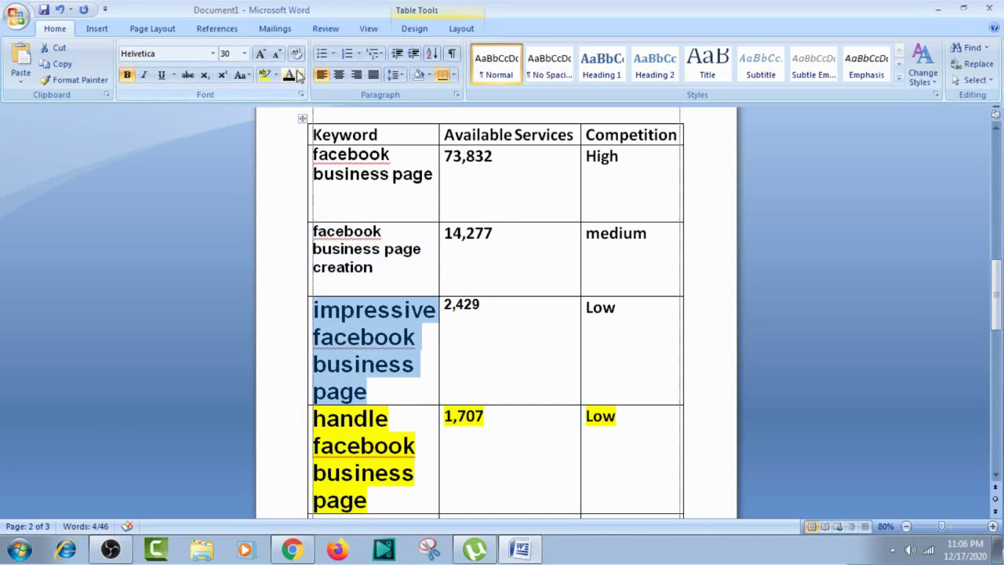
pyautogui.click(277, 55)
pyautogui.click(277, 55)
pyautogui.click(277, 55)
pyautogui.click(276, 55)
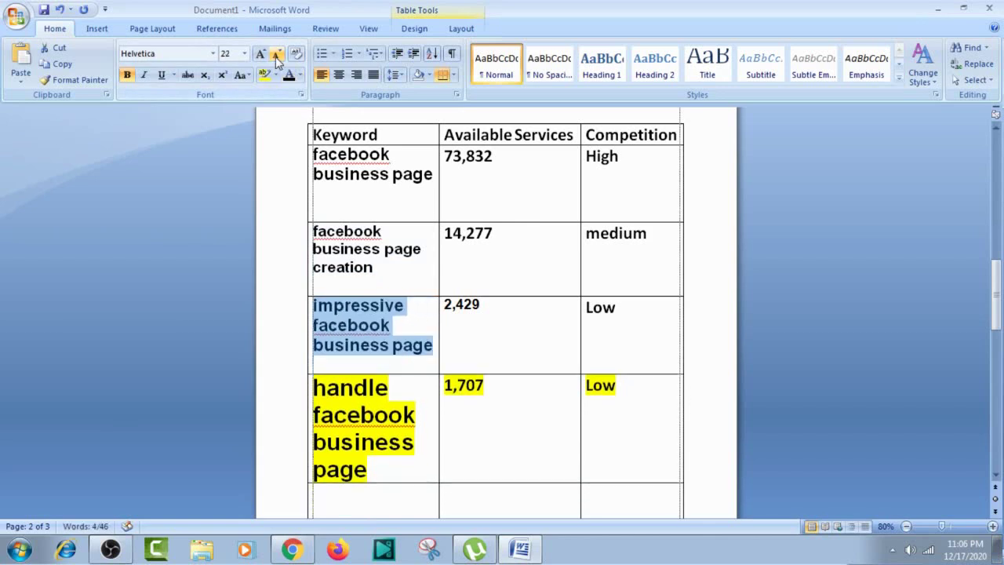
# Set the font size of the highlighted fourth-row keyword "handle facebook business page" to 24.
pyautogui.moveTo(375, 475); pyautogui.dragTo(327, 368)
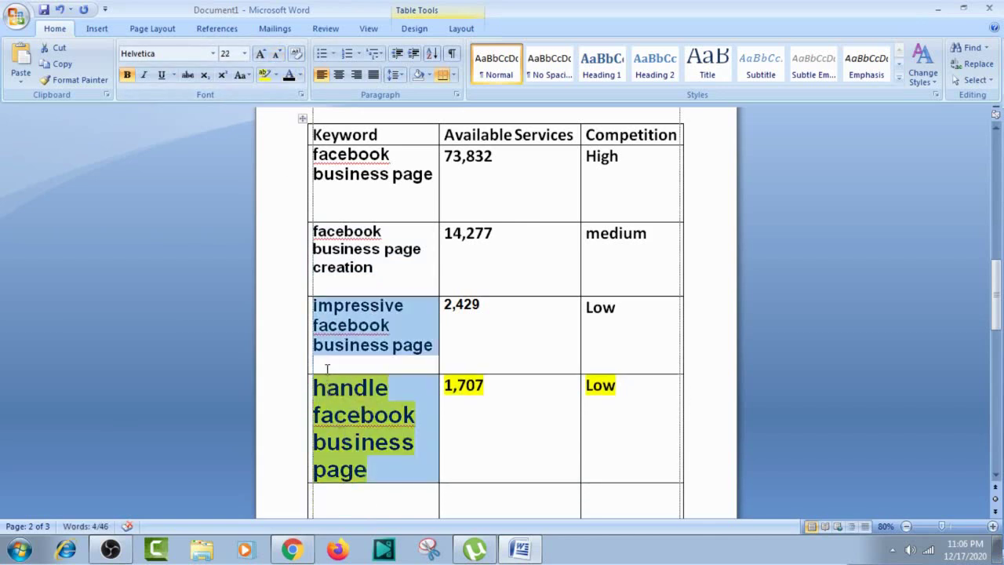
pyautogui.click(375, 472)
pyautogui.moveTo(374, 469); pyautogui.dragTo(321, 381)
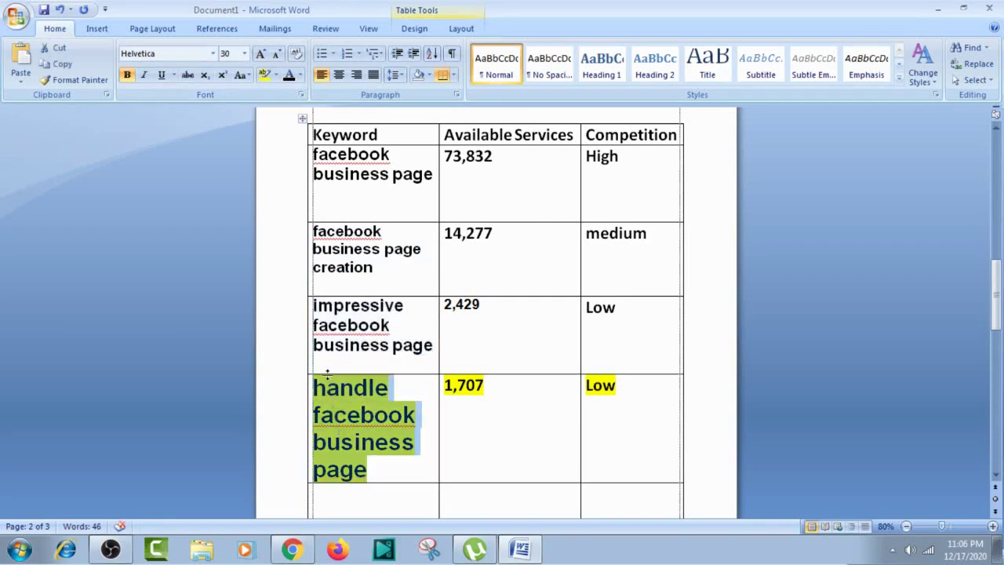
pyautogui.click(278, 53)
pyautogui.click(278, 54)
pyautogui.click(277, 54)
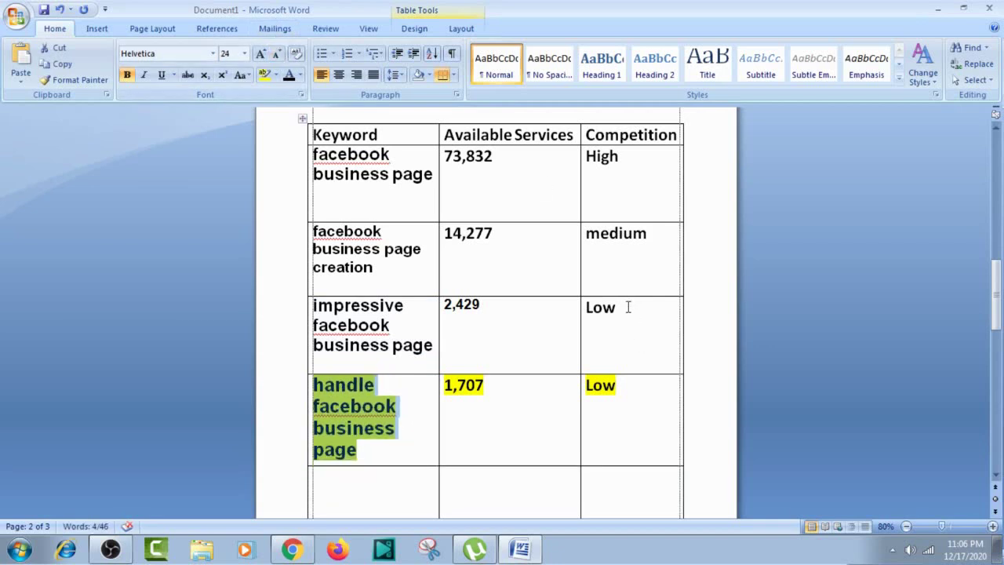
pyautogui.click(366, 458)
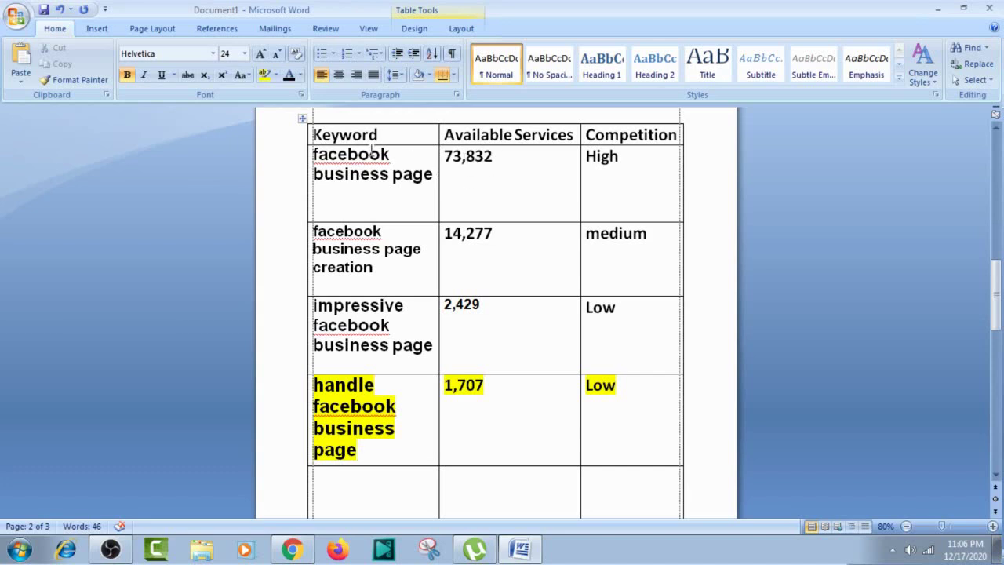
# Review the table's first three keywords with their available services, and return to the section outline on page 1.
pyautogui.moveTo(314, 154); pyautogui.dragTo(407, 186)
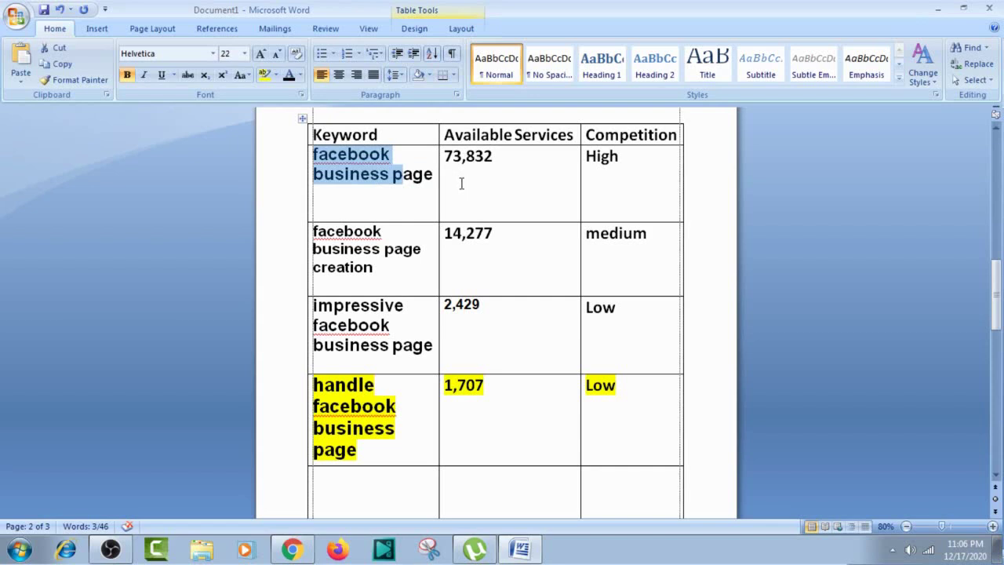
pyautogui.click(461, 184)
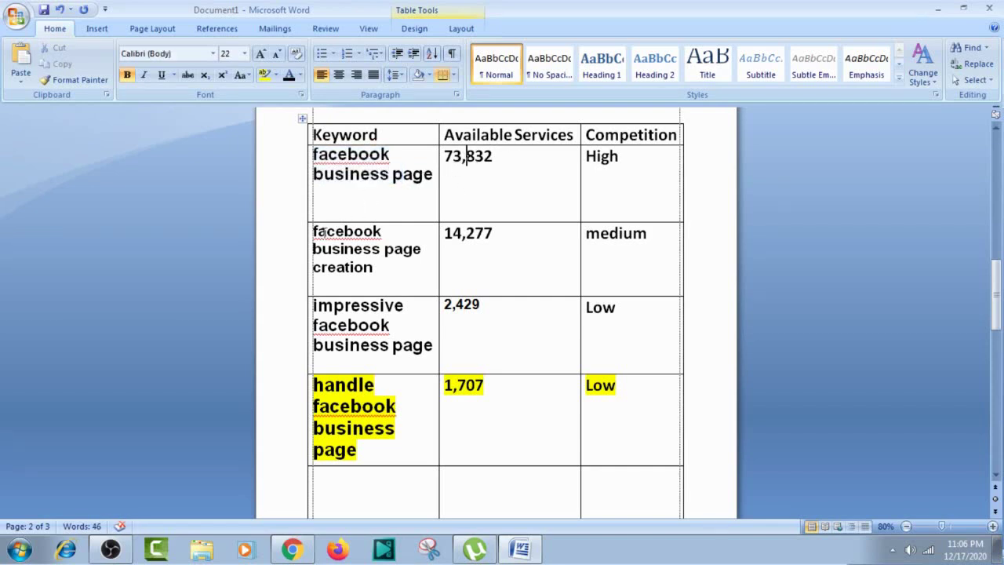
pyautogui.moveTo(317, 228); pyautogui.dragTo(375, 287)
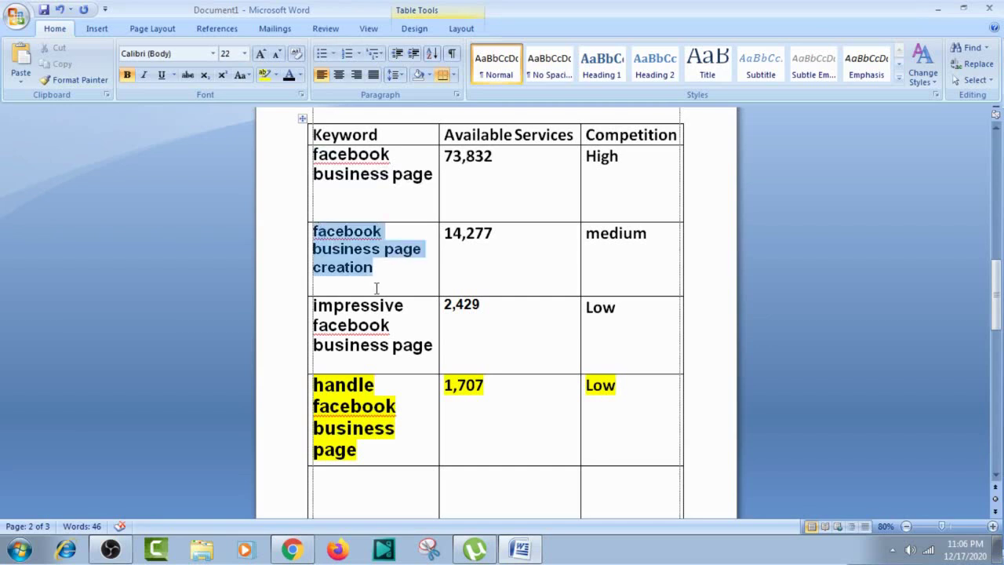
pyautogui.click(457, 233)
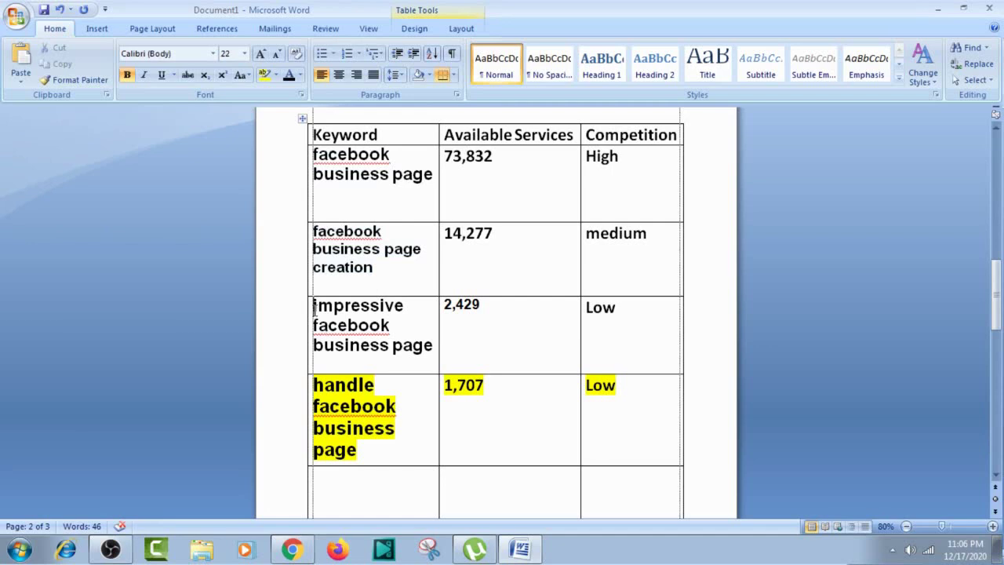
pyautogui.moveTo(314, 307); pyautogui.dragTo(413, 363)
pyautogui.click(470, 305)
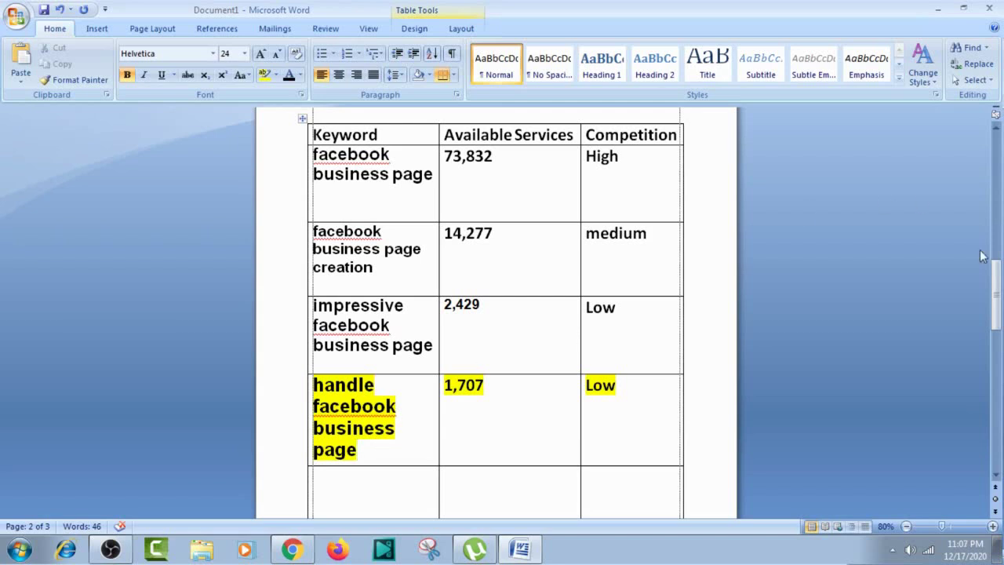
pyautogui.moveTo(997, 287); pyautogui.dragTo(997, 157)
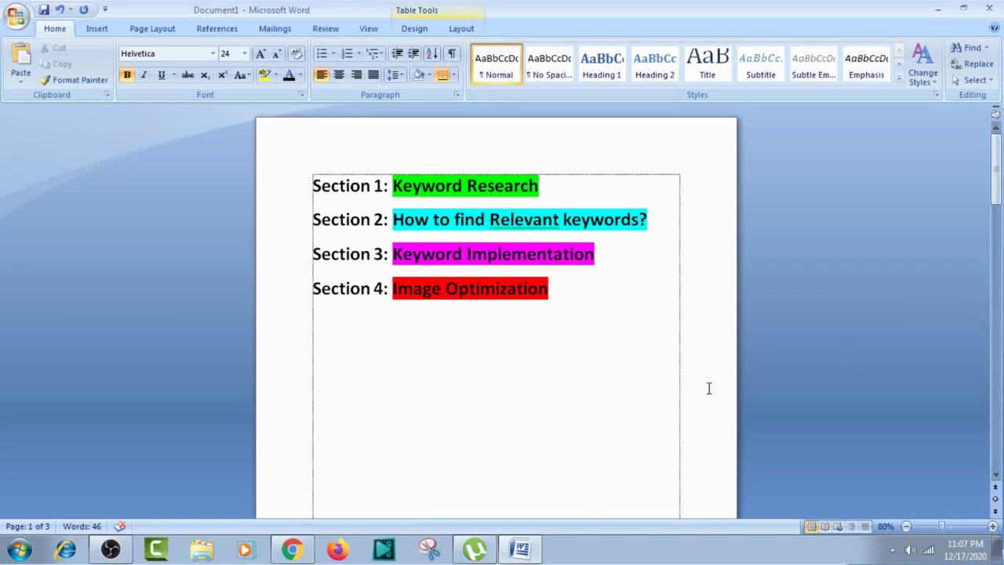
# Switch to Chrome and open the first four gigs in the "handle facebook business page" results in separate new tabs.
pyautogui.click(292, 550)
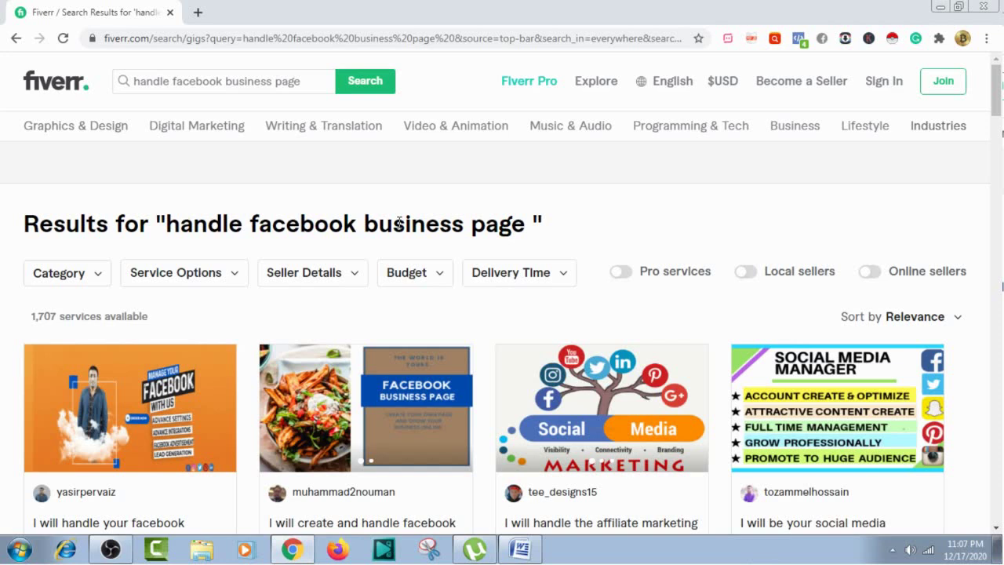
pyautogui.scroll(-3, 398, 224)
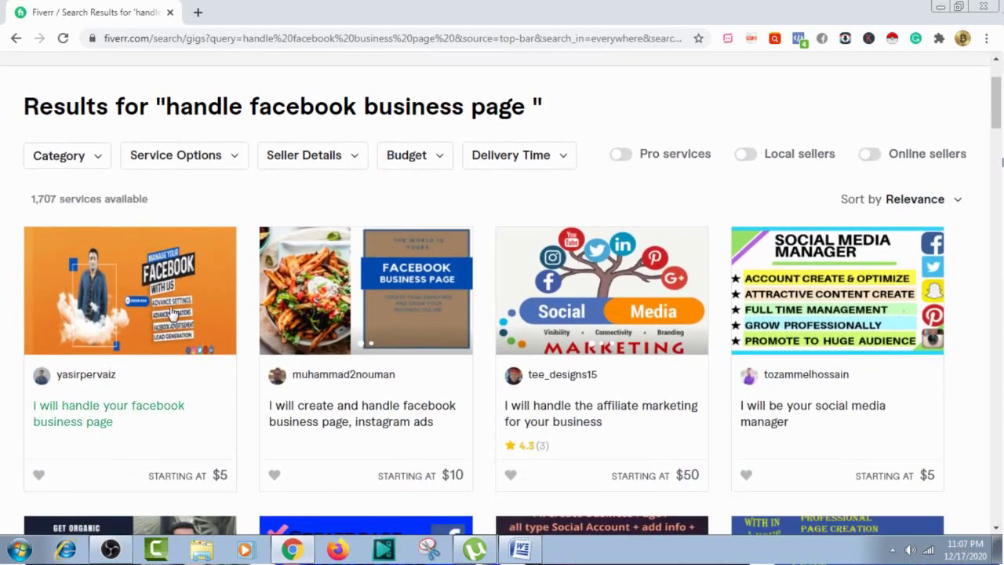
pyautogui.rightClick(173, 311)
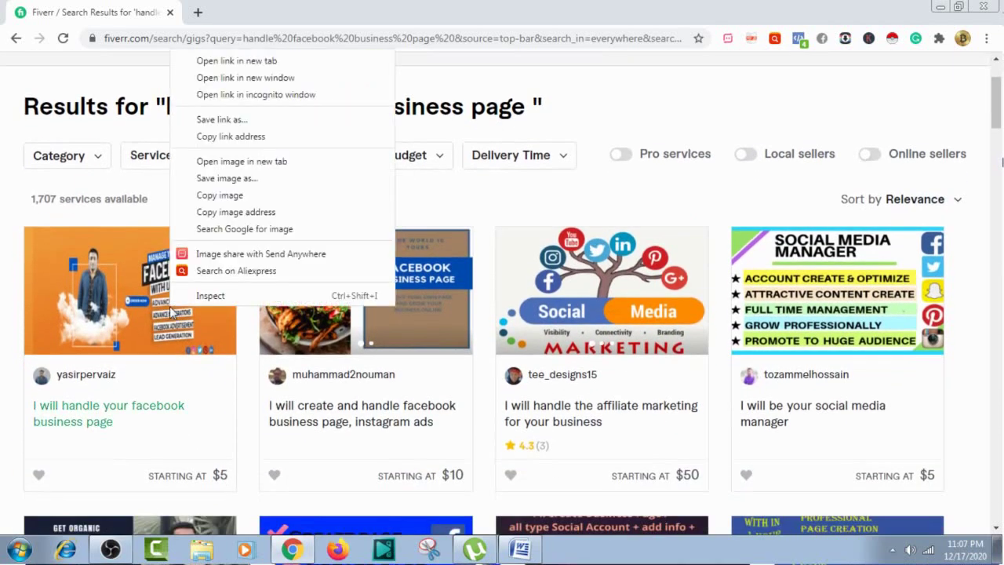
pyautogui.click(301, 65)
pyautogui.rightClick(383, 252)
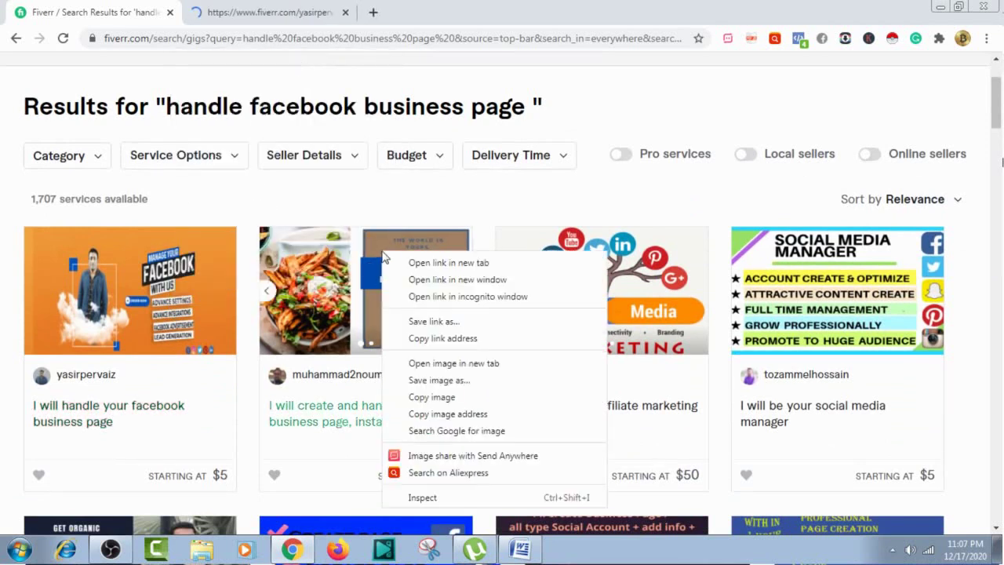
pyautogui.click(422, 271)
pyautogui.rightClick(547, 287)
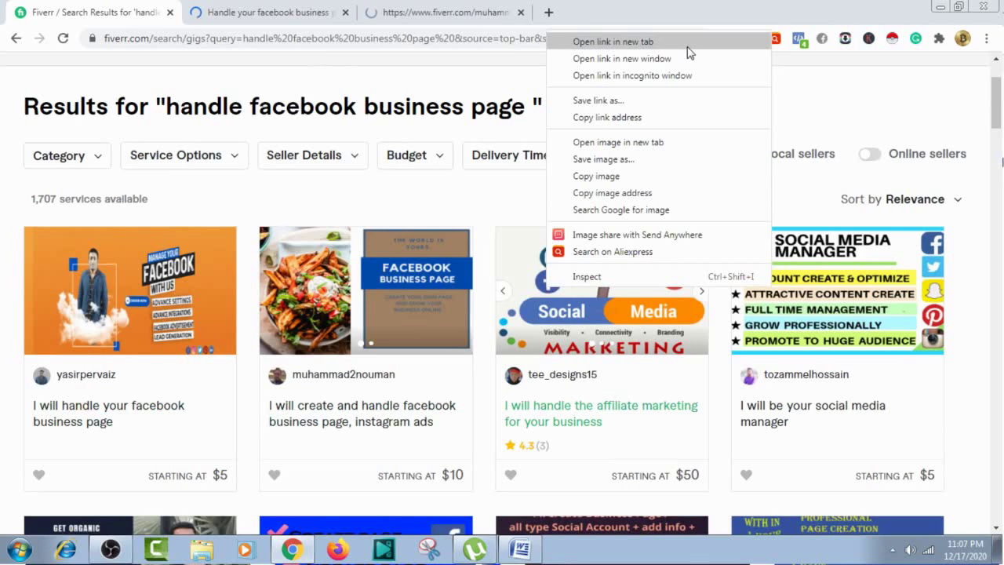
pyautogui.click(681, 47)
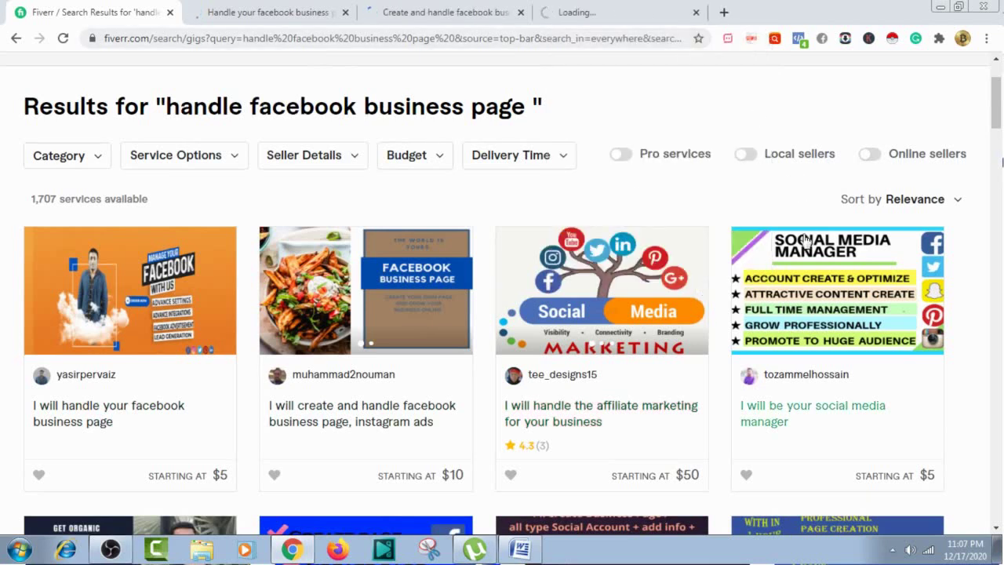
pyautogui.rightClick(796, 266)
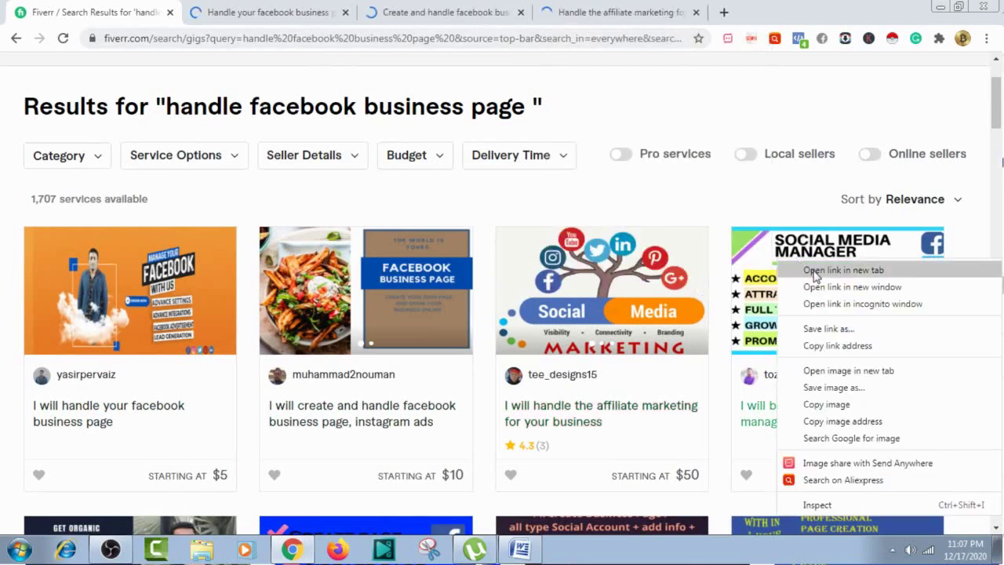
pyautogui.click(812, 269)
# Open the gig "I will handle your business social media profiles" from the second row of results in a new tab.
pyautogui.moveTo(997, 94); pyautogui.dragTo(998, 133)
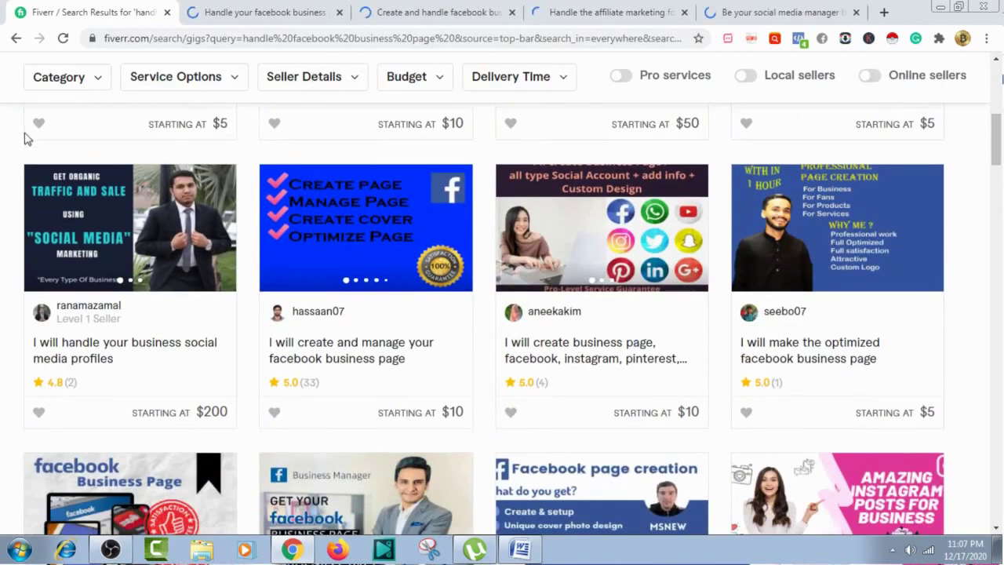
pyautogui.rightClick(114, 229)
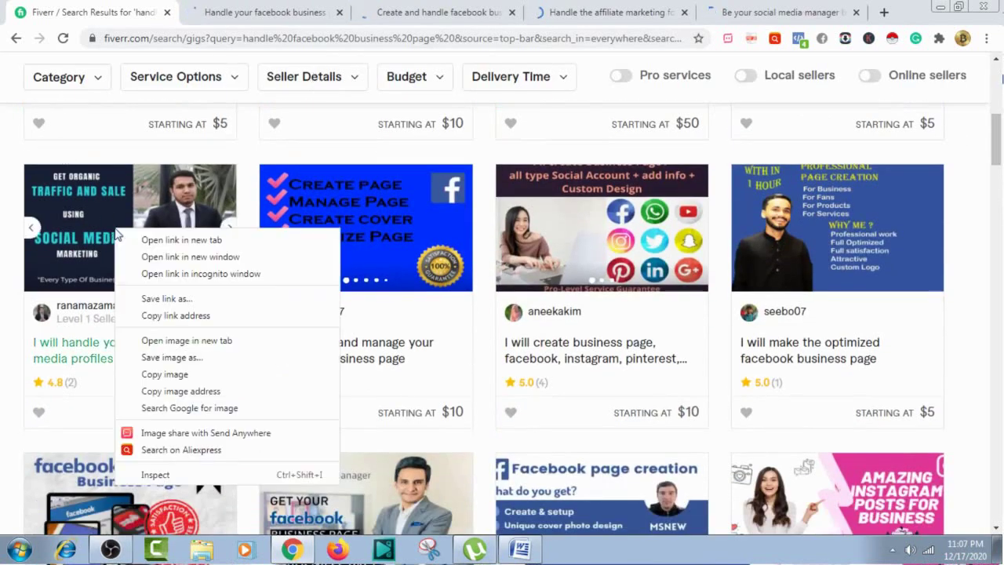
pyautogui.click(162, 242)
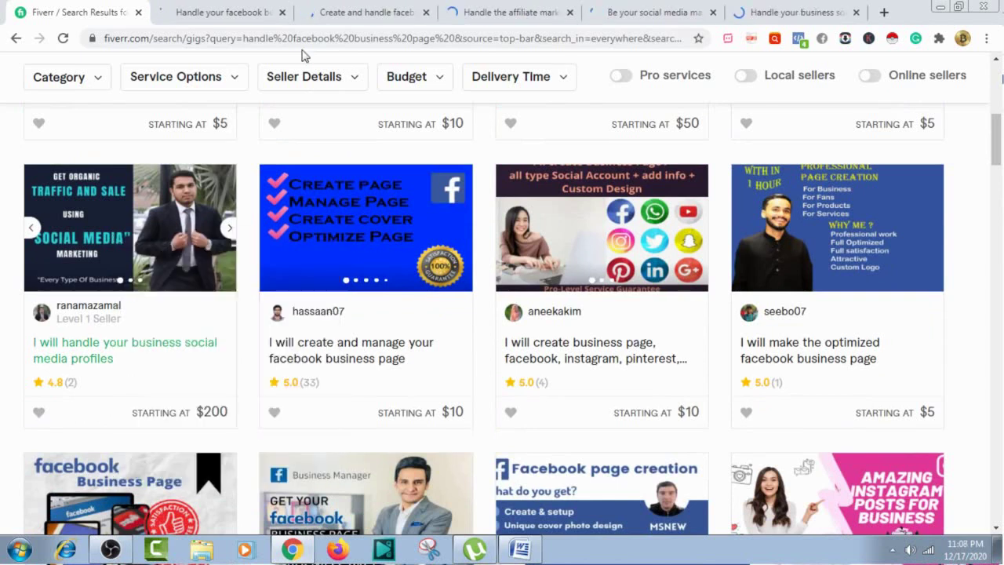
# Examine the related tags of the "handle your facebook business page" gig and the "create and handle facebook business page, instagram ads" gig.
pyautogui.click(221, 9)
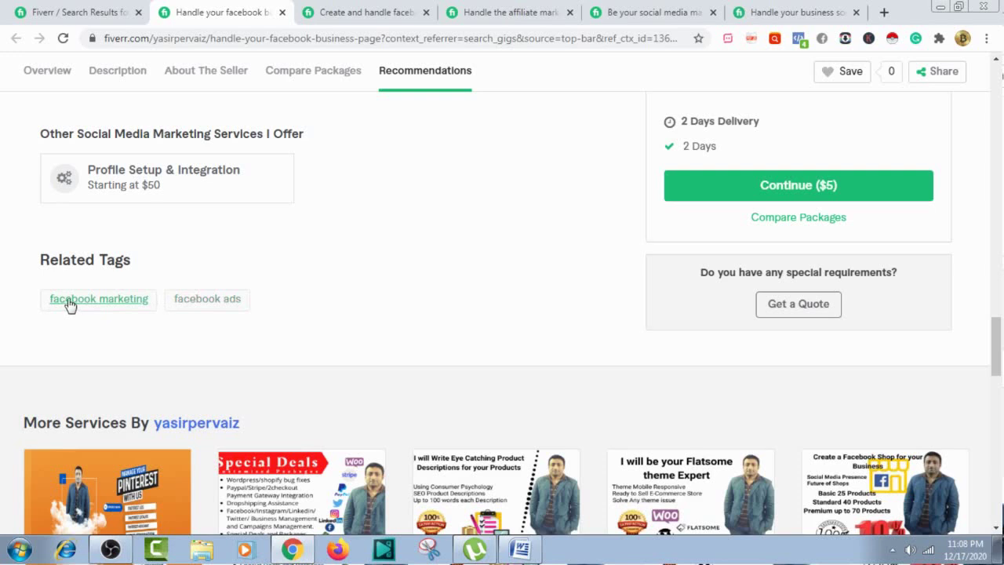
pyautogui.click(373, 9)
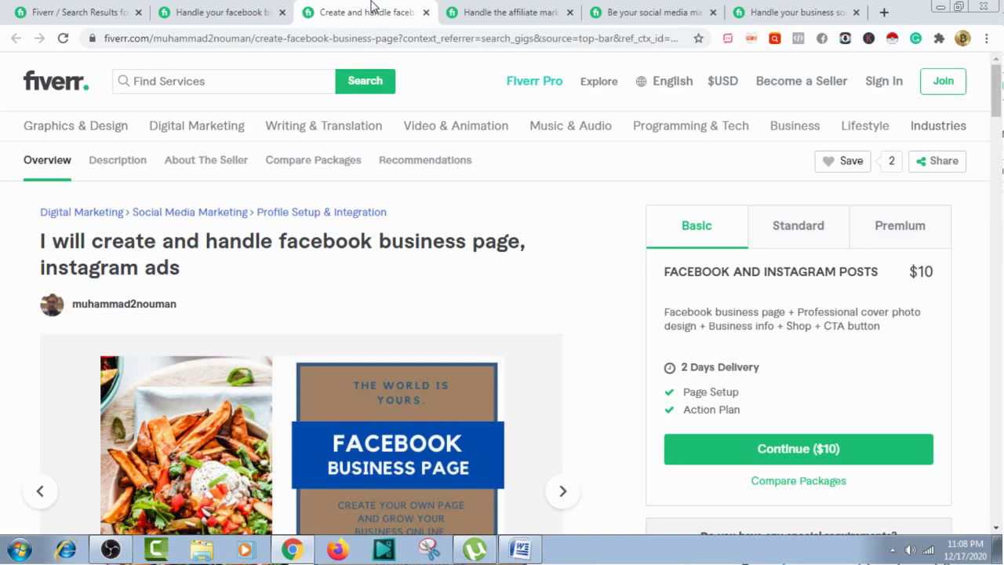
pyautogui.press('Down')
pyautogui.press('Down')
pyautogui.press('Down')
pyautogui.press('Down')
pyautogui.press('Down')
pyautogui.press('Down')
pyautogui.press('Down')
pyautogui.press('Down')
pyautogui.press('Down')
pyautogui.press('Down')
pyautogui.press('Down')
pyautogui.press('Down')
pyautogui.press('Down')
pyautogui.press('Down')
pyautogui.press('Down')
pyautogui.press('Down')
pyautogui.press('Down')
pyautogui.press('Down')
pyautogui.press('Down')
pyautogui.press('Down')
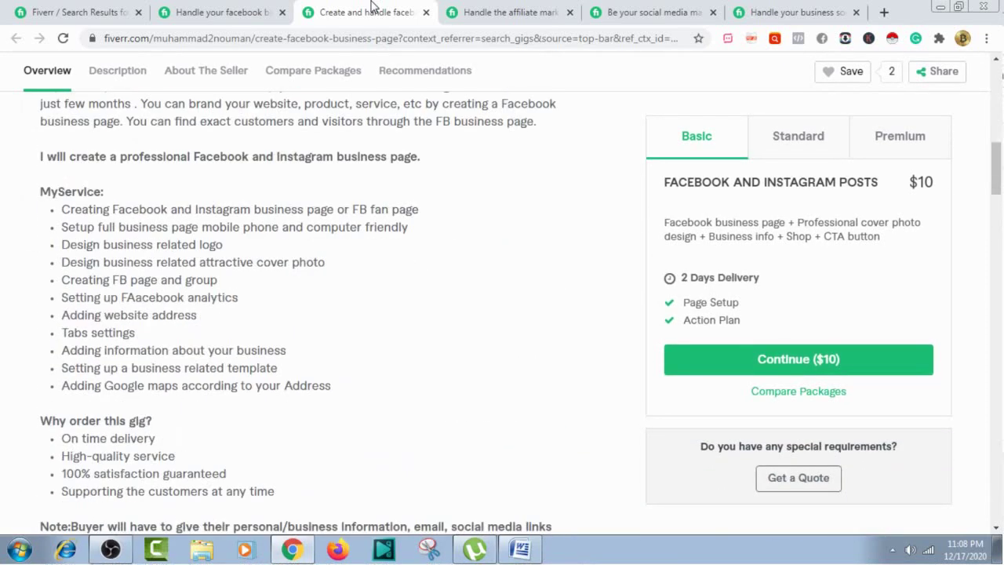
pyautogui.press('Down')
pyautogui.press('Down')
pyautogui.press('Down')
pyautogui.press('Down')
pyautogui.press('Down')
pyautogui.press('Down')
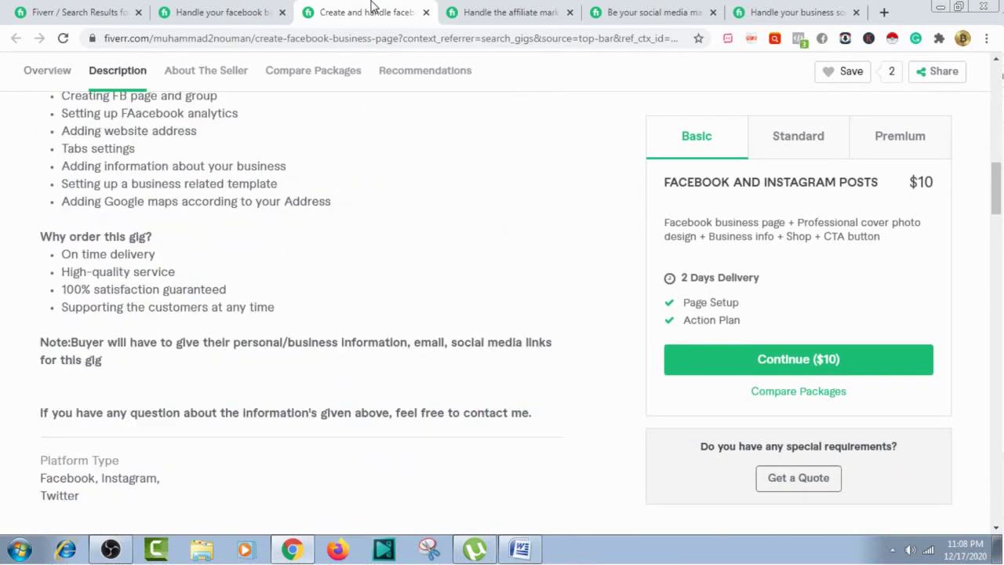
pyautogui.press('Down')
pyautogui.press('Down')
pyautogui.press('Down')
pyautogui.press('Down')
pyautogui.press('Down')
pyautogui.press('Down')
pyautogui.press('Down')
pyautogui.press('Down')
pyautogui.press('Down')
pyautogui.press('Down')
pyautogui.press('Down')
pyautogui.press('Down')
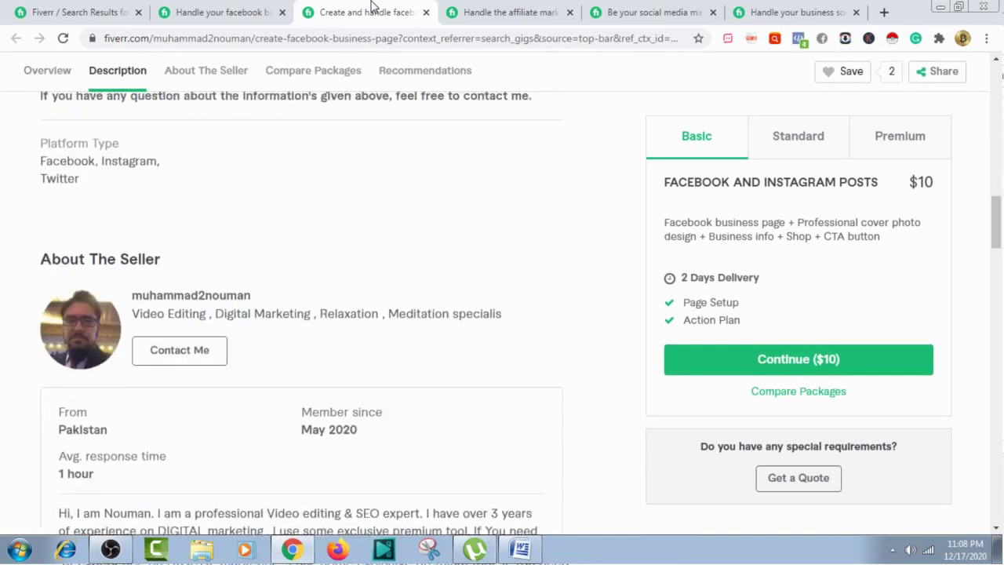
pyautogui.press('Down')
pyautogui.press('Down')
pyautogui.press('Down')
pyautogui.press('Down')
pyautogui.press('Down')
pyautogui.press('Down')
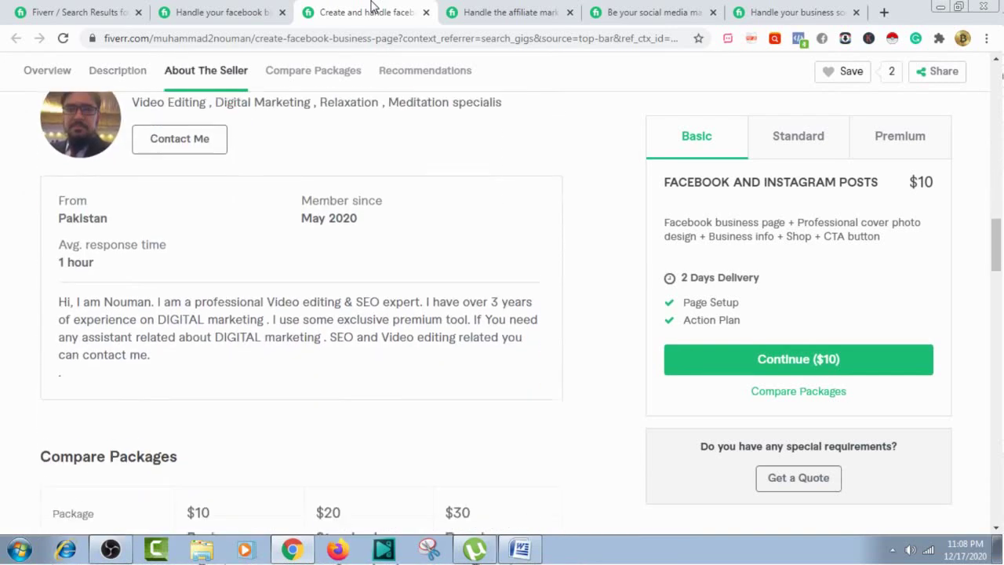
pyautogui.press('Down')
pyautogui.press('Down')
pyautogui.press('Down')
pyautogui.press('Down')
pyautogui.press('Down')
pyautogui.press('Down')
pyautogui.press('Down')
pyautogui.press('Down')
pyautogui.press('Down')
pyautogui.press('Down')
pyautogui.press('Down')
pyautogui.press('Down')
pyautogui.press('Down')
pyautogui.press('Down')
pyautogui.press('Down')
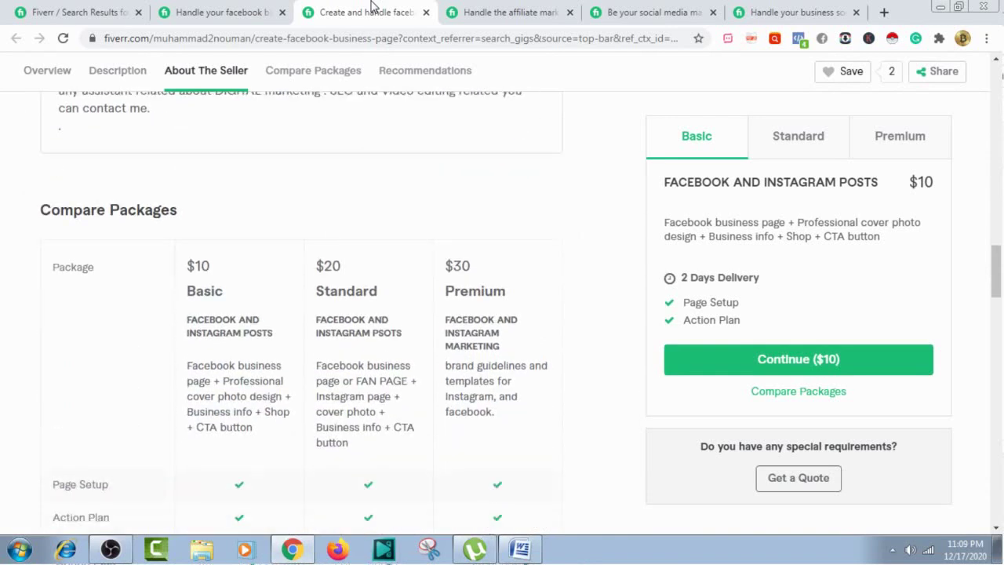
pyautogui.press('Down')
pyautogui.press('Down')
pyautogui.press('Down')
pyautogui.press('Down')
pyautogui.press('Down')
pyautogui.press('Down')
pyautogui.press('Down')
pyautogui.press('Down')
pyautogui.press('Down')
pyautogui.press('Down')
pyautogui.press('Down')
pyautogui.press('Down')
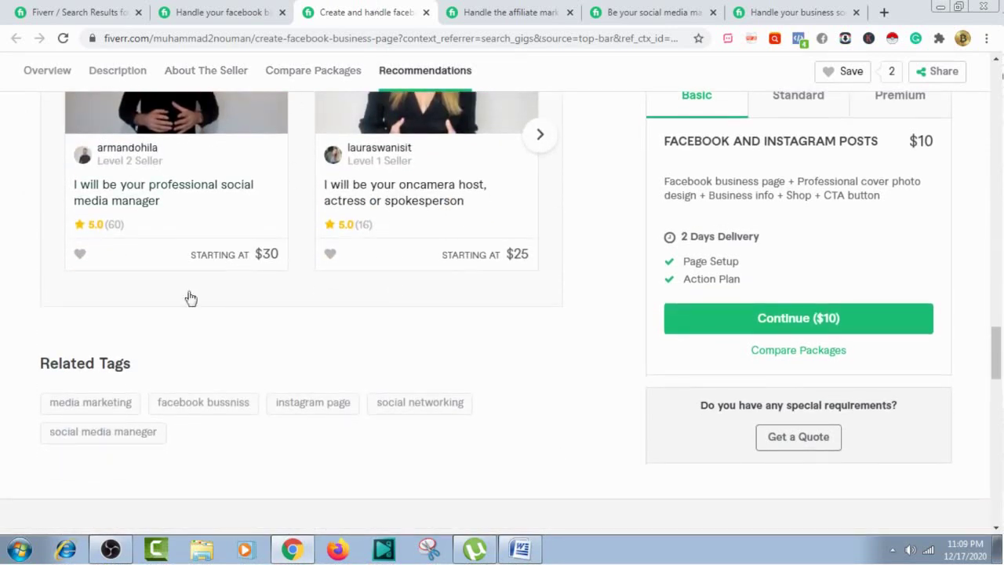
pyautogui.rightClick(191, 403)
pyautogui.moveTo(149, 397); pyautogui.dragTo(275, 408)
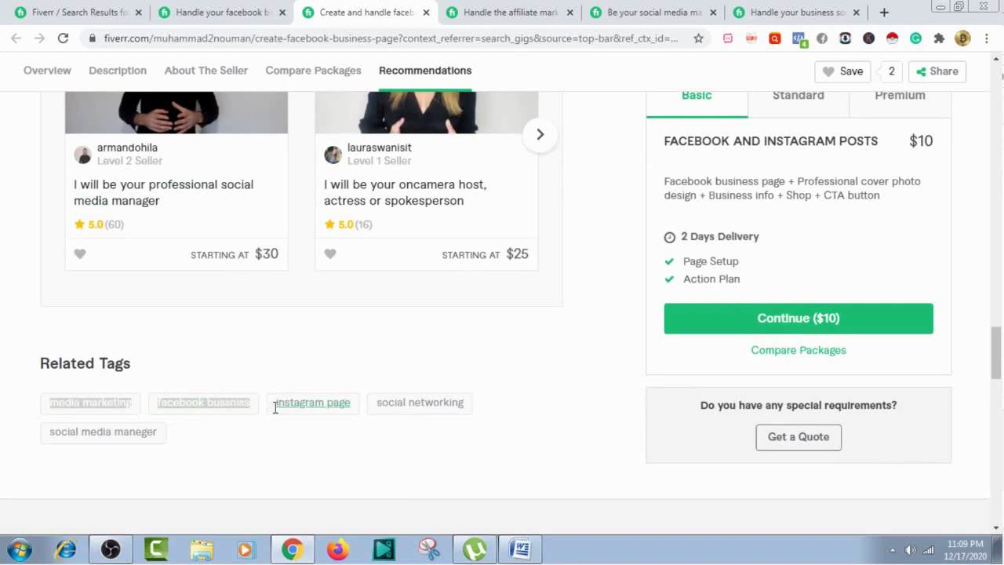
pyautogui.click(368, 460)
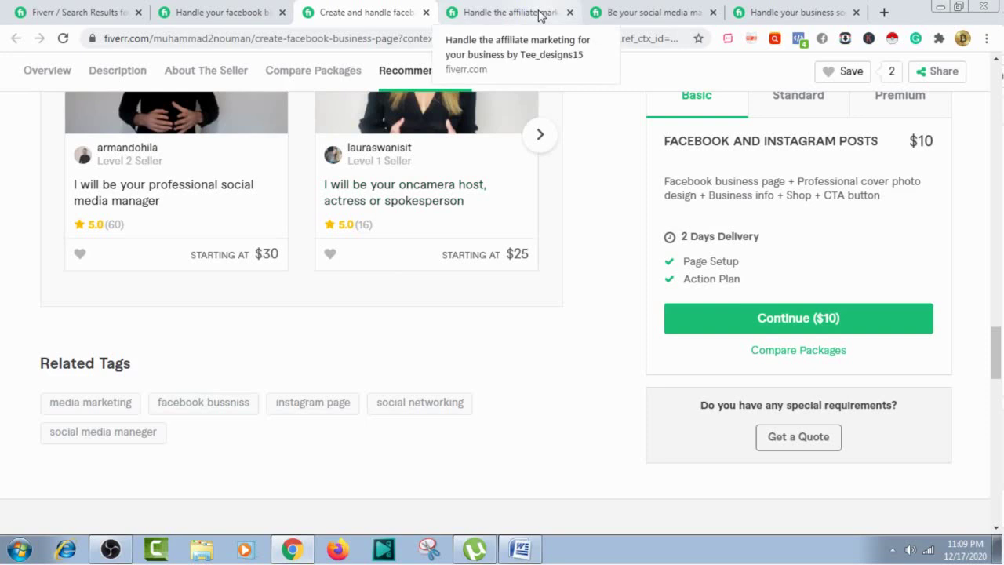
# Compare the related tags of the first two opened gigs, then examine those of the "Handle the affiliate marketing" and "Be your social media manager" gigs.
pyautogui.click(223, 11)
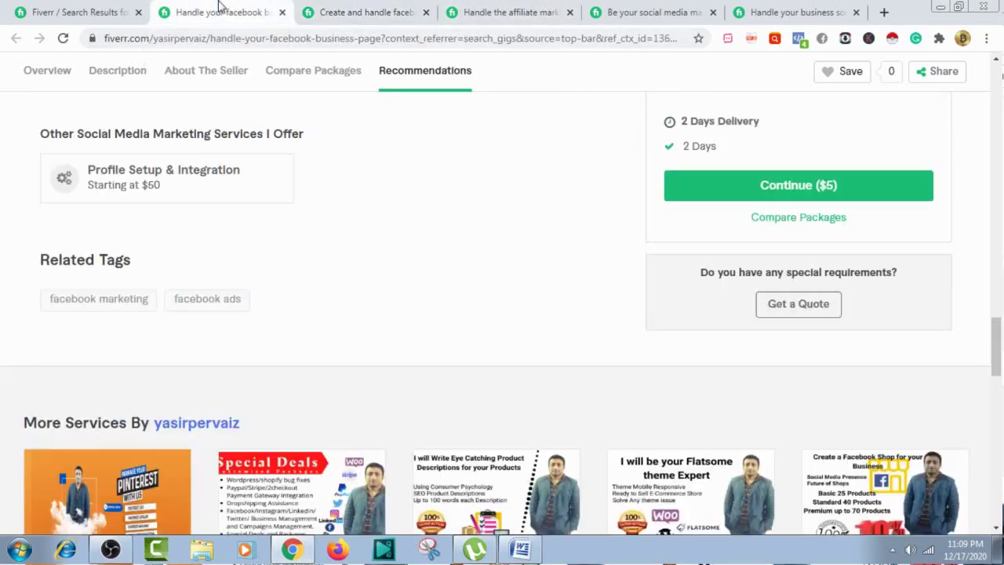
pyautogui.click(339, 9)
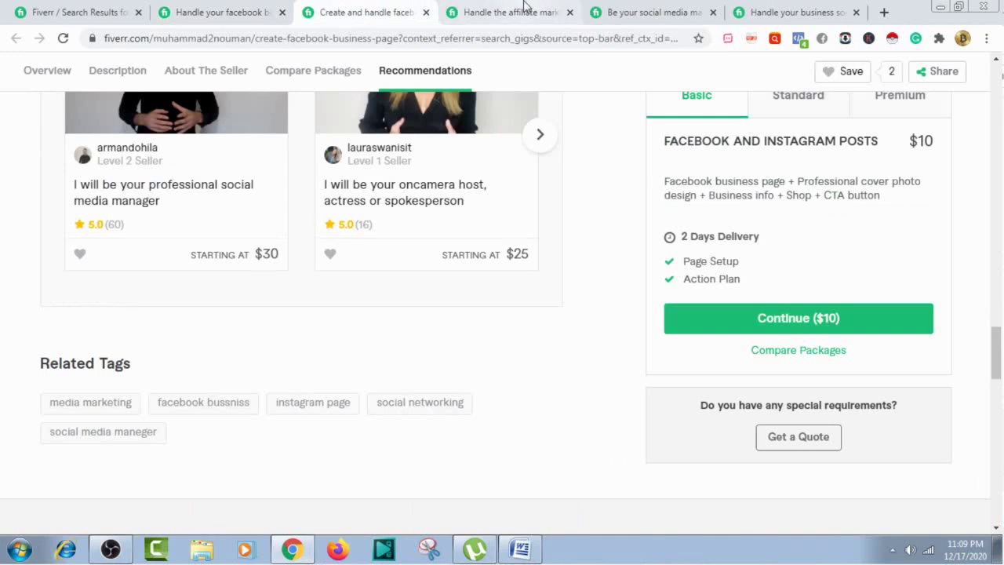
pyautogui.click(515, 9)
pyautogui.moveTo(995, 90); pyautogui.dragTo(999, 381)
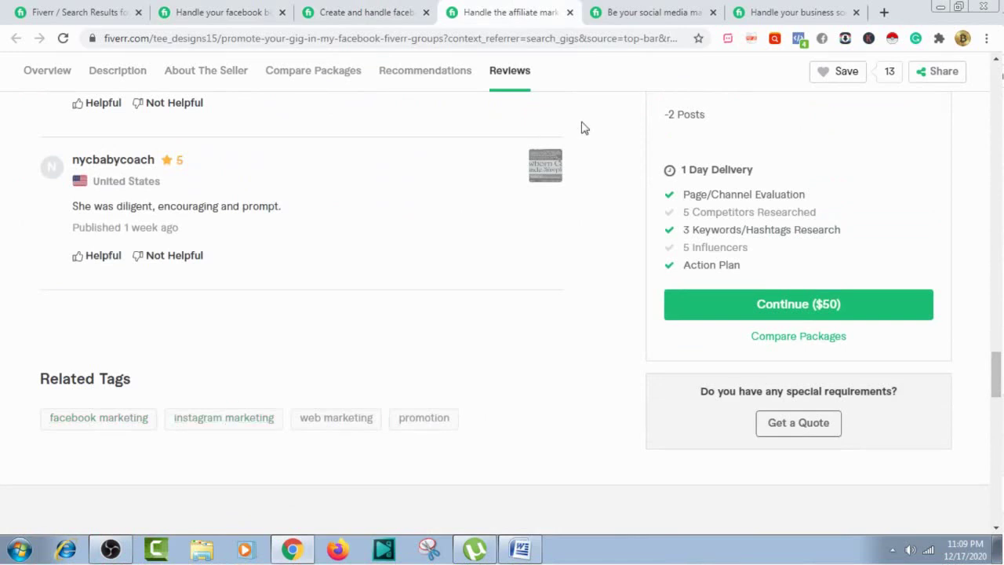
pyautogui.click(666, 8)
pyautogui.moveTo(996, 90); pyautogui.dragTo(998, 355)
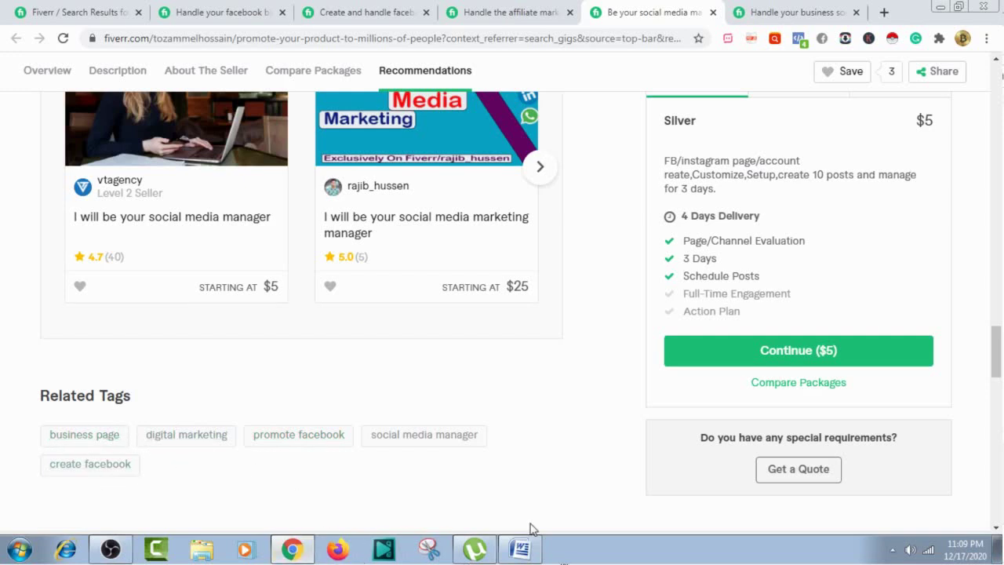
# Switch to Word and clear the three unhighlighted keywords above "handle facebook business page" from the table's Keyword column.
pyautogui.click(522, 548)
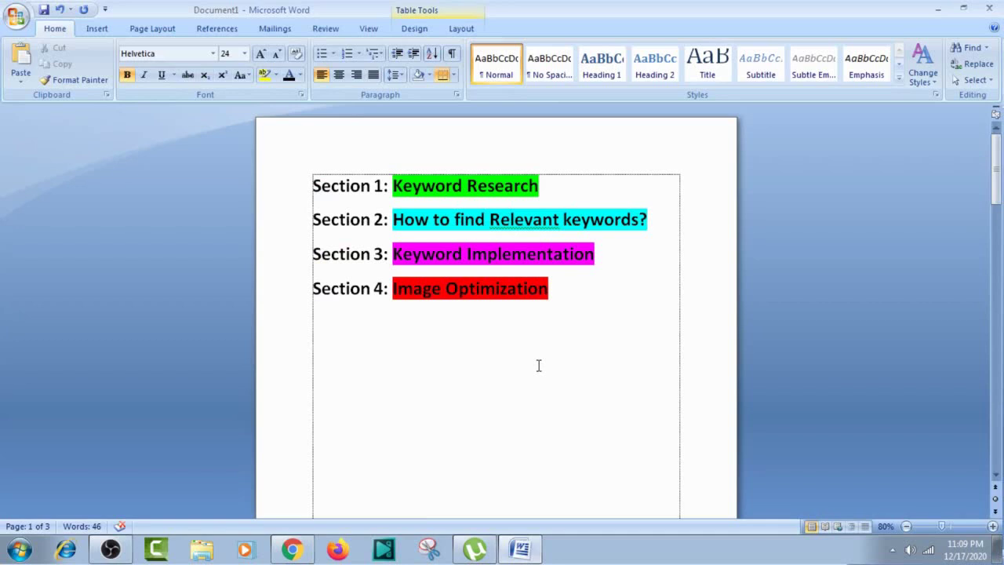
pyautogui.moveTo(999, 160); pyautogui.dragTo(998, 279)
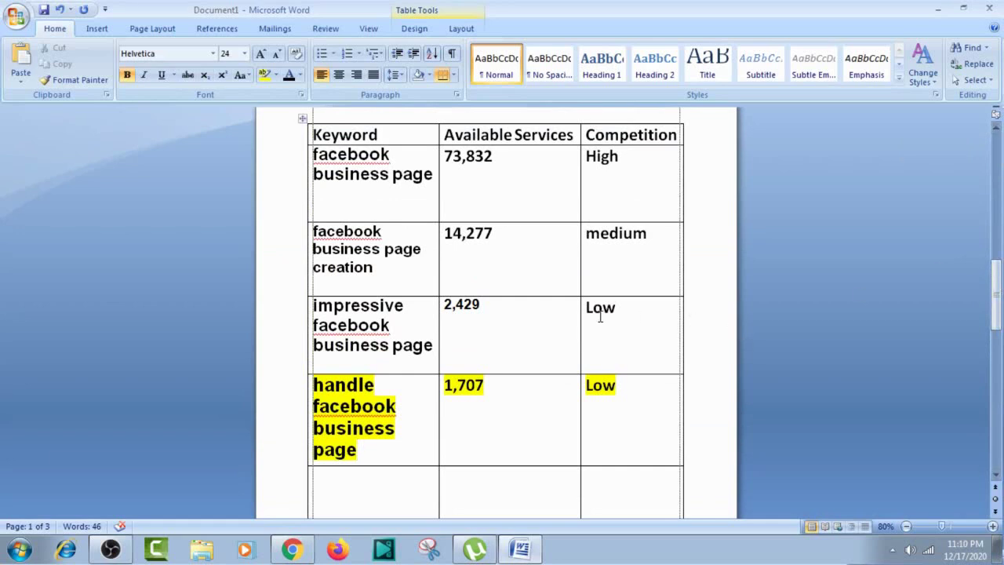
pyautogui.moveTo(612, 325); pyautogui.dragTo(470, 292)
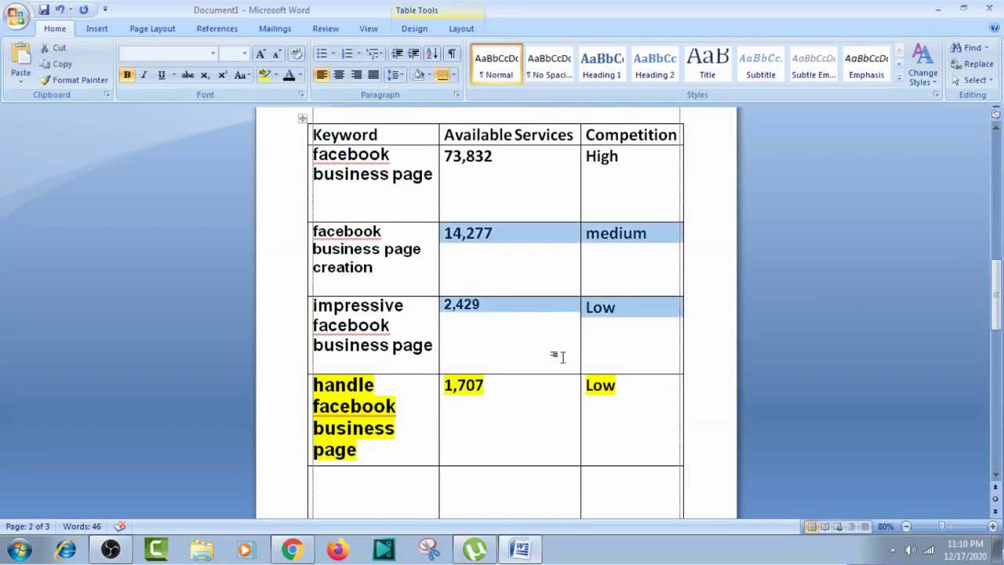
pyautogui.click(601, 333)
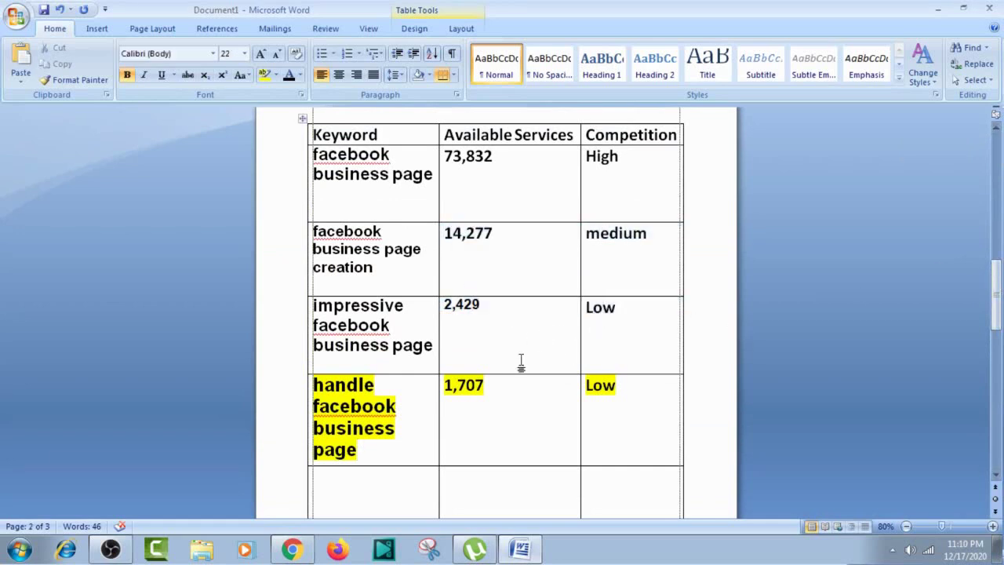
pyautogui.moveTo(436, 346); pyautogui.dragTo(383, 167)
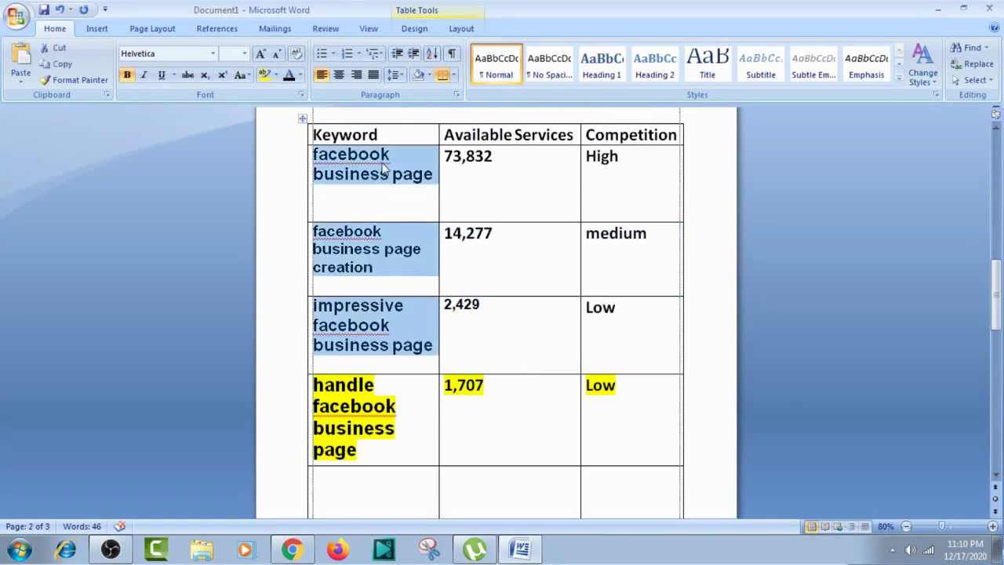
pyautogui.press('Delete')
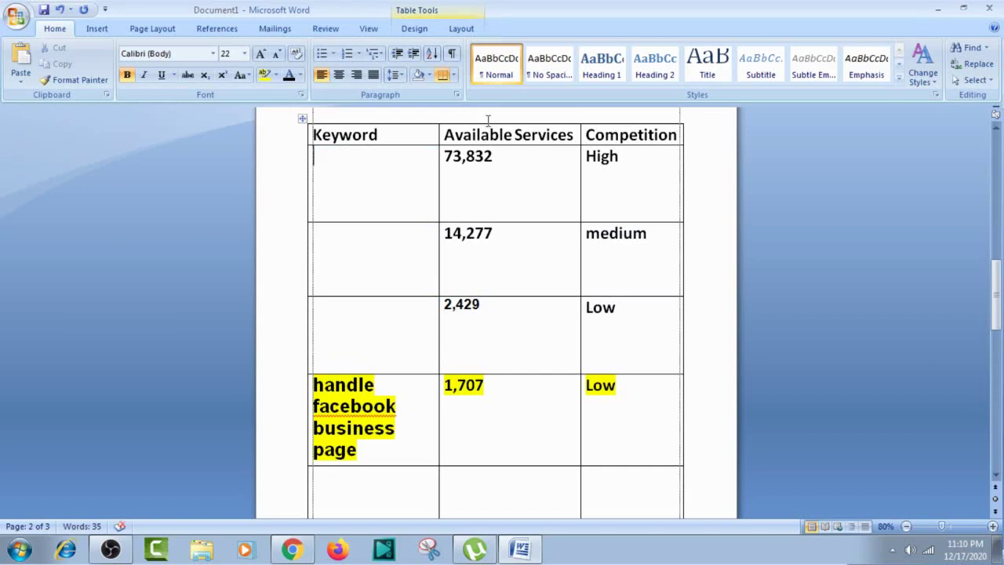
# Clear the Available Services and Competition entries in the three rows above the highlighted keyword.
pyautogui.moveTo(446, 157); pyautogui.dragTo(588, 350)
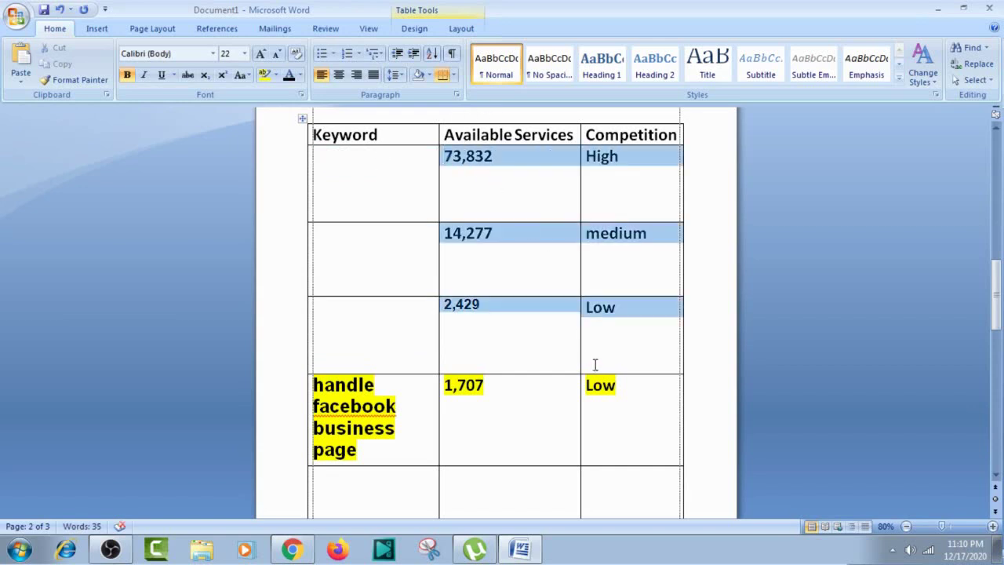
pyautogui.press('BackSpace')
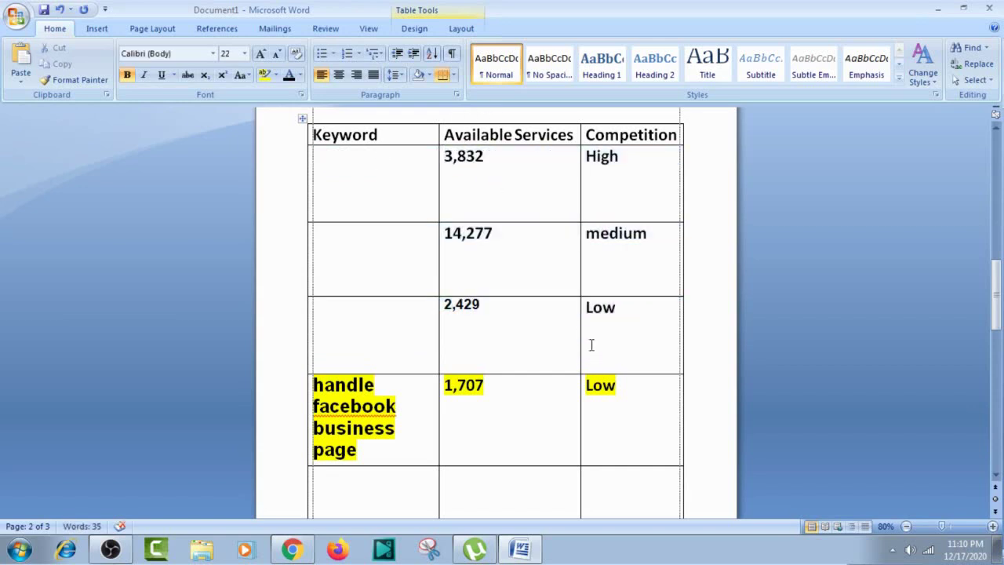
pyautogui.doubleClick(629, 324)
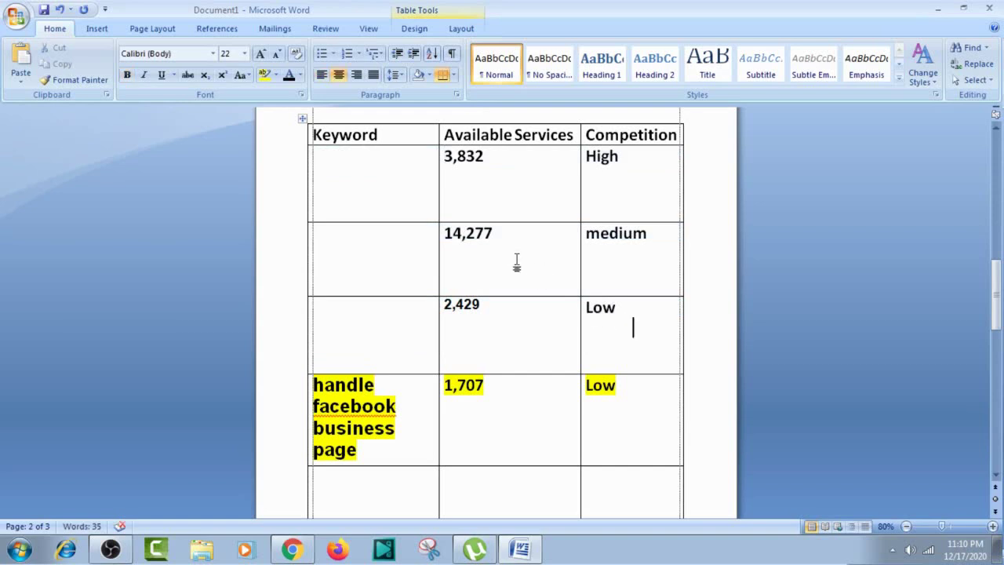
pyautogui.moveTo(620, 314); pyautogui.dragTo(473, 166)
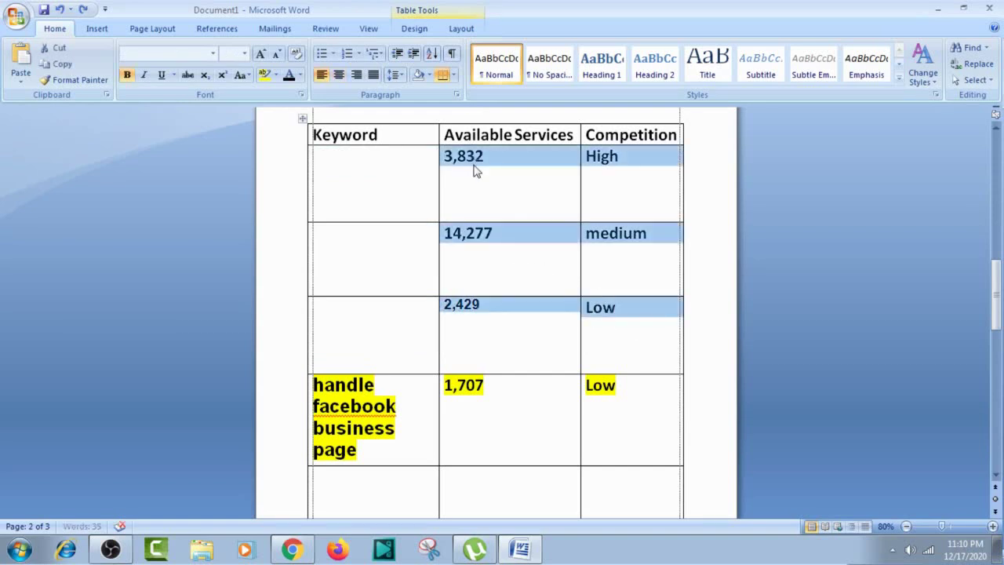
pyautogui.press('BackSpace')
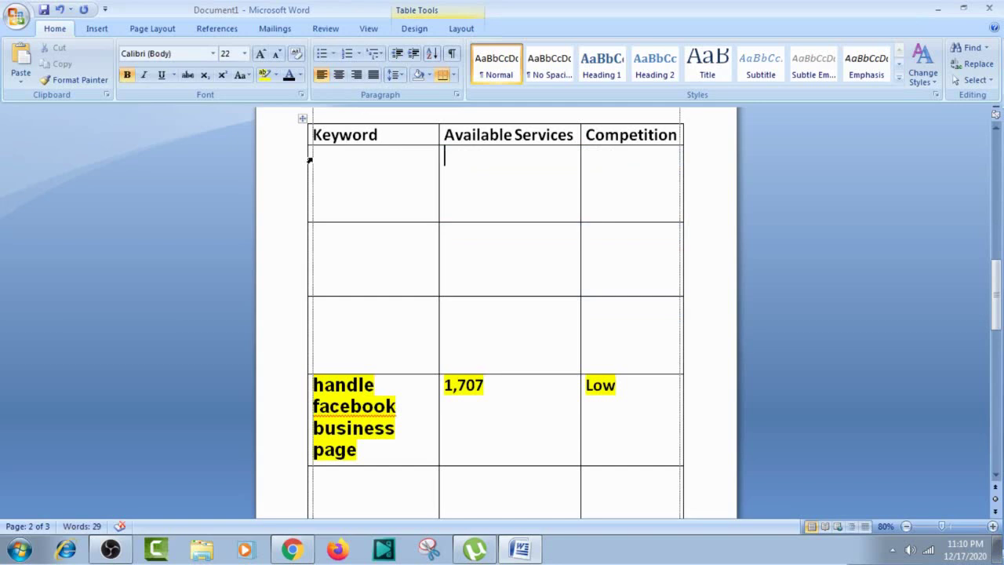
# Enter "Business page" as the keyword in the first empty row of the table.
pyautogui.write('business ')
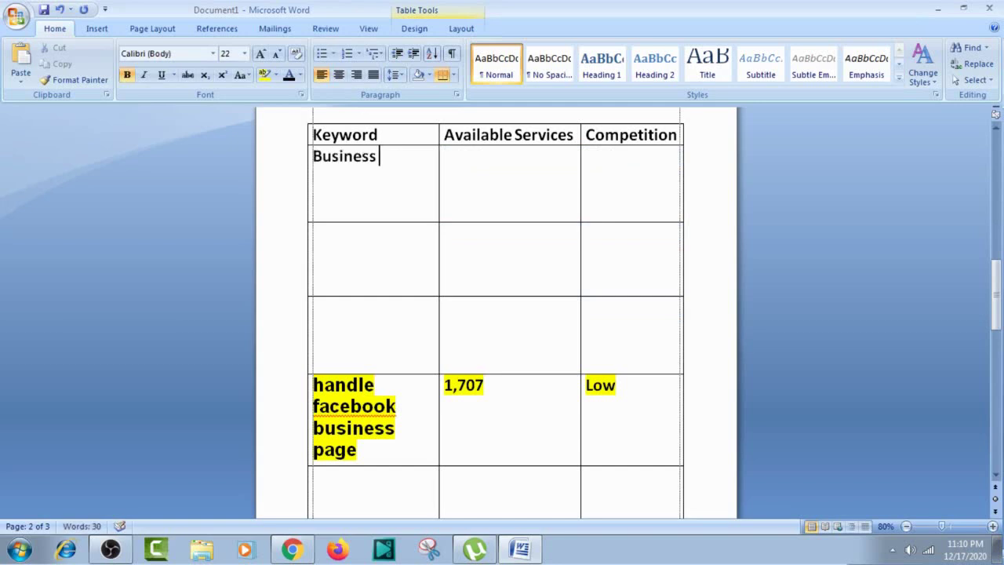
pyautogui.write('page')
pyautogui.press('BackSpace')
pyautogui.write('e')
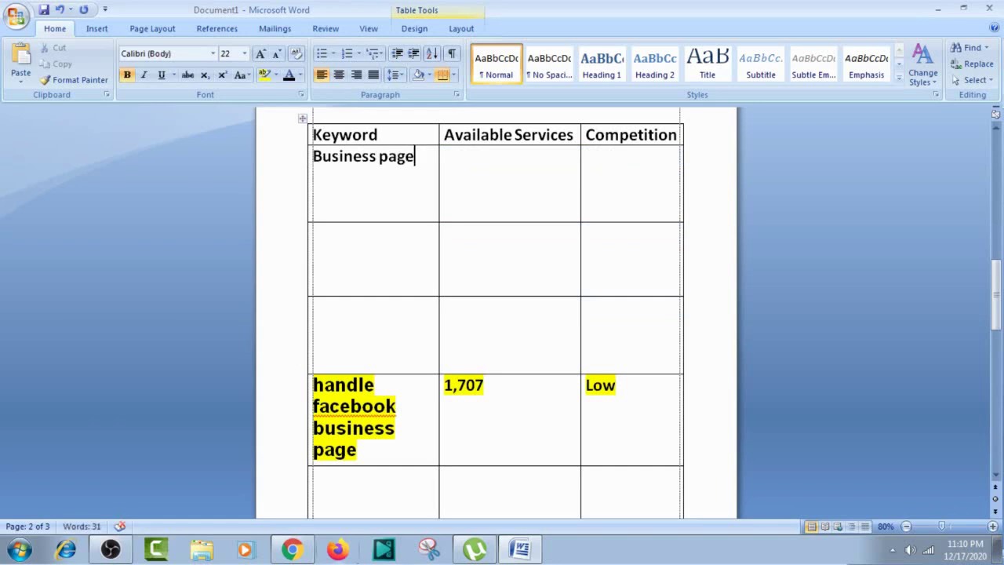
# Check the social media manager gig's related tags in Chrome, and enter "Promote facebook" as the second keyword in the Word table.
pyautogui.click(306, 553)
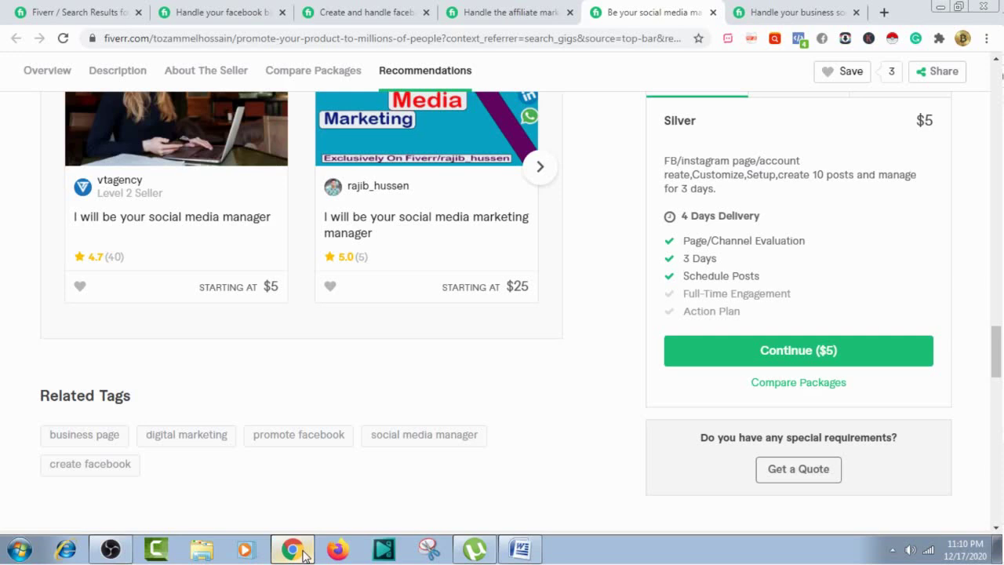
pyautogui.click(296, 550)
pyautogui.click(353, 251)
pyautogui.write('promote facebo')
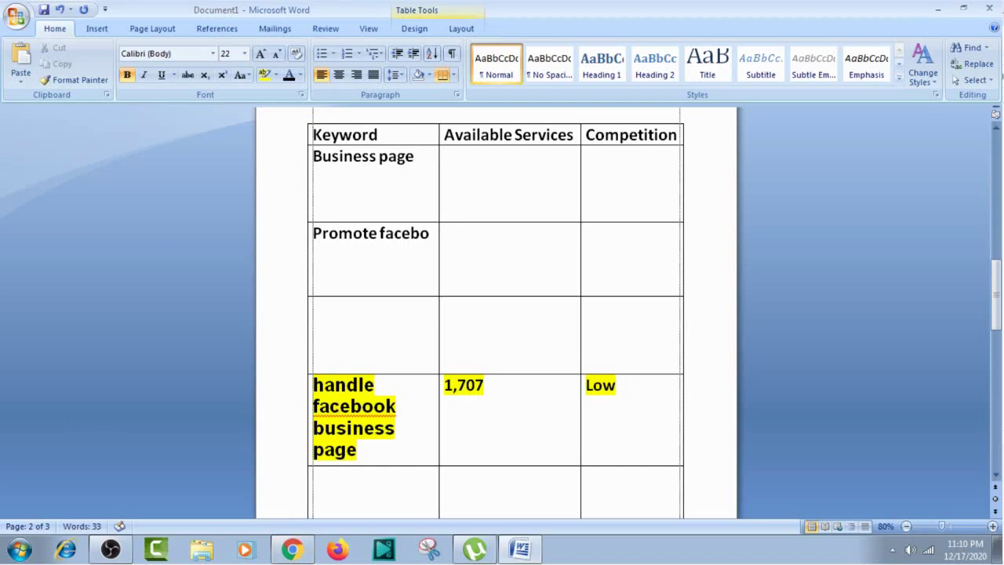
pyautogui.write('ok')
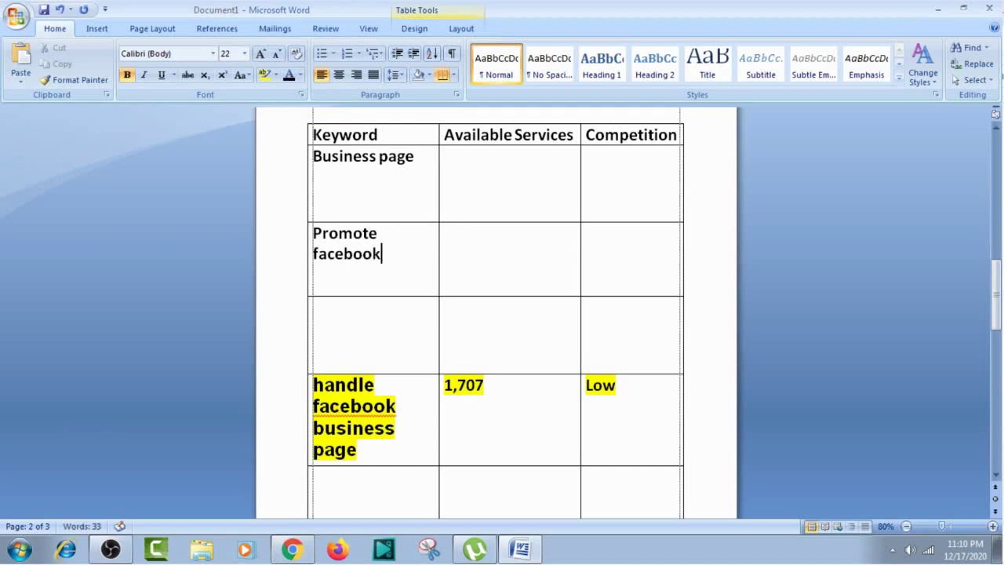
# Switch to Chrome and examine the related tags of the "I will handle your business social media profiles" gig.
pyautogui.click(291, 549)
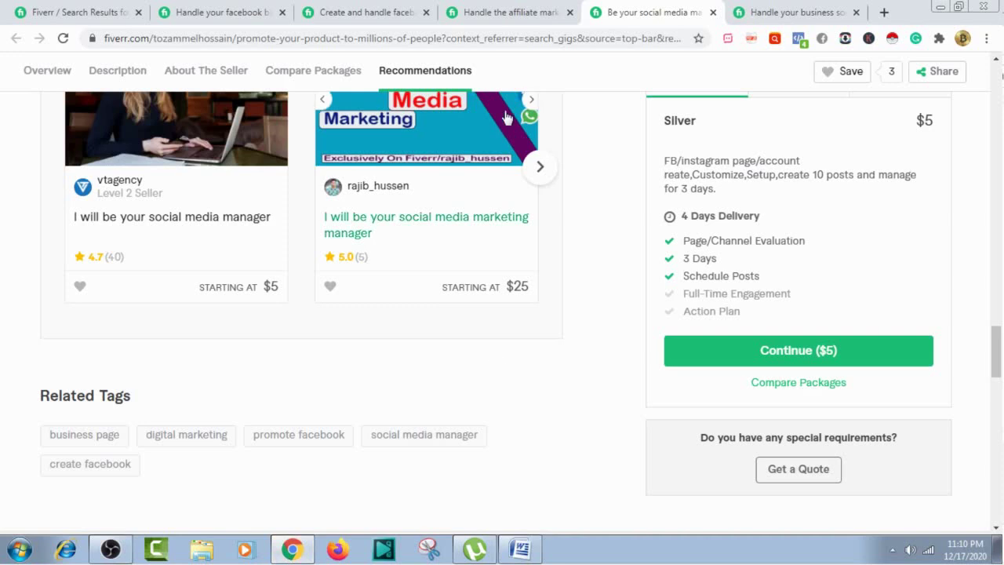
pyautogui.click(812, 7)
pyautogui.press('Down')
pyautogui.press('Down')
pyautogui.press('Down')
pyautogui.press('Down')
pyautogui.press('Down')
pyautogui.press('Down')
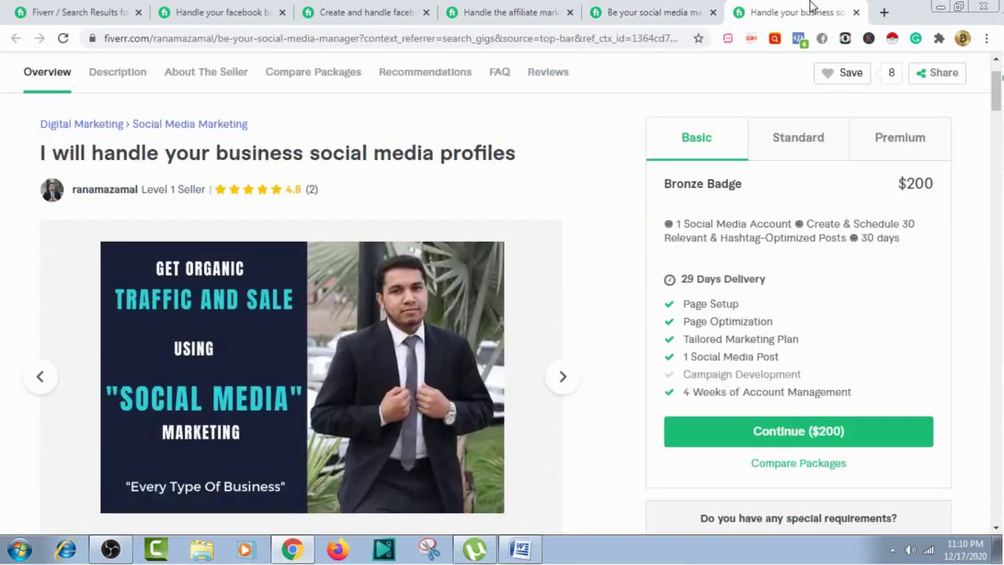
pyautogui.press('Down')
pyautogui.press('Down')
pyautogui.press('Down')
pyautogui.press('Down')
pyautogui.press('Down')
pyautogui.press('Down')
pyautogui.press('Down')
pyautogui.press('Down')
pyautogui.press('Down')
pyautogui.press('Down')
pyautogui.press('Down')
pyautogui.press('Down')
pyautogui.press('Down')
pyautogui.press('Down')
pyautogui.press('Down')
pyautogui.press('Down')
pyautogui.press('Down')
pyautogui.press('Down')
pyautogui.press('Down')
pyautogui.press('Down')
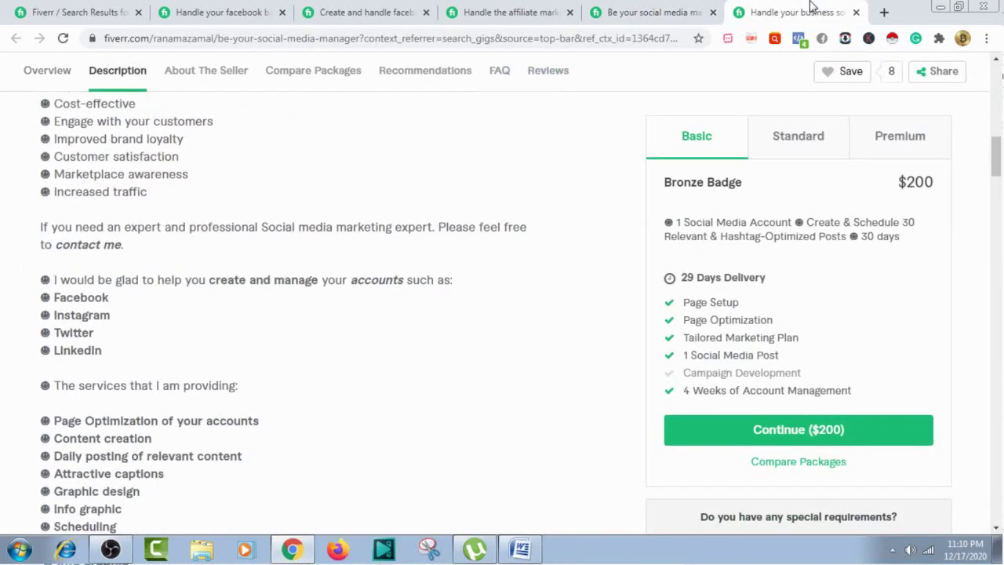
pyautogui.scroll(-8, 812, 7)
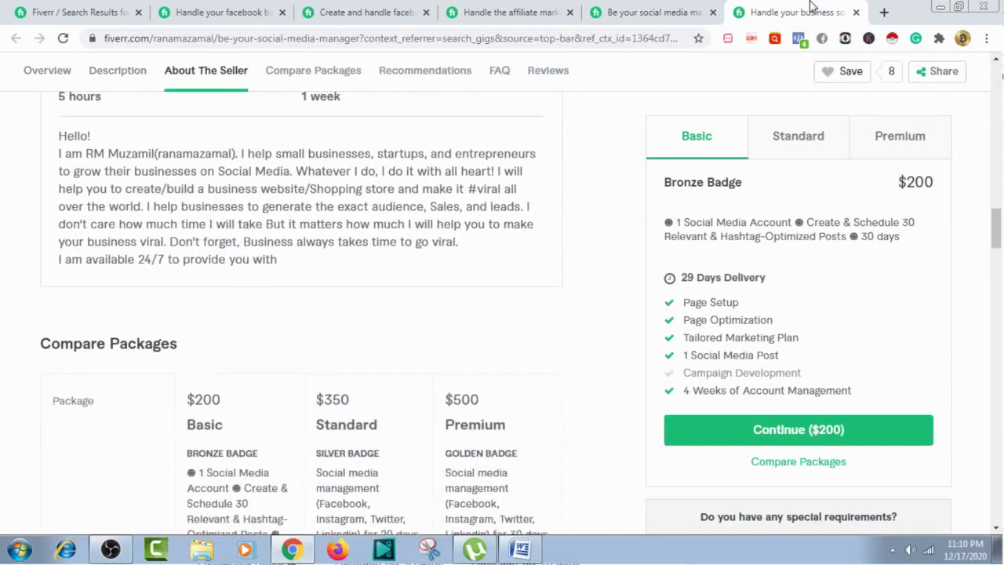
pyautogui.scroll(-2, 812, 6)
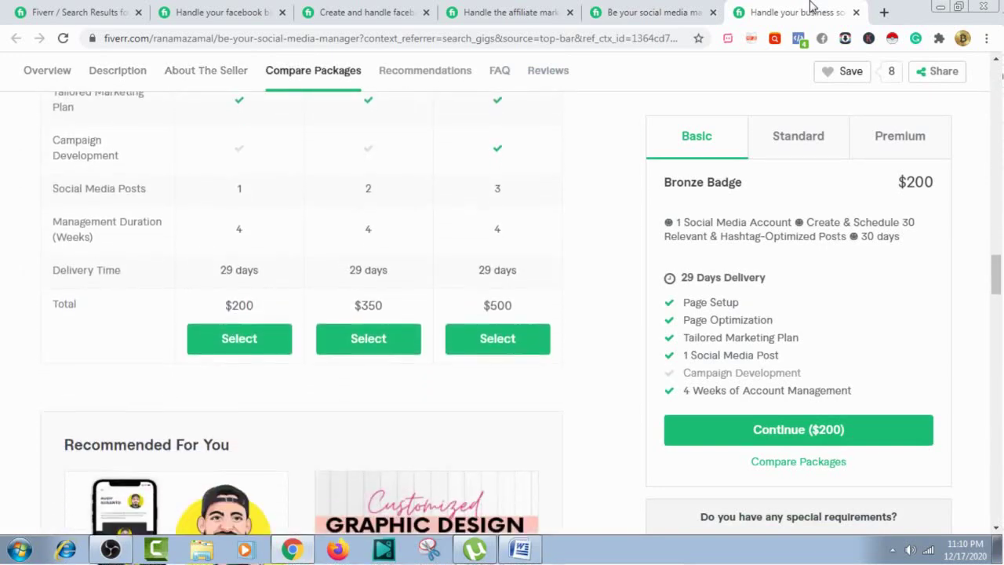
pyautogui.scroll(-6, 812, 6)
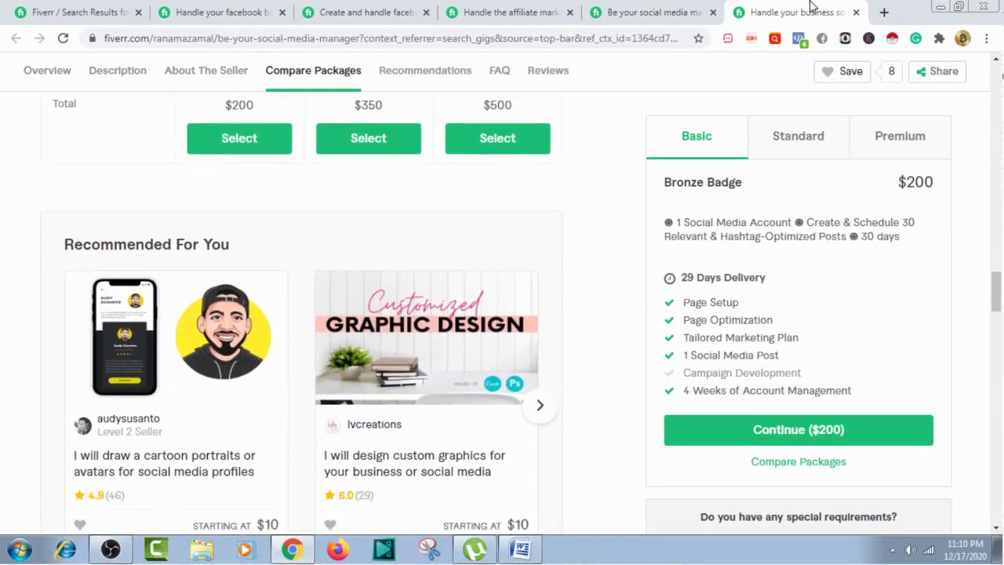
pyautogui.scroll(8, 812, 6)
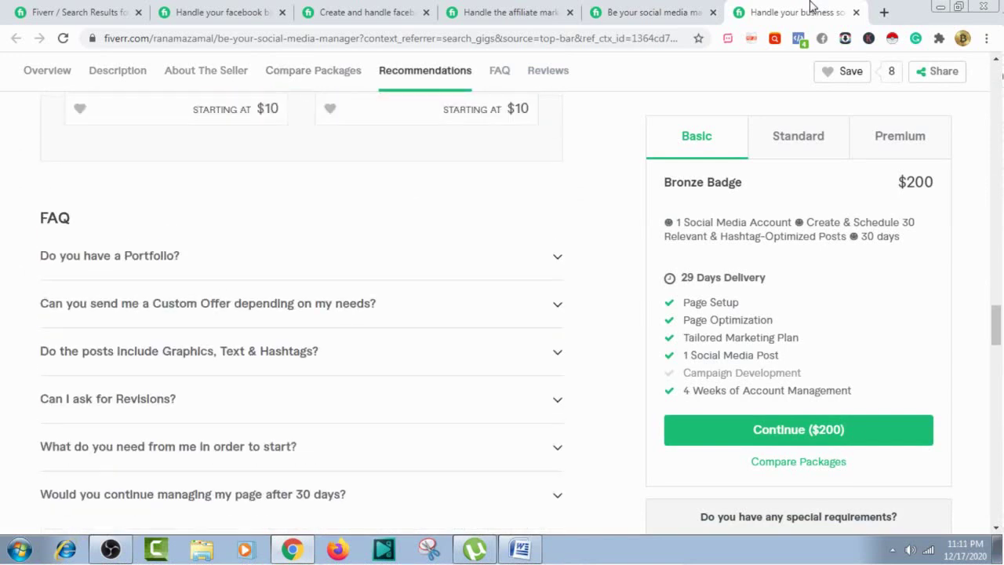
pyautogui.scroll(-8, 812, 6)
pyautogui.scroll(-5, 813, 6)
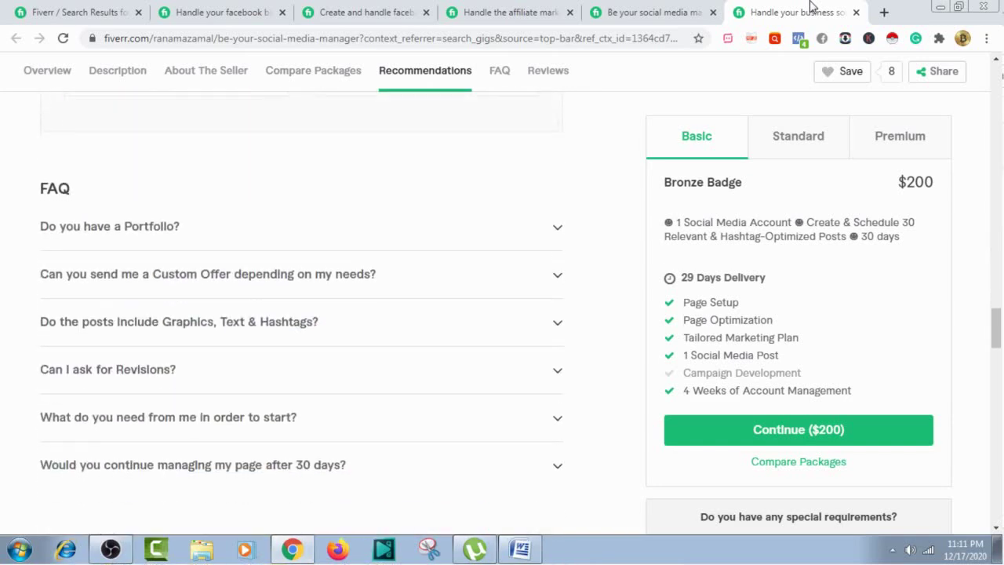
pyautogui.scroll(-5, 812, 7)
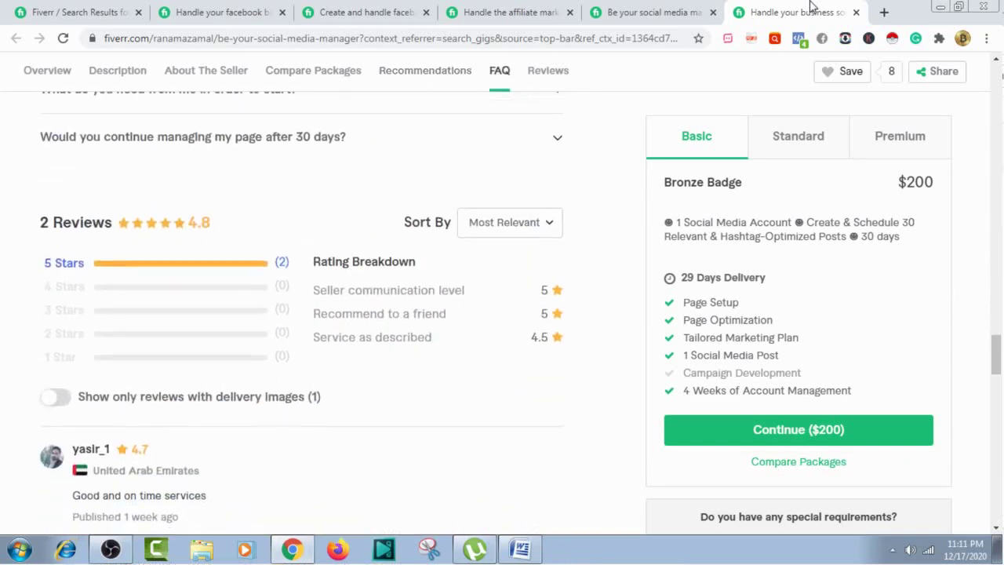
pyautogui.scroll(-2, 812, 6)
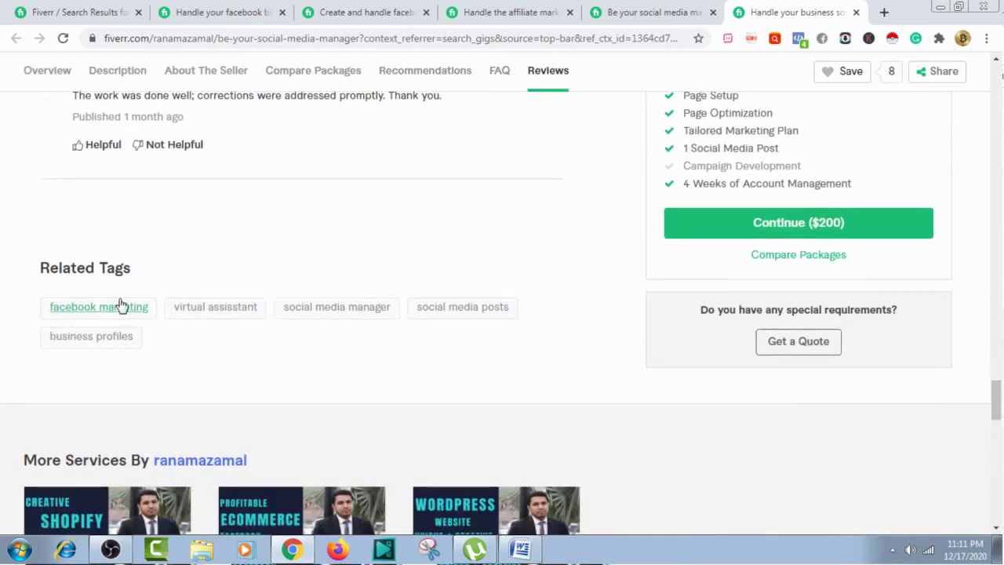
# Switch to Word, enter "Facebook marketing" as the third keyword in the table, and return to the section outline on page 1.
pyautogui.click(531, 547)
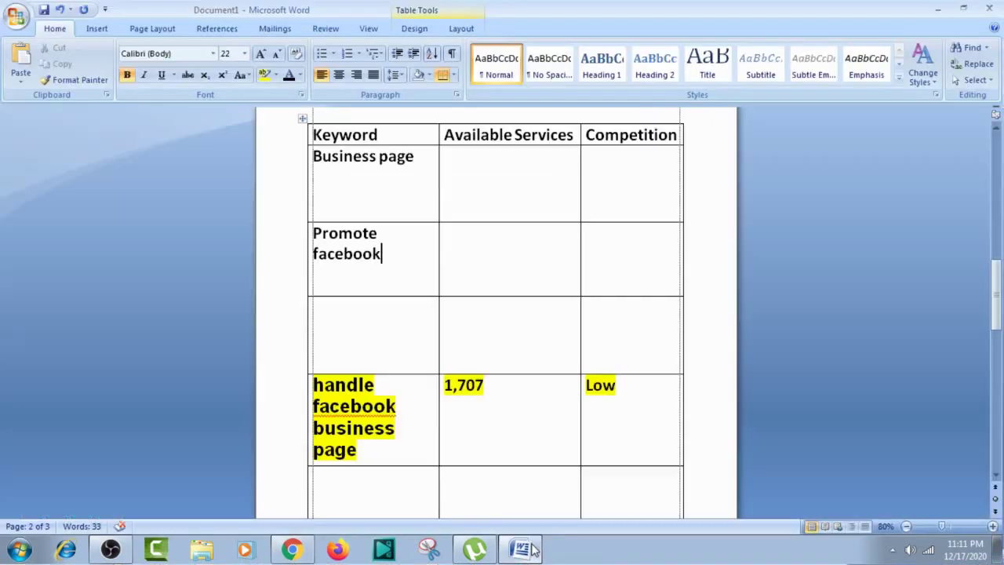
pyautogui.click(337, 304)
pyautogui.write('fac')
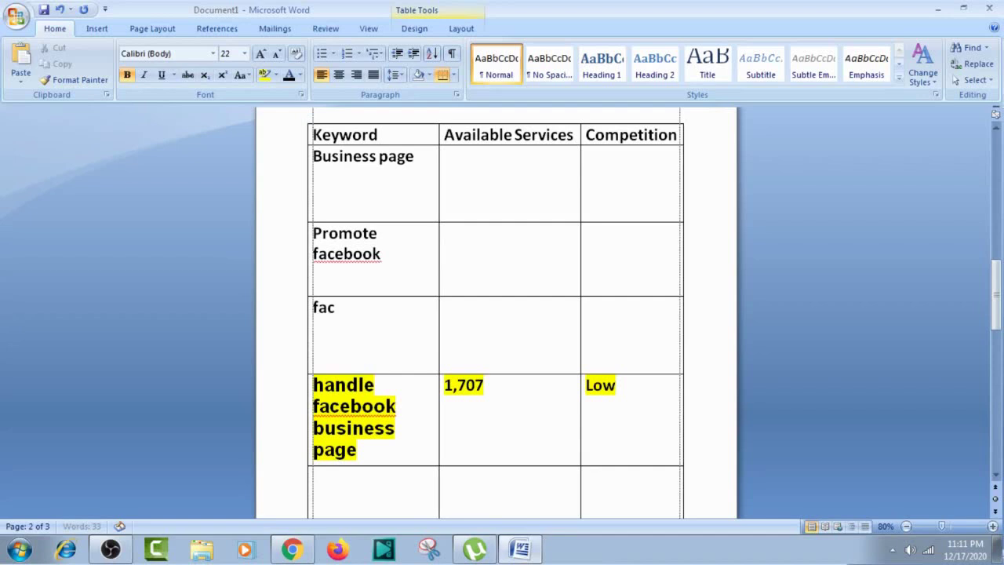
pyautogui.write('ebook m')
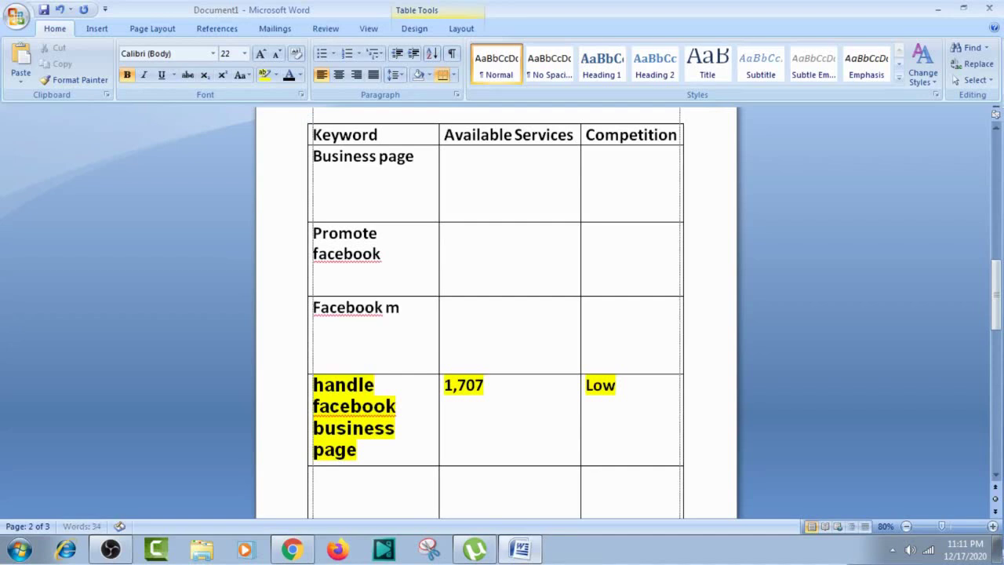
pyautogui.write('arketing')
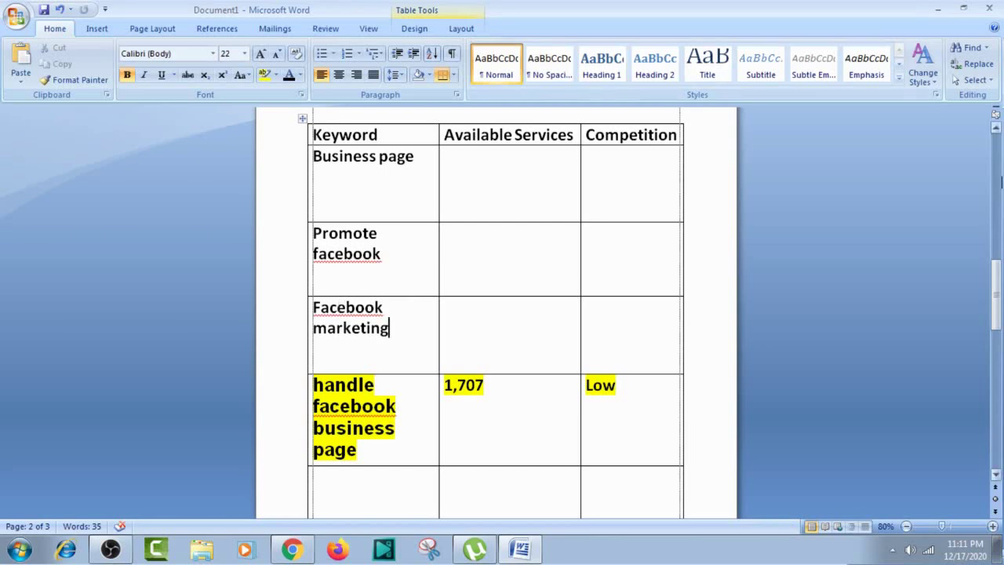
pyautogui.moveTo(999, 284); pyautogui.dragTo(999, 169)
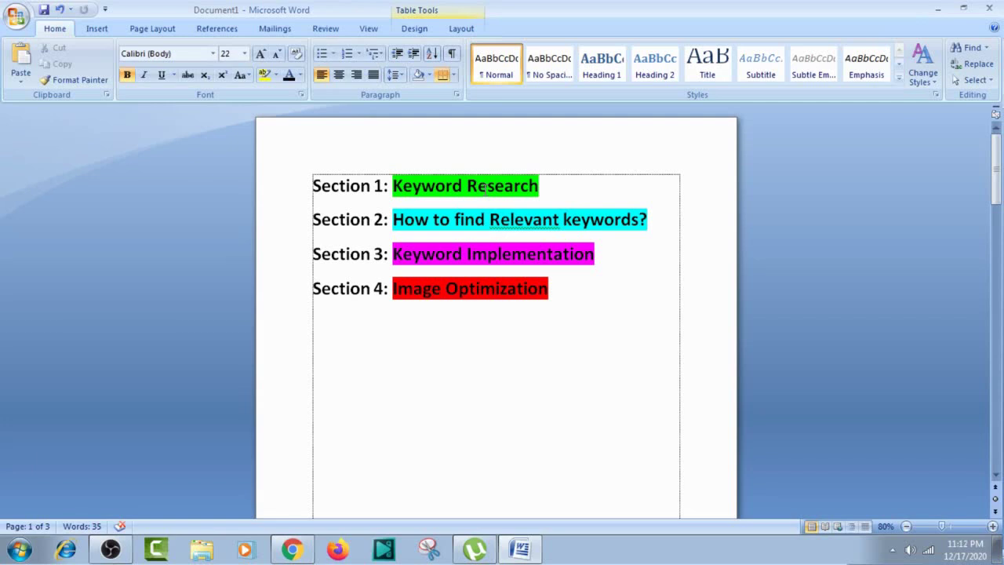
# Switch to Chrome, sign in to Fiverr with the prefilled account credentials, and check the section outline in Word before returning to Chrome.
pyautogui.click(291, 553)
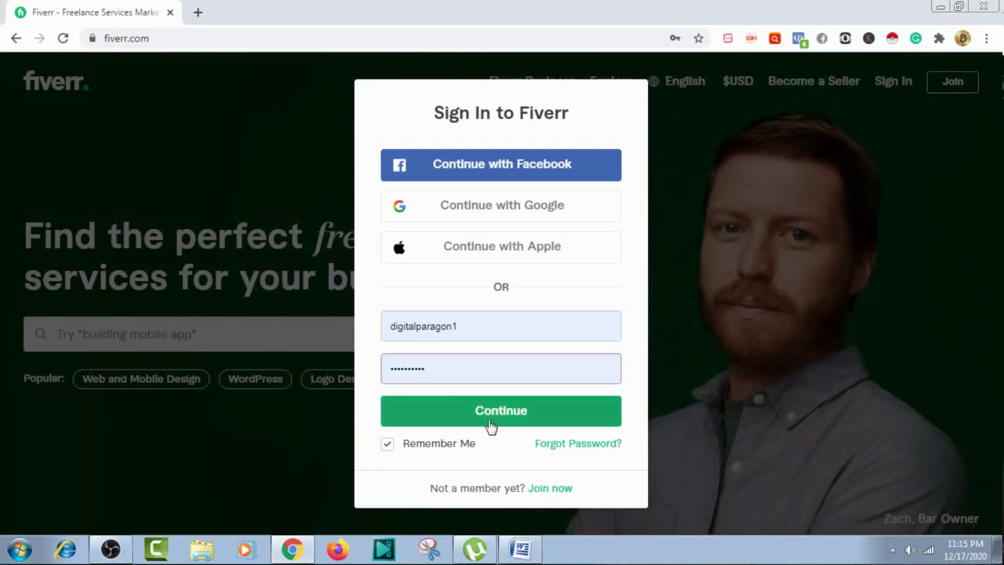
pyautogui.click(495, 426)
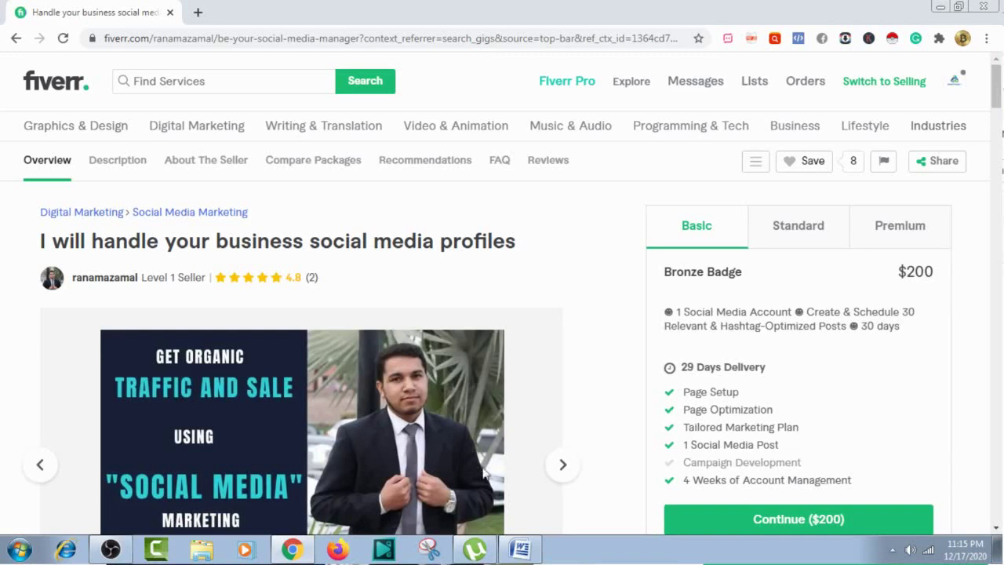
pyautogui.click(522, 549)
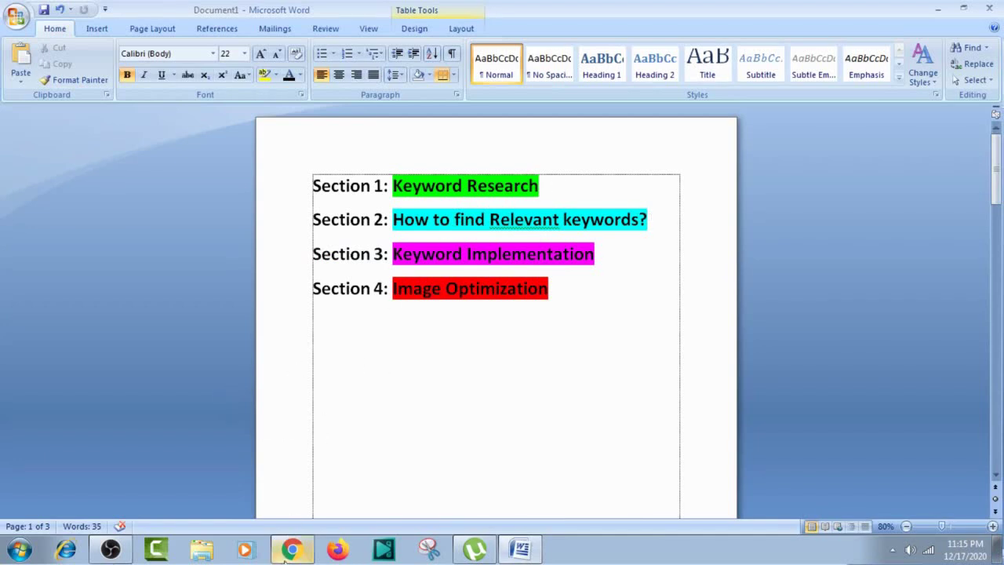
pyautogui.click(290, 549)
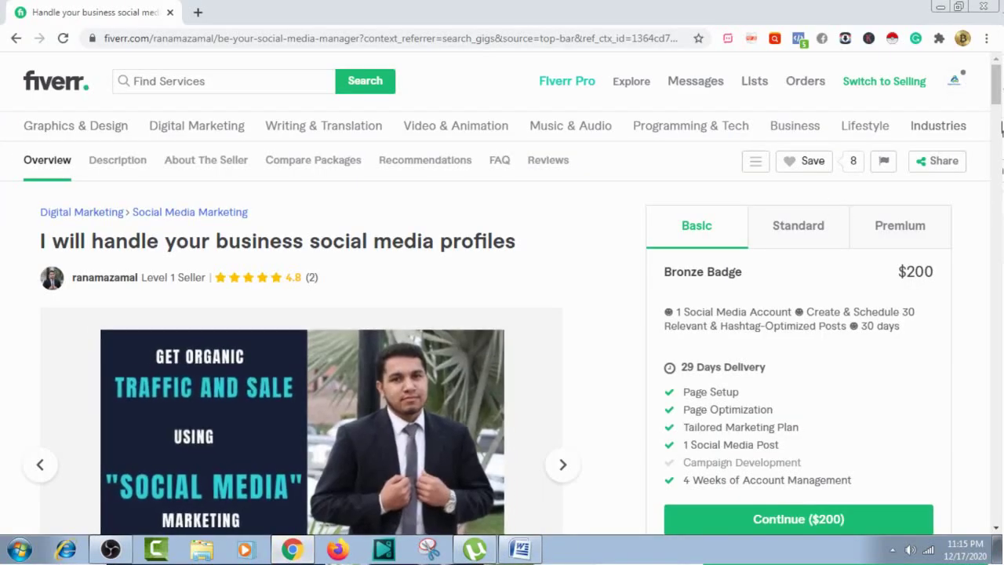
# Open the account's own Fiverr profile and start creating a new gig.
pyautogui.click(959, 82)
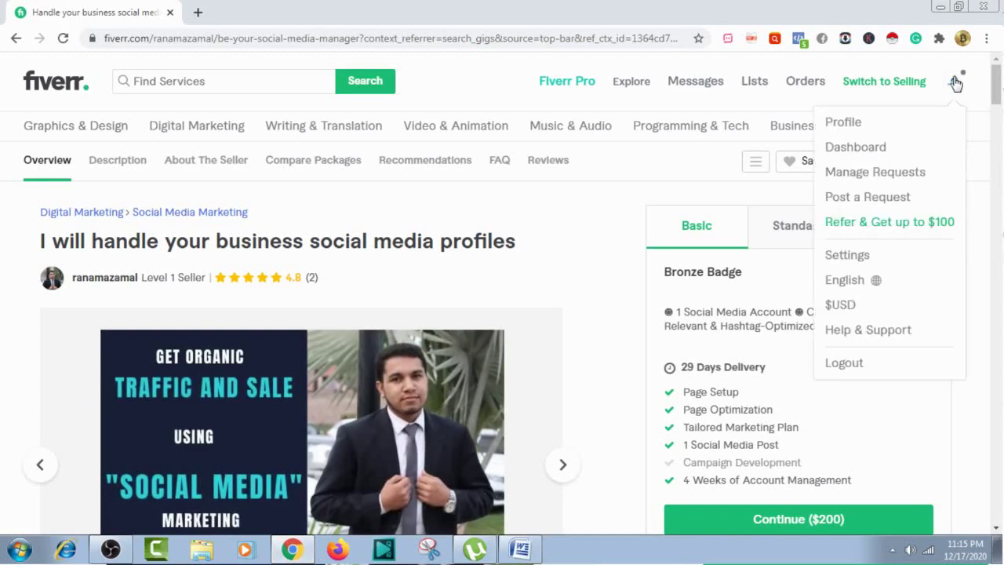
pyautogui.click(841, 124)
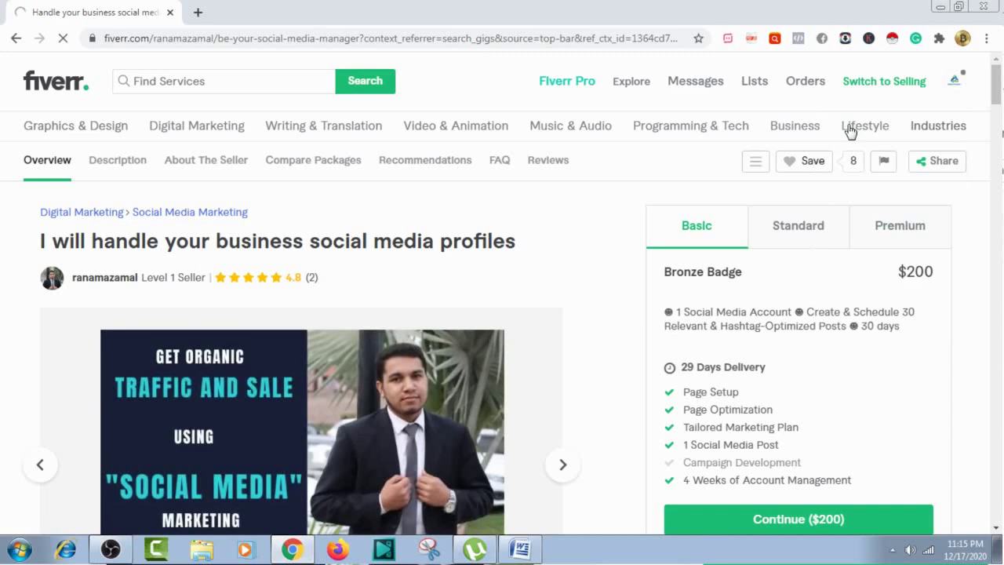
pyautogui.scroll(-1, 851, 130)
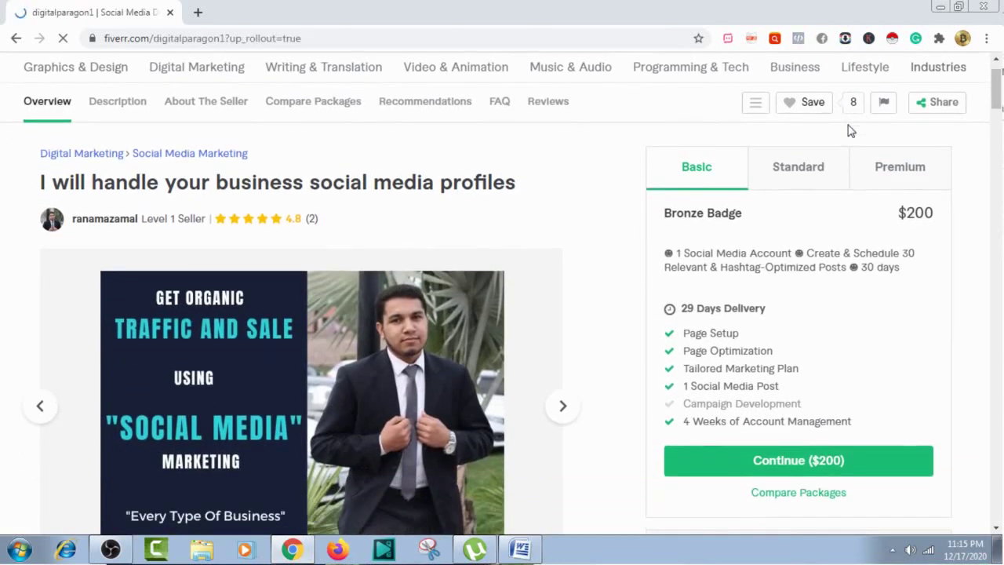
pyautogui.scroll(-1, 851, 131)
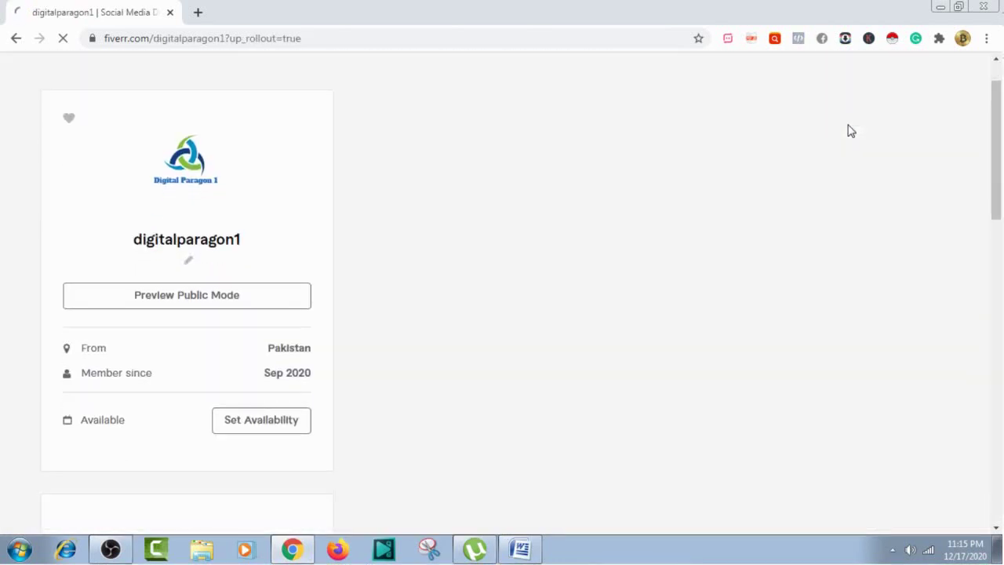
pyautogui.scroll(1, 851, 131)
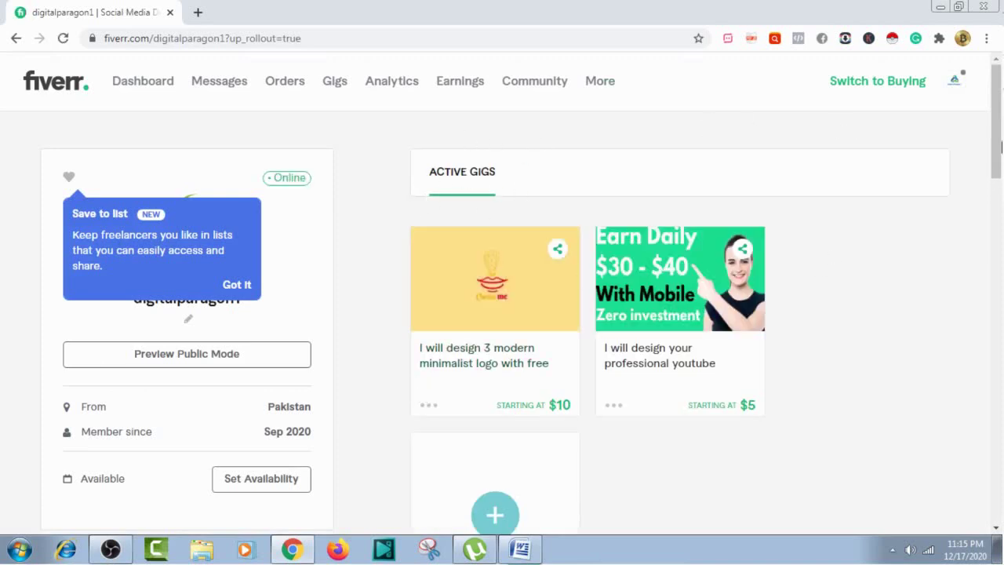
pyautogui.scroll(-3, 1002, 146)
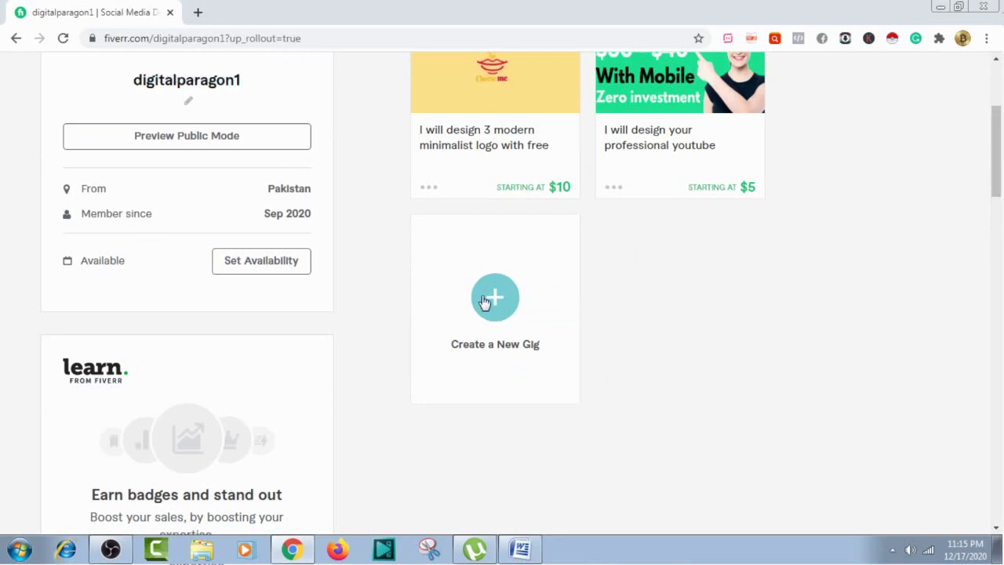
pyautogui.click(484, 302)
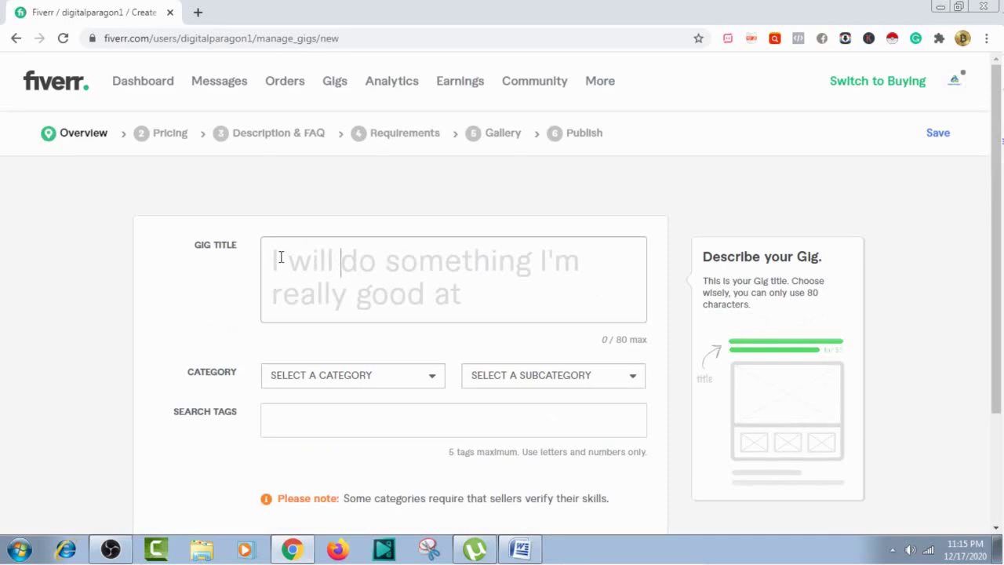
# Copy the keywords from "Business page" to "handle facebook business page" in the Word table and paste them into the gig title in Chrome.
pyautogui.click(520, 549)
pyautogui.moveTo(992, 197); pyautogui.dragTo(998, 314)
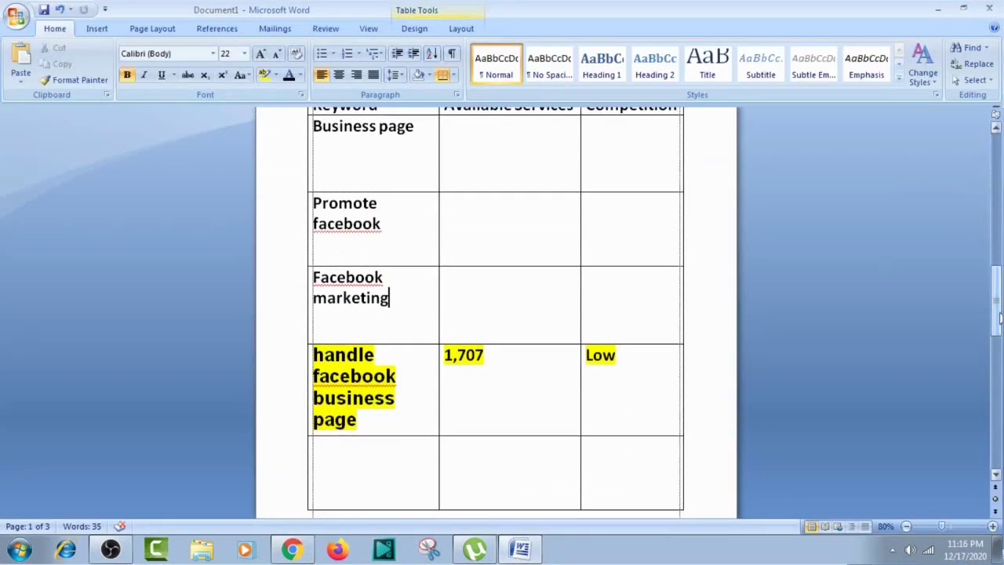
pyautogui.moveTo(392, 420); pyautogui.dragTo(355, 263)
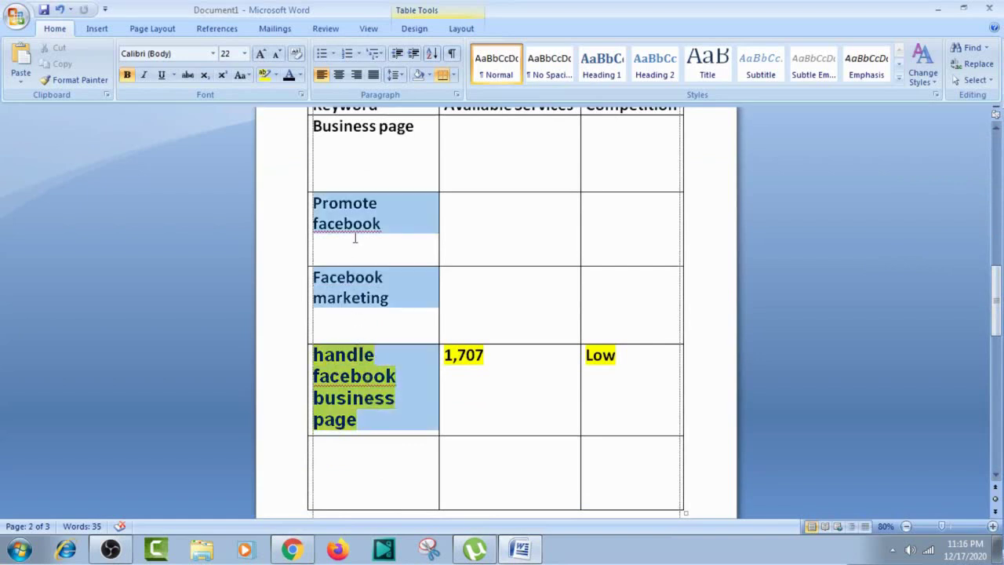
pyautogui.moveTo(355, 205); pyautogui.dragTo(327, 331)
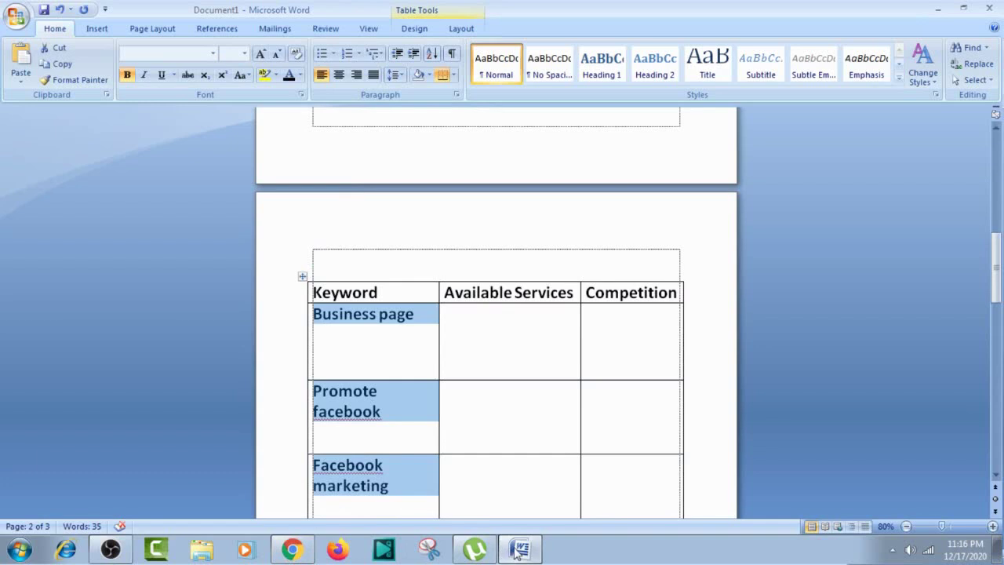
pyautogui.click(292, 549)
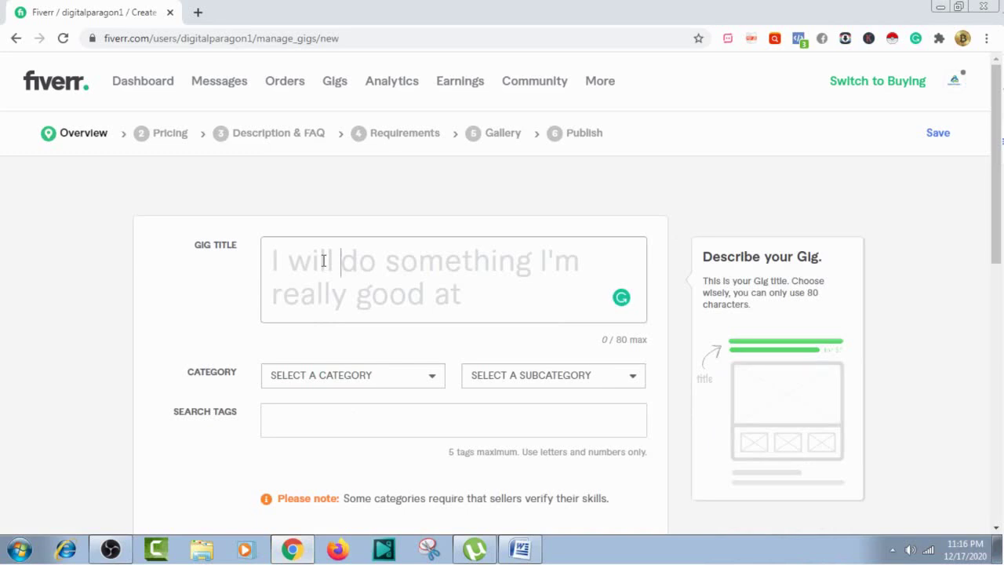
pyautogui.click(324, 261)
pyautogui.hotkey('ctrl', 'v')
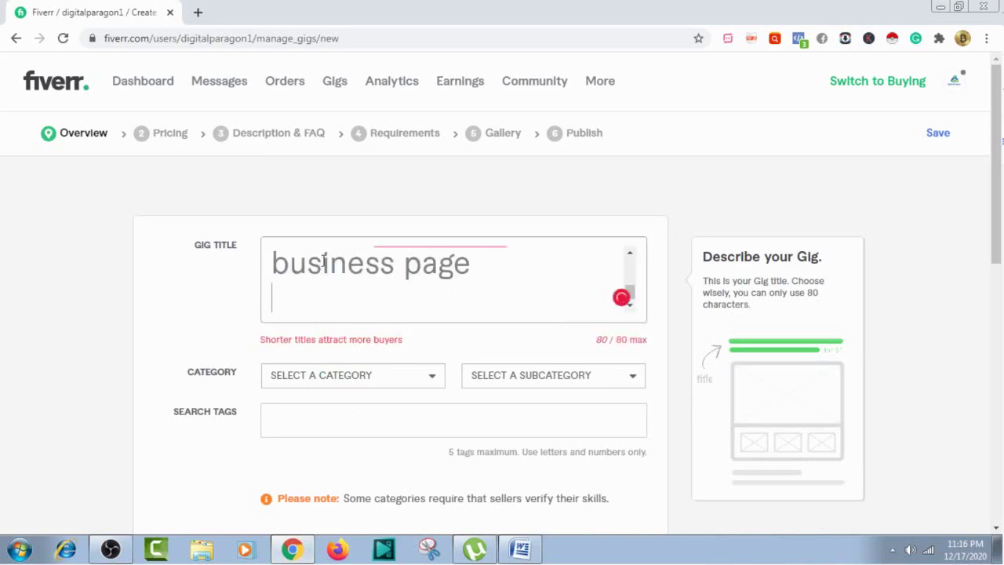
# Return to the start of the gig title and correct "facebook" to "Facebook" in "Promote facebook" with the Grammarly suggestion.
pyautogui.press('Up')
pyautogui.press('Up')
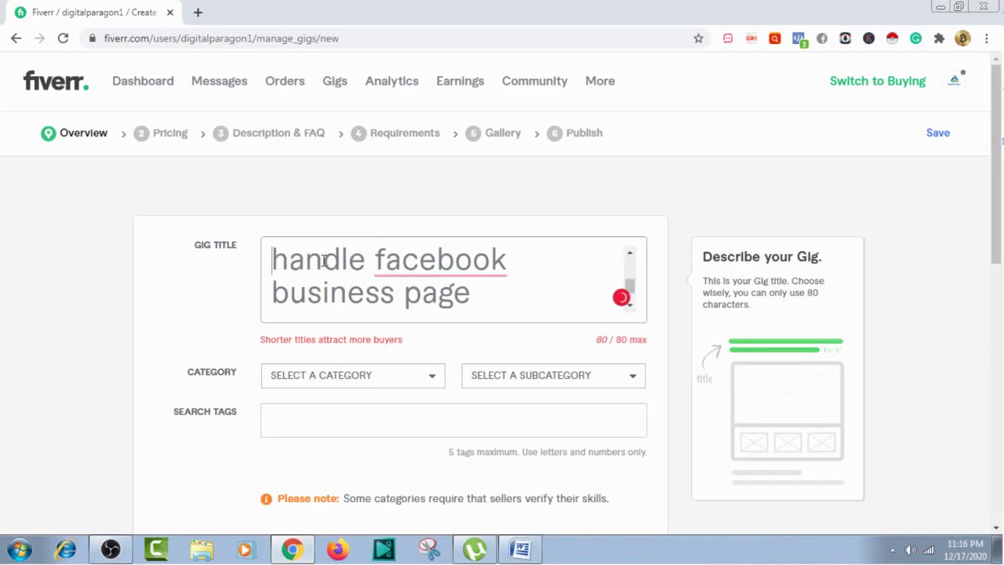
pyautogui.press('Up')
pyautogui.press('Up')
pyautogui.press('Up')
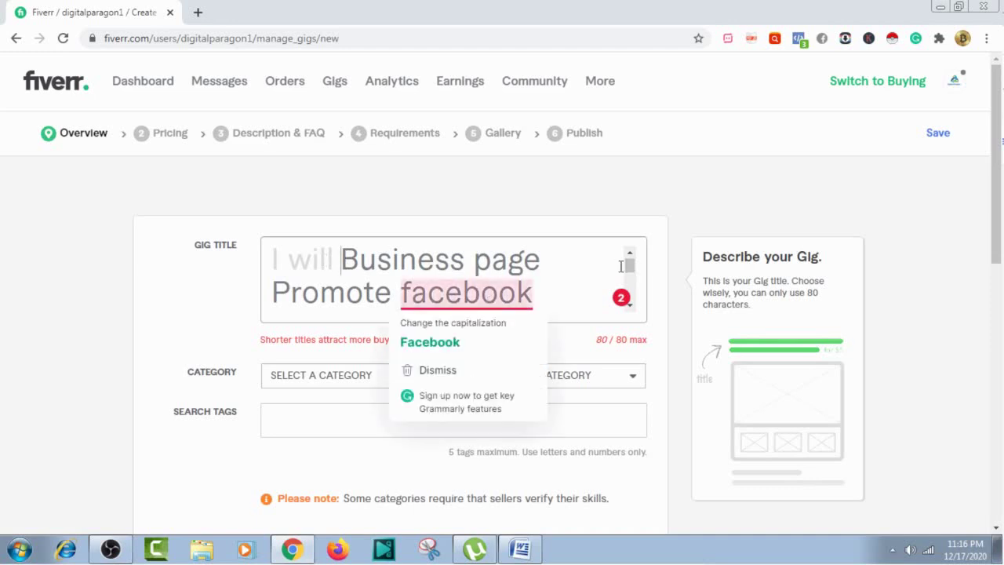
pyautogui.moveTo(504, 287)
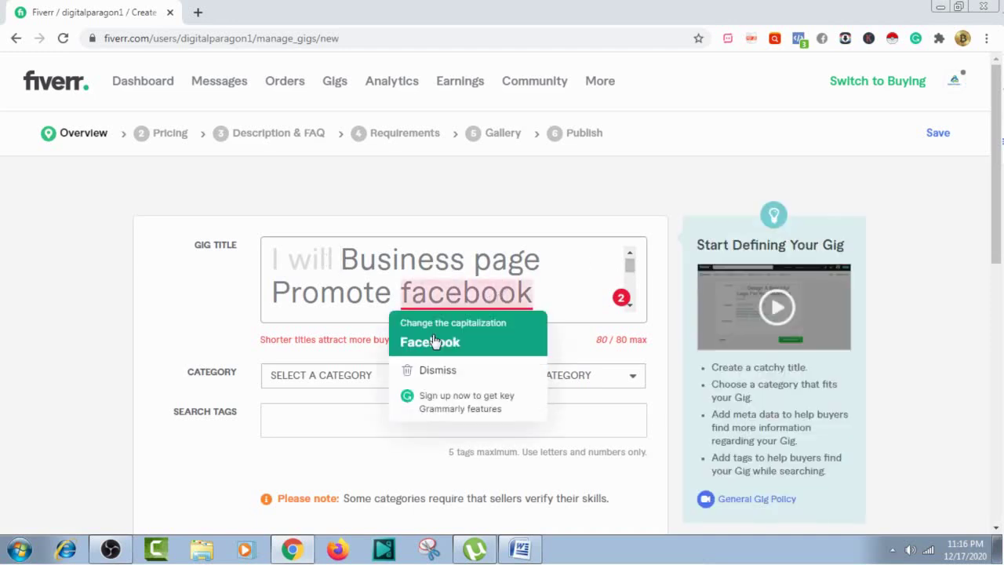
pyautogui.click(434, 341)
pyautogui.moveTo(630, 267)
pyautogui.mouseDown()
pyautogui.moveTo(630, 312)
pyautogui.moveTo(627, 265)
pyautogui.mouseUp()
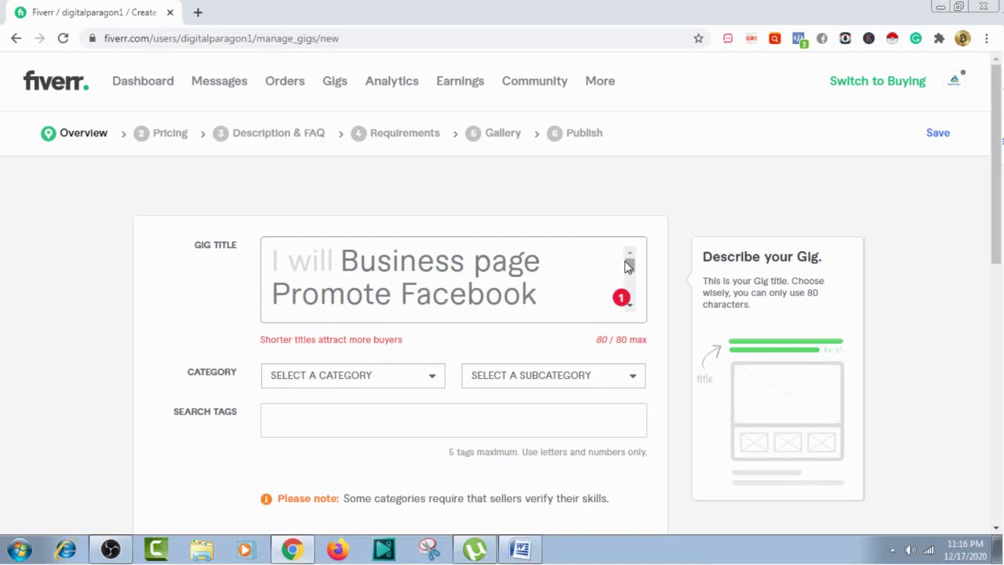
# Review the keywords in the gig title on Fiverr against the keyword table in Word.
pyautogui.scroll(-1, 628, 267)
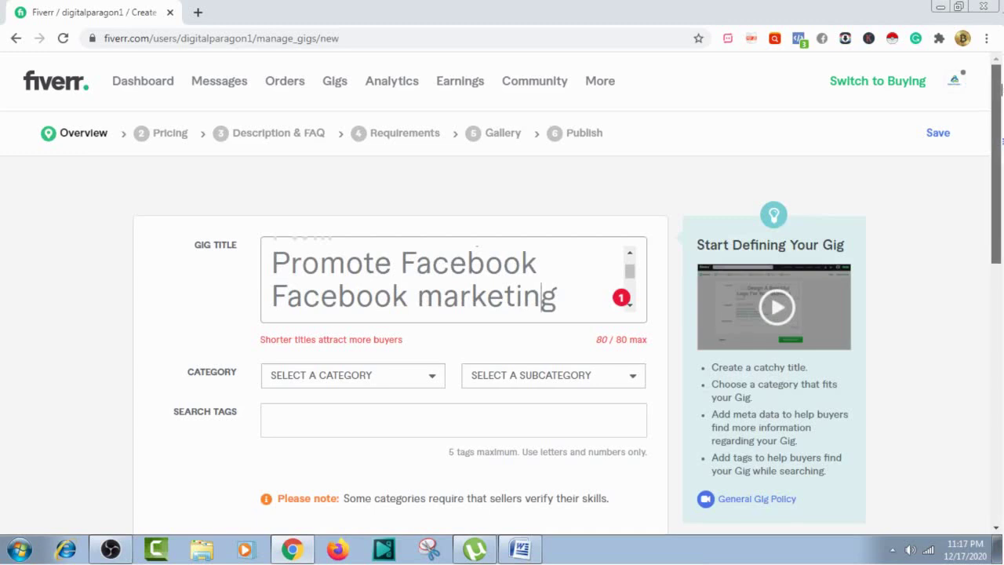
pyautogui.scroll(-3, 1001, 89)
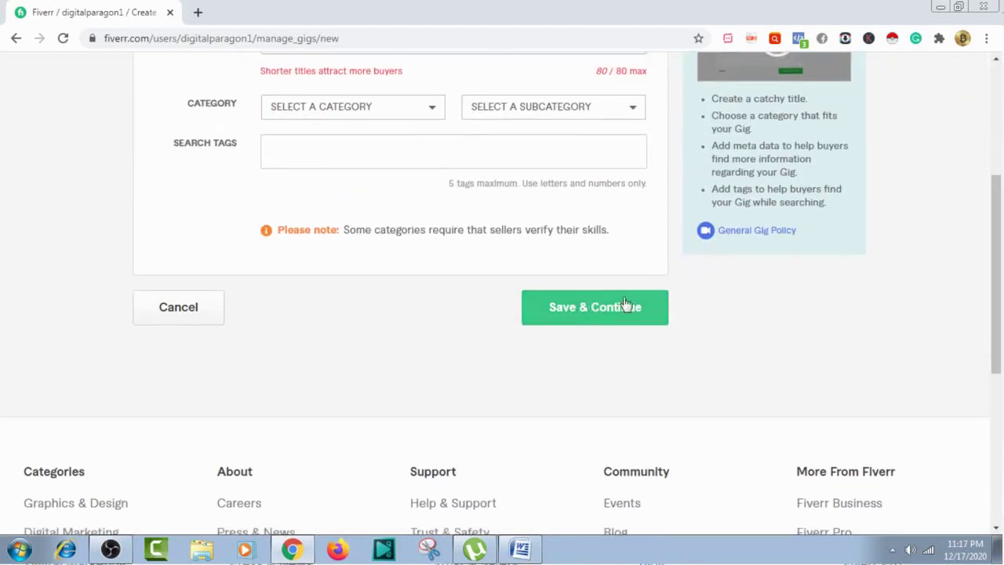
pyautogui.scroll(3, 1000, 166)
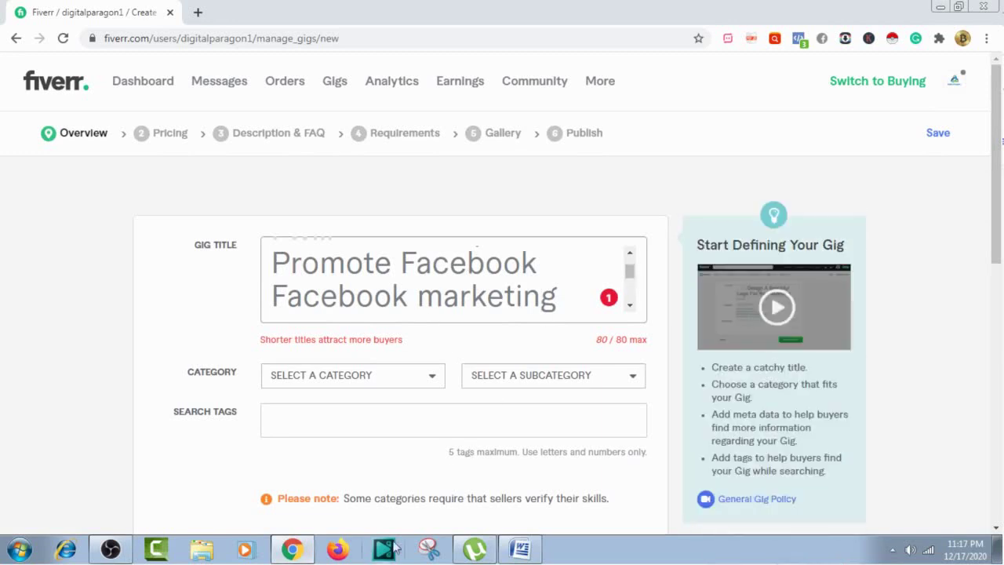
pyautogui.click(521, 549)
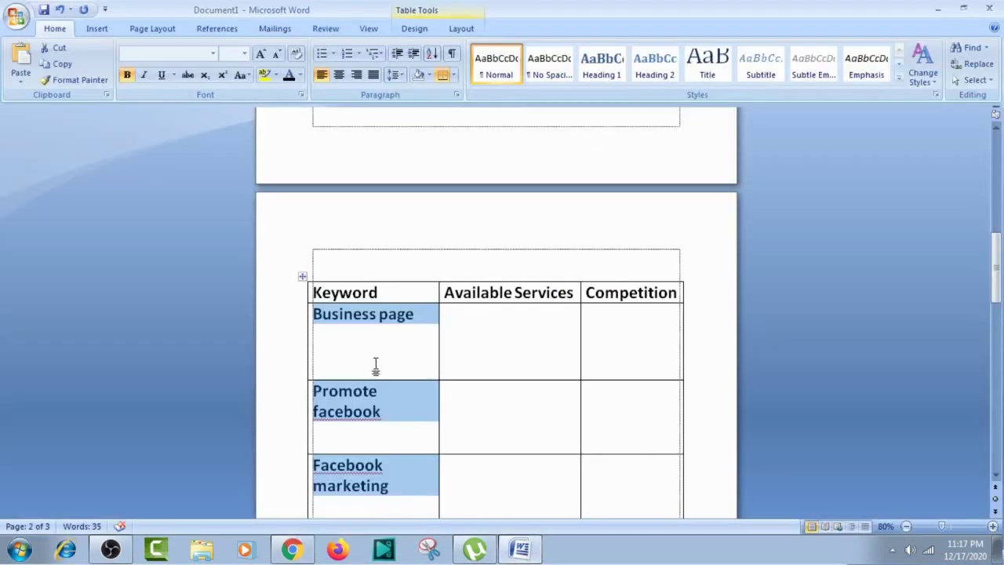
pyautogui.moveTo(1000, 253); pyautogui.dragTo(995, 300)
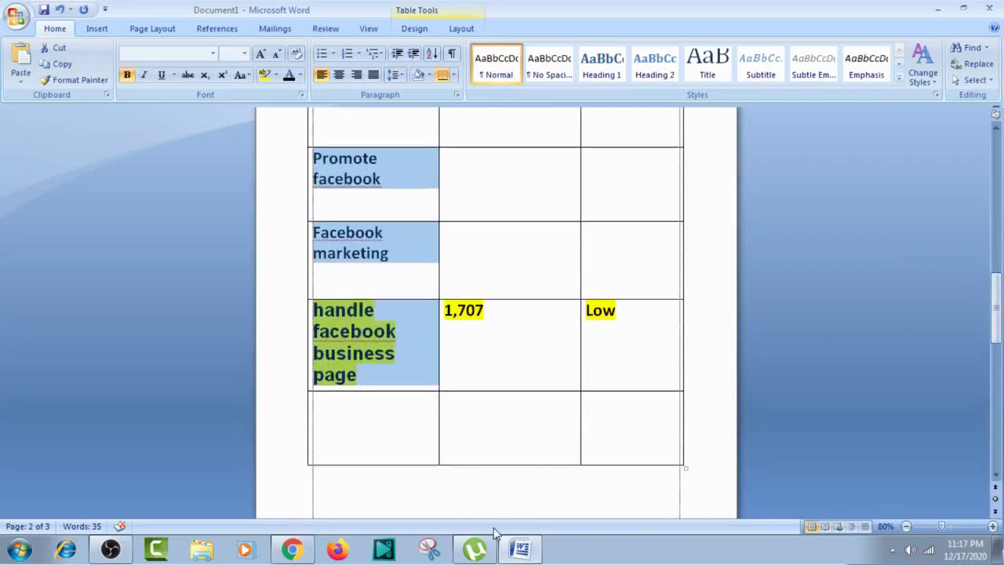
pyautogui.click(520, 549)
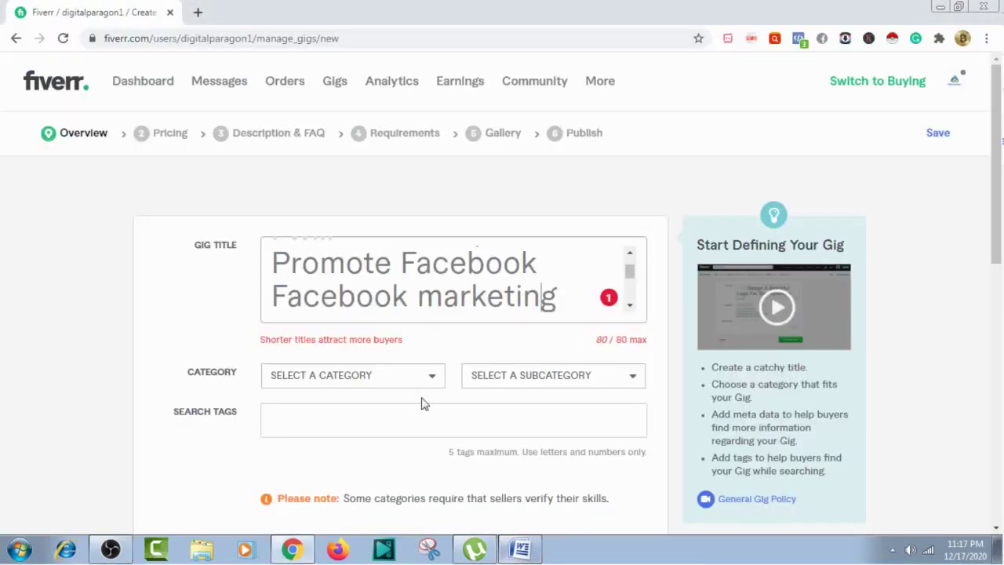
pyautogui.moveTo(628, 274)
pyautogui.mouseDown()
pyautogui.moveTo(632, 292)
pyautogui.moveTo(630, 281)
pyautogui.mouseUp()
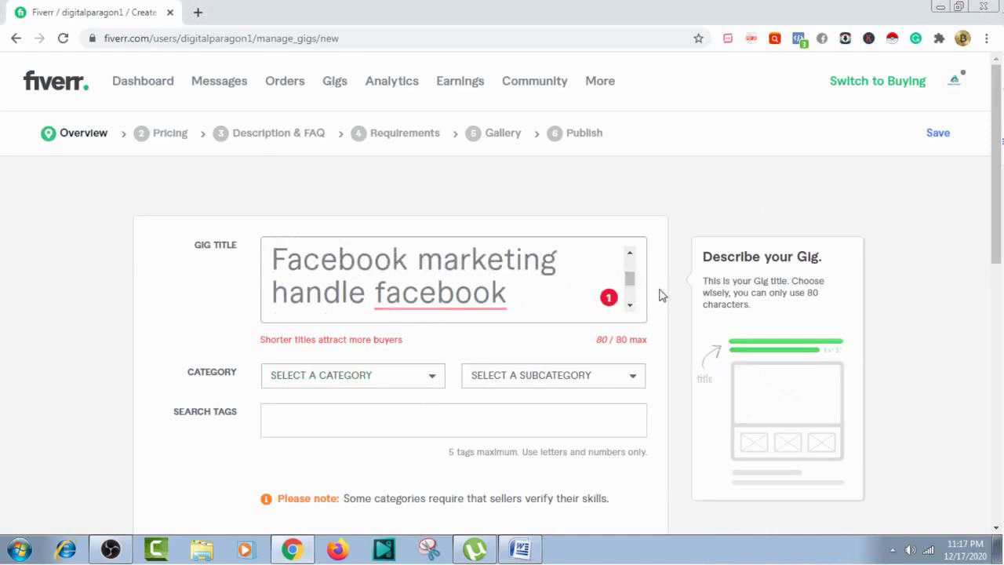
pyautogui.moveTo(630, 279)
pyautogui.mouseDown()
pyautogui.moveTo(631, 292)
pyautogui.moveTo(631, 281)
pyautogui.mouseUp()
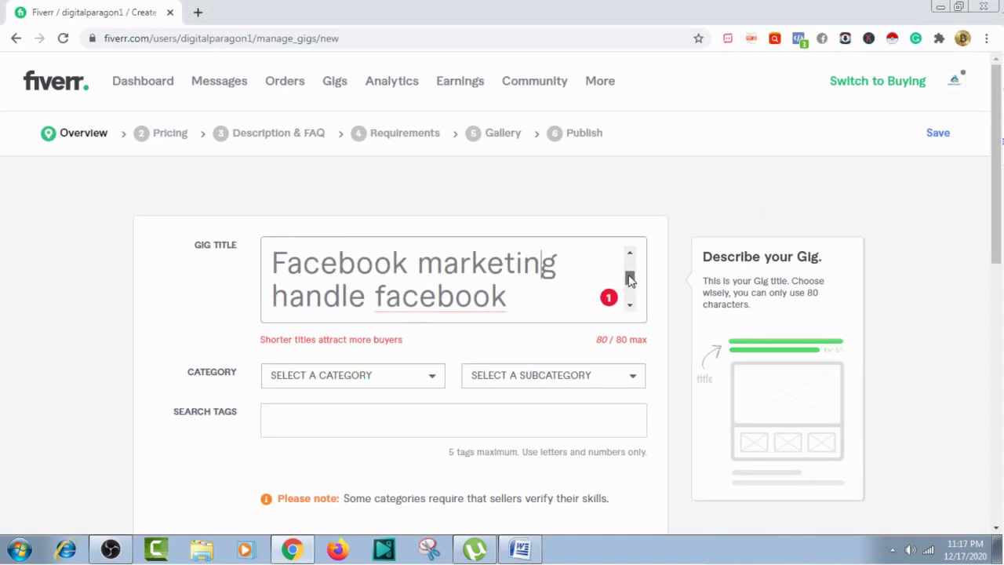
pyautogui.moveTo(631, 280); pyautogui.dragTo(630, 233)
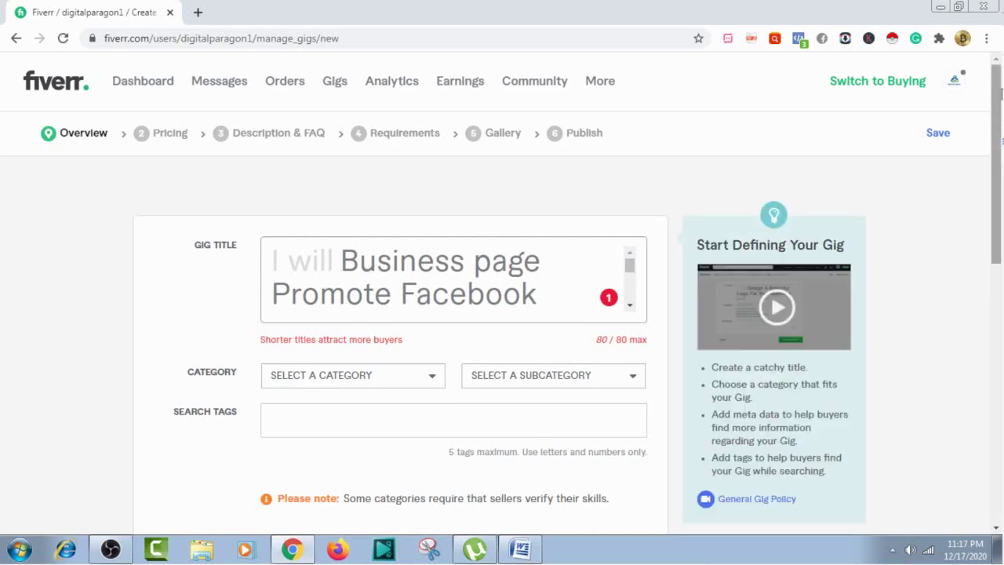
# Try to save the new gig's Overview section and continue with the category and search tags left empty.
pyautogui.moveTo(998, 91); pyautogui.dragTo(999, 161)
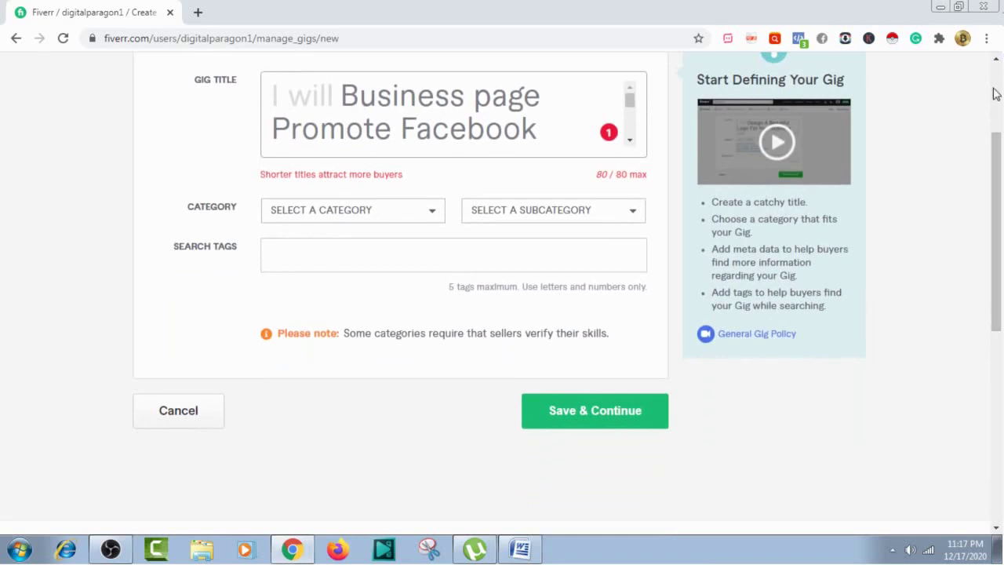
pyautogui.click(547, 415)
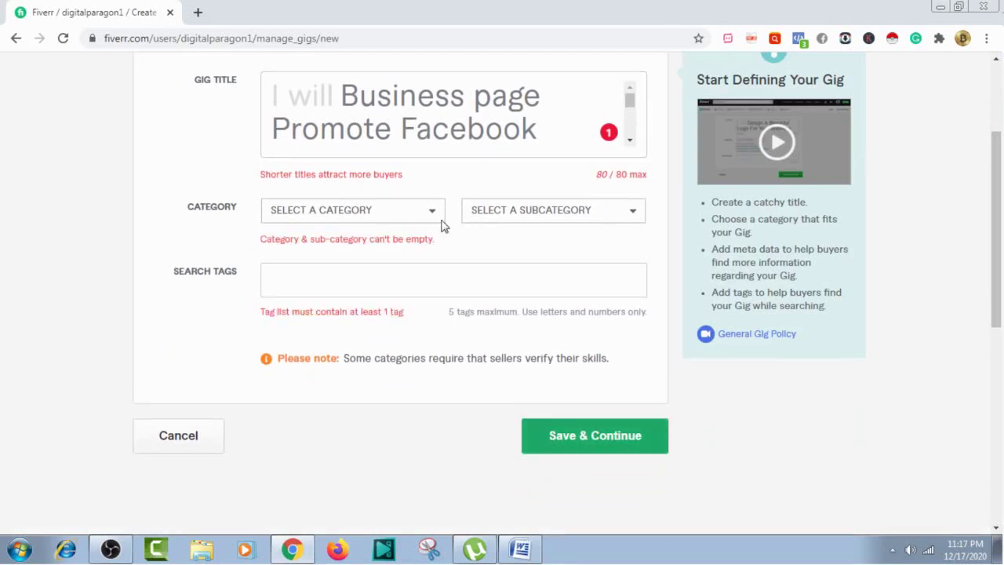
pyautogui.scroll(1, 464, 204)
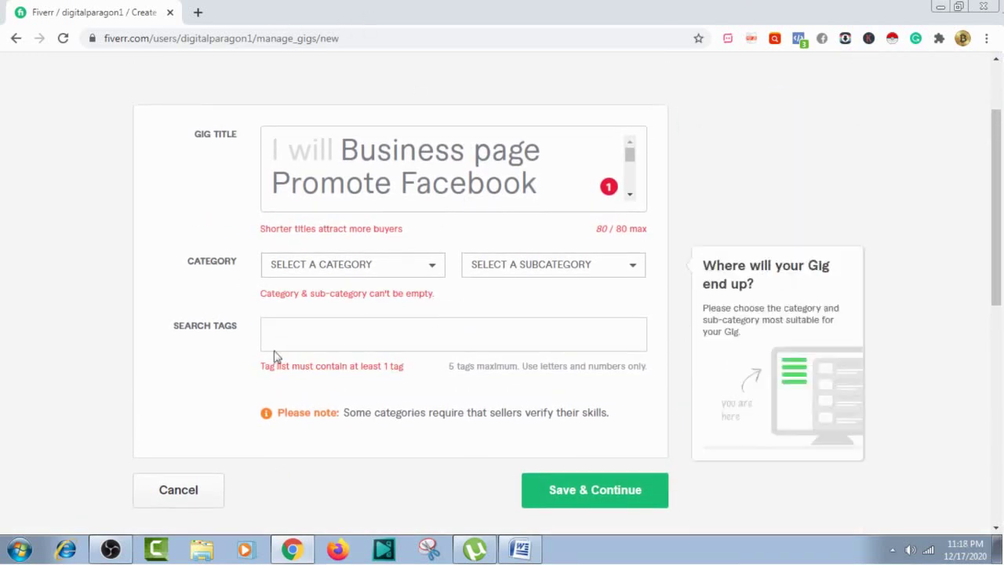
pyautogui.scroll(2, 707, 117)
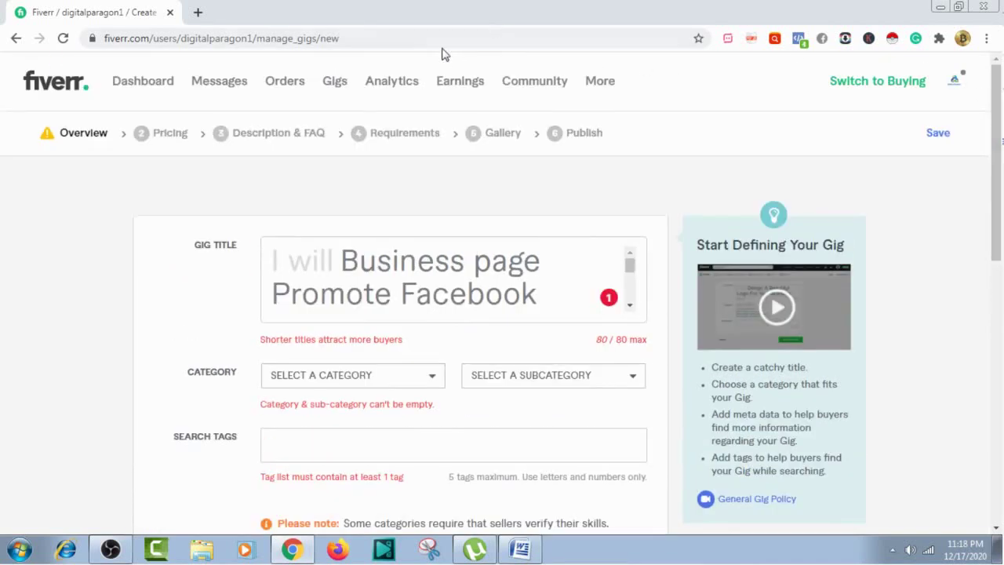
# Delete "Business page" and "Promote Facebook" from the gig title.
pyautogui.click(421, 38)
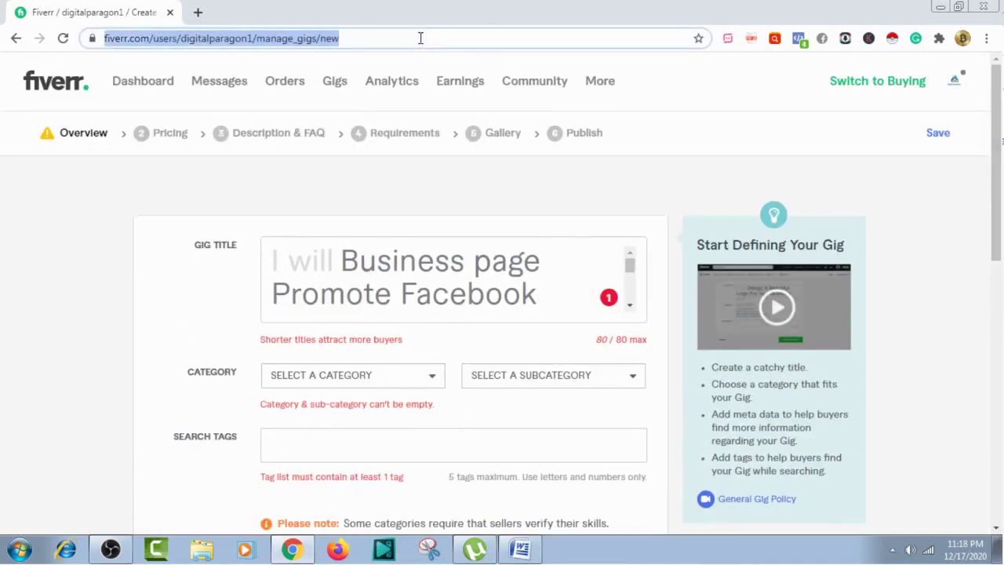
pyautogui.click(421, 38)
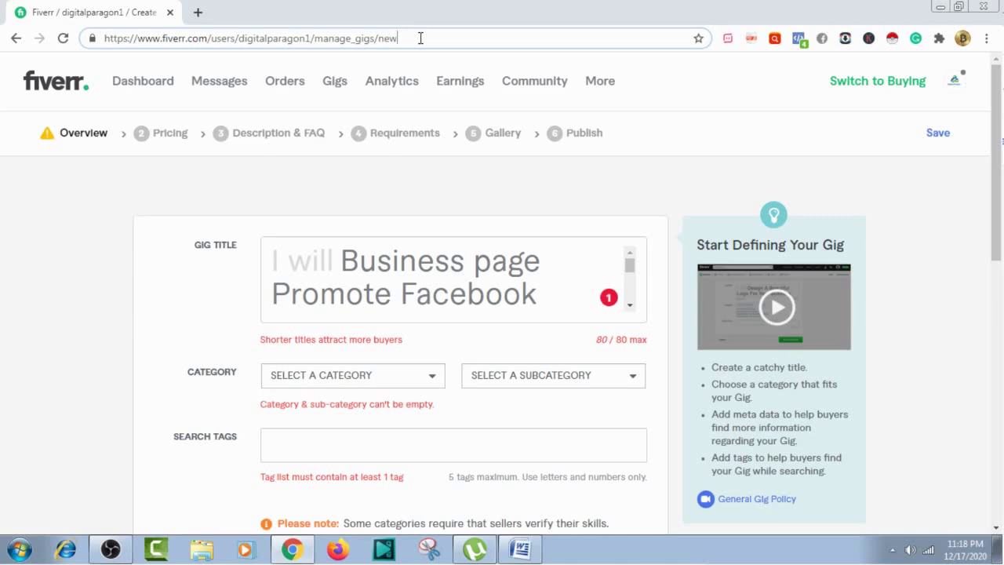
pyautogui.click(342, 254)
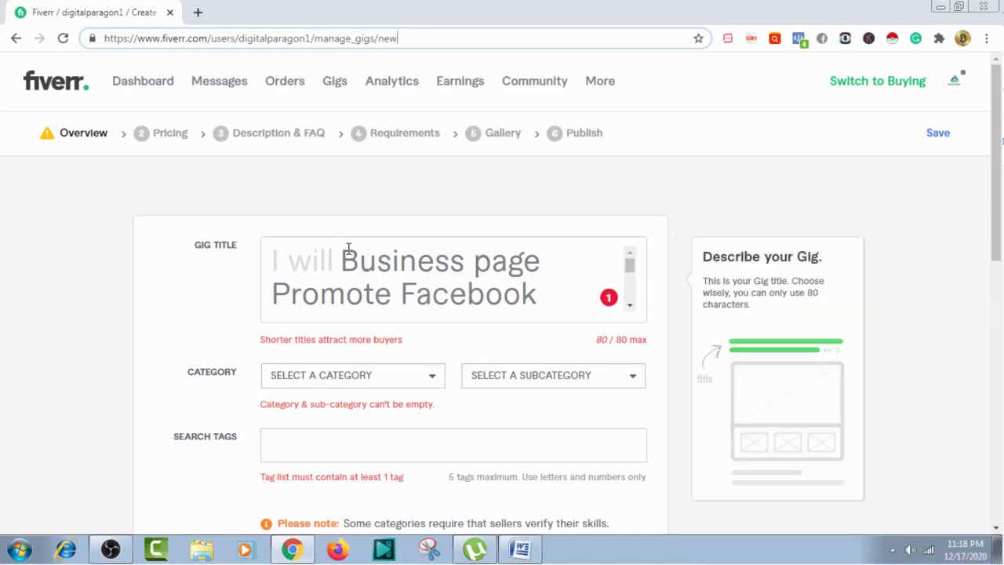
pyautogui.moveTo(346, 251); pyautogui.dragTo(549, 293)
pyautogui.press('BackSpace')
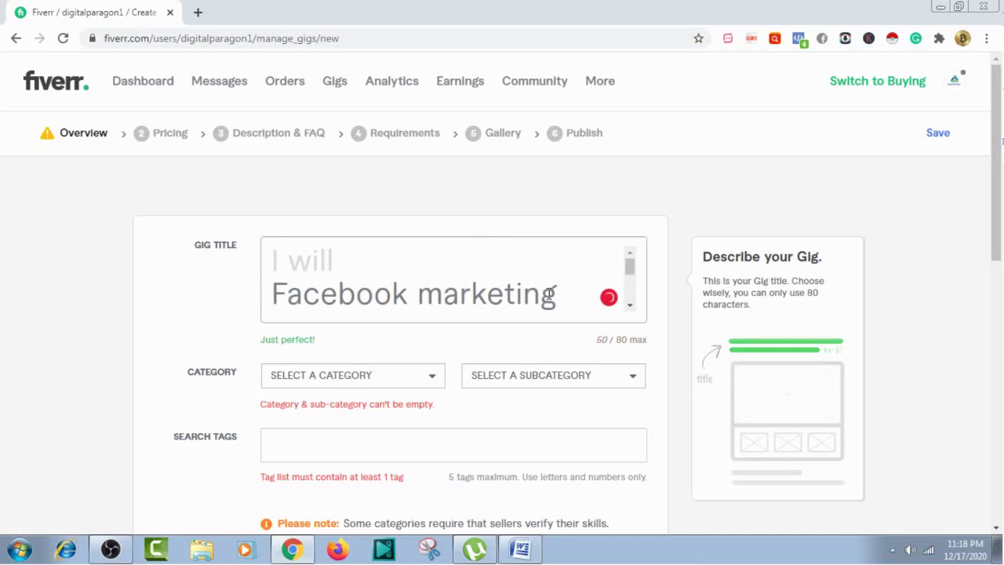
# Remove "Facebook marketing" from the gig title, keeping "handle facebook business page".
pyautogui.press('Down')
pyautogui.press('Down')
pyautogui.press('Down')
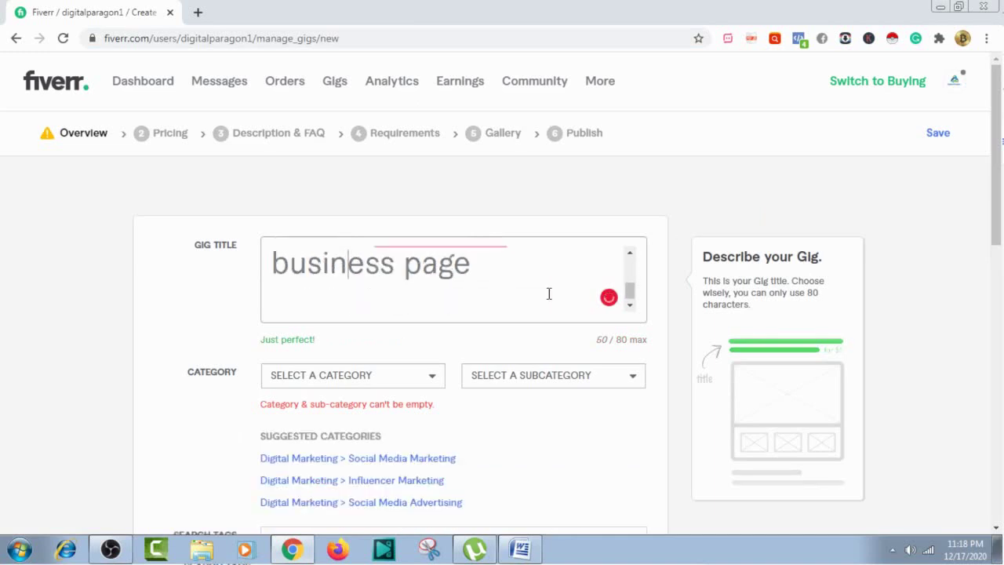
pyautogui.press('Up')
pyautogui.press('Up')
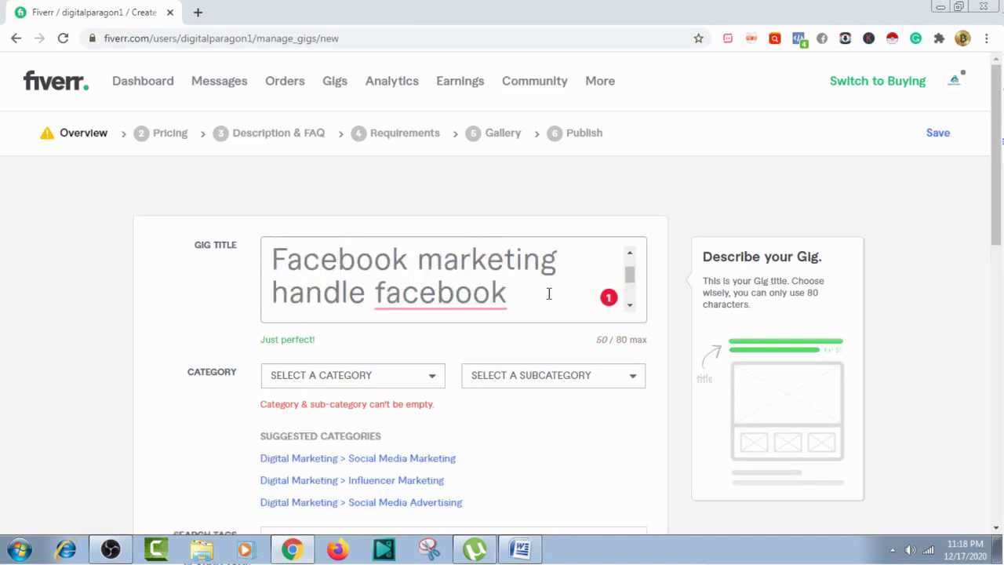
pyautogui.press('Right')
pyautogui.press('Right')
pyautogui.press('Right')
pyautogui.press('Right')
pyautogui.press('Right')
pyautogui.press('Right')
pyautogui.press('Right')
pyautogui.press('Right')
pyautogui.press('Right')
pyautogui.press('Right')
pyautogui.press('Right')
pyautogui.press('Right')
pyautogui.press('Right')
pyautogui.press('Right')
pyautogui.press('Right')
pyautogui.press('Right')
pyautogui.press('Right')
pyautogui.press('Left')
pyautogui.press('Left')
pyautogui.press('Left')
pyautogui.press('Left')
pyautogui.press('BackSpace')
pyautogui.press('BackSpace')
pyautogui.press('BackSpace')
pyautogui.press('BackSpace')
pyautogui.press('BackSpace')
pyautogui.press('BackSpace')
pyautogui.press('BackSpace')
pyautogui.press('BackSpace')
pyautogui.press('BackSpace')
pyautogui.press('BackSpace')
pyautogui.press('BackSpace')
pyautogui.press('BackSpace')
pyautogui.press('BackSpace')
pyautogui.press('BackSpace')
pyautogui.press('BackSpace')
pyautogui.press('BackSpace')
pyautogui.press('BackSpace')
pyautogui.press('BackSpace')
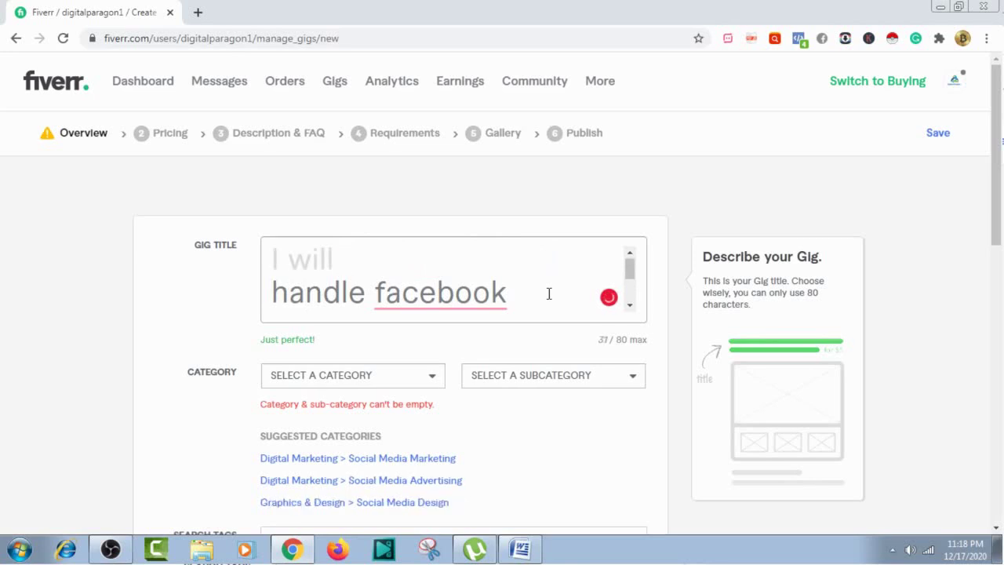
# Remove the line break before "handle facebook business page" so the gig title directly follows "I will".
pyautogui.press('Down')
pyautogui.press('Left')
pyautogui.press('Left')
pyautogui.press('Left')
pyautogui.press('Left')
pyautogui.press('Left')
pyautogui.press('Down')
pyautogui.press('Left')
pyautogui.press('Left')
pyautogui.press('Left')
pyautogui.press('Left')
pyautogui.press('BackSpace')
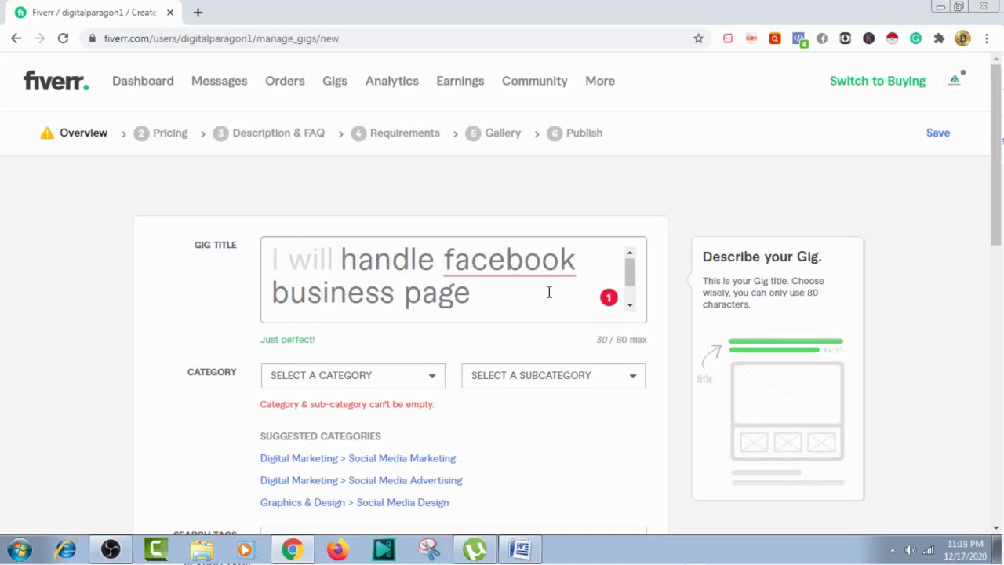
# Review the shortened gig title against the keyword table in Word and check the search tags area of the Fiverr gig form.
pyautogui.click(485, 259)
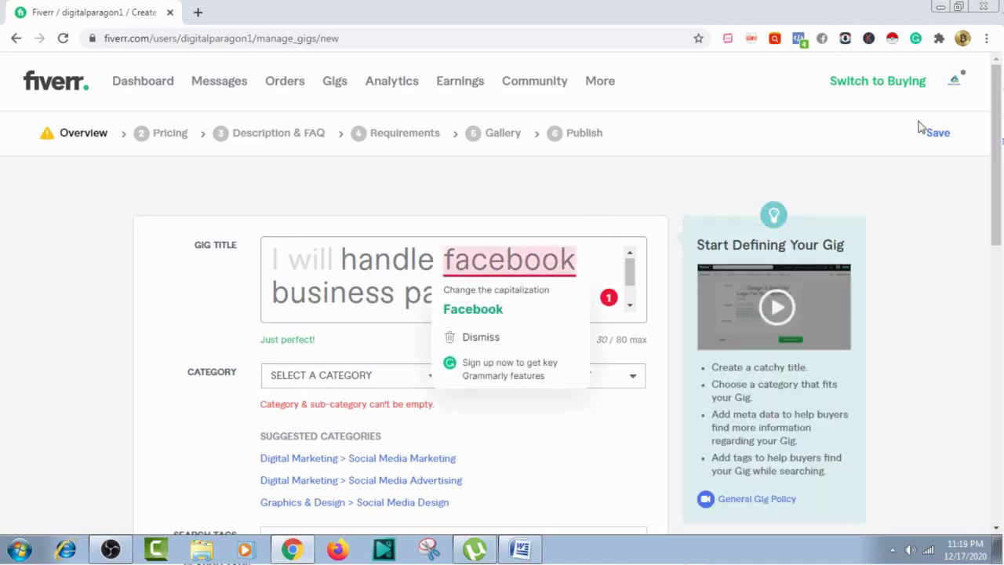
pyautogui.scroll(-3, 1000, 182)
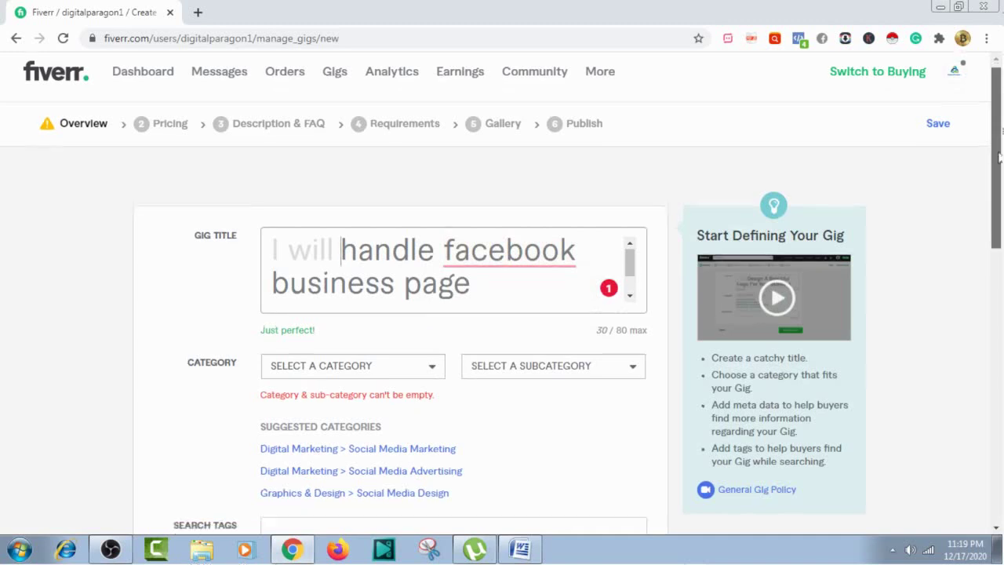
pyautogui.moveTo(999, 247); pyautogui.dragTo(998, 179)
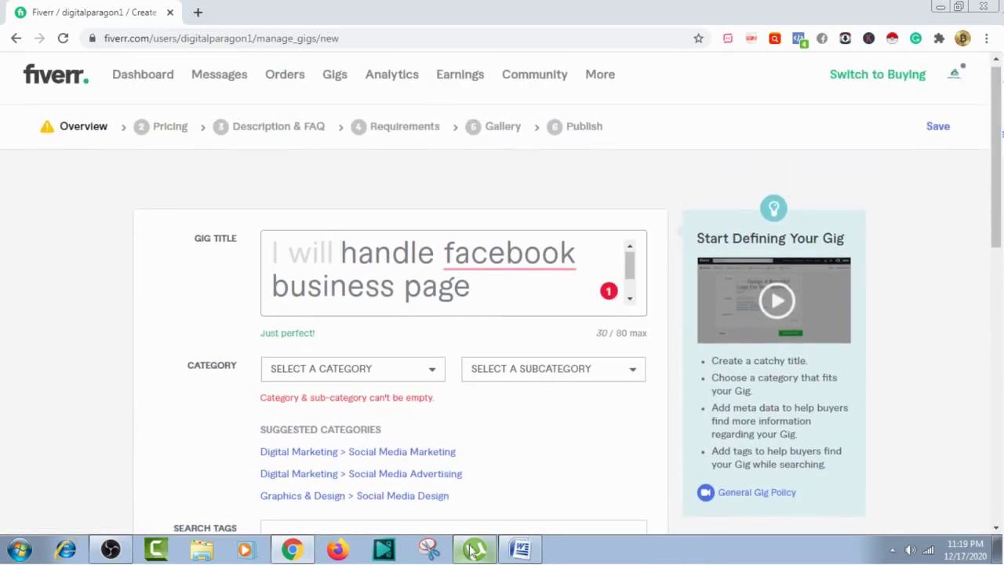
pyautogui.click(530, 557)
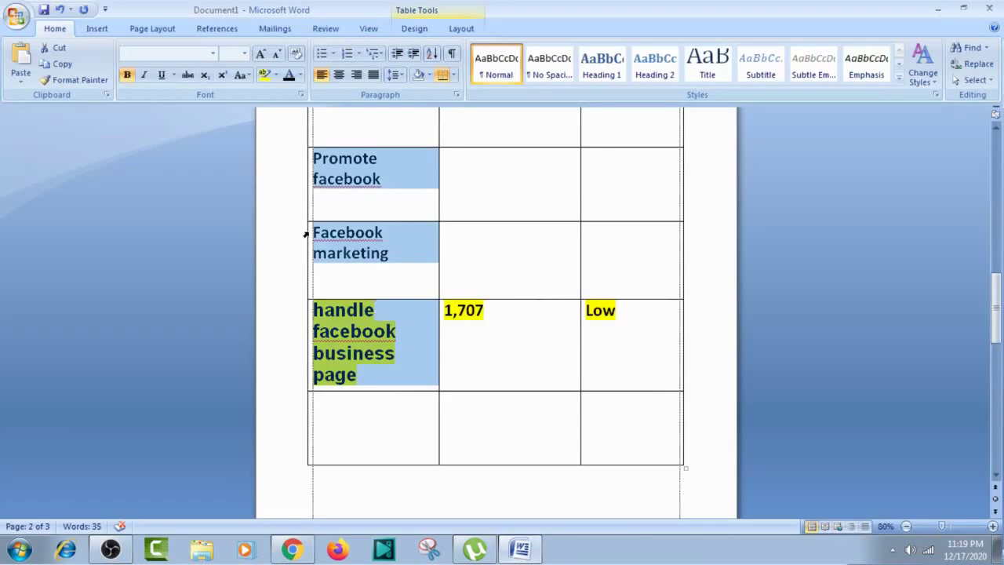
pyautogui.click(346, 231)
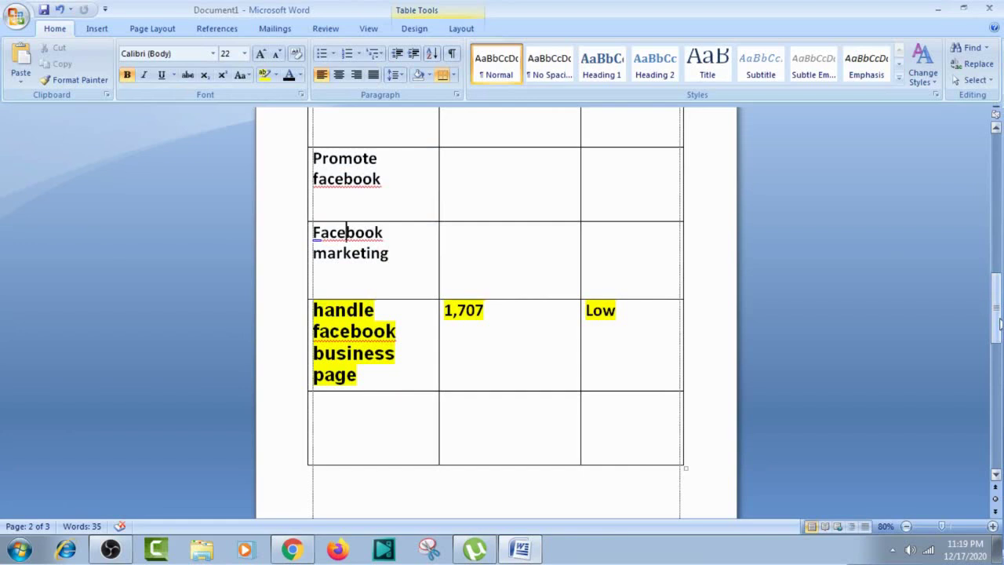
pyautogui.moveTo(996, 314); pyautogui.dragTo(996, 286)
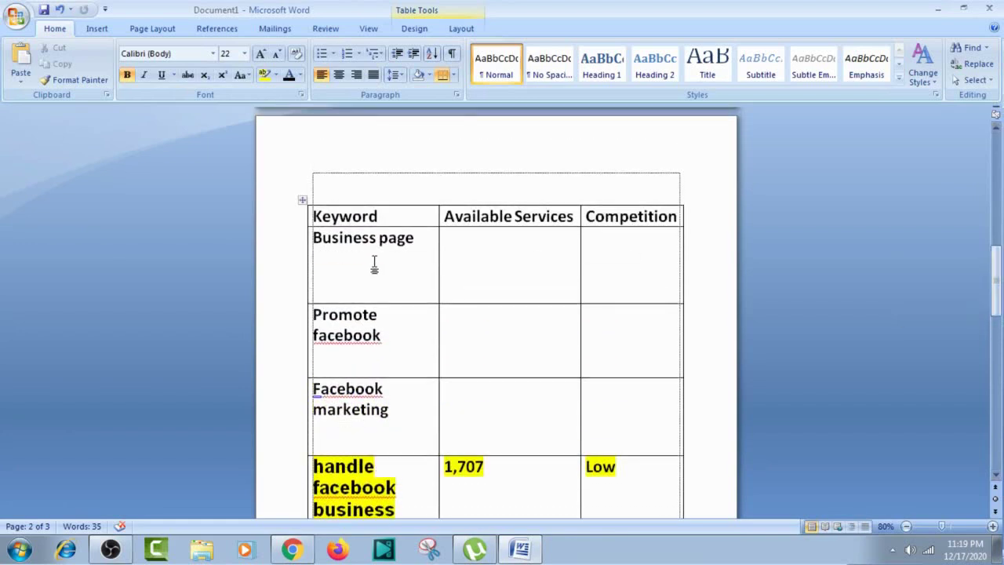
pyautogui.click(521, 550)
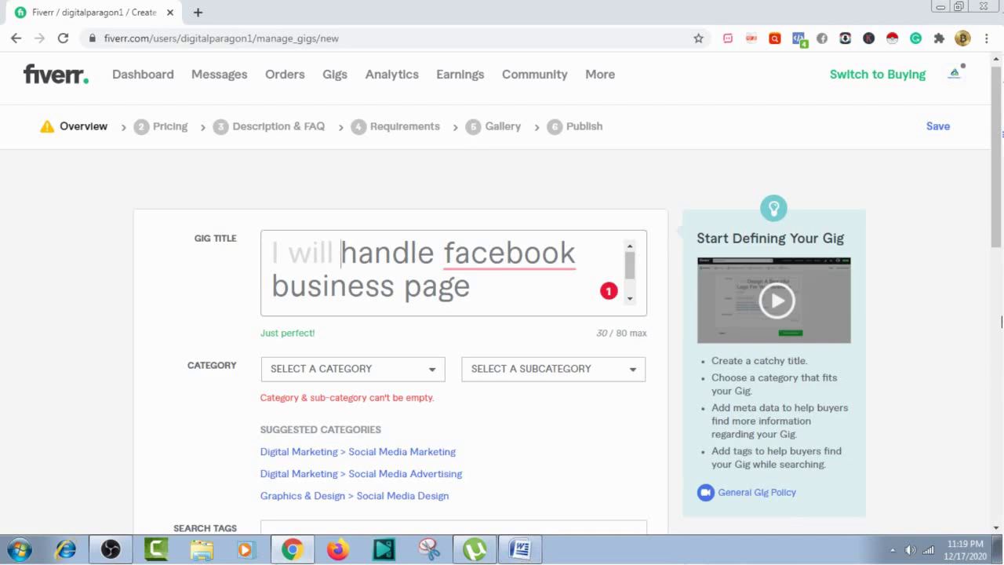
pyautogui.moveTo(1000, 184); pyautogui.dragTo(1000, 306)
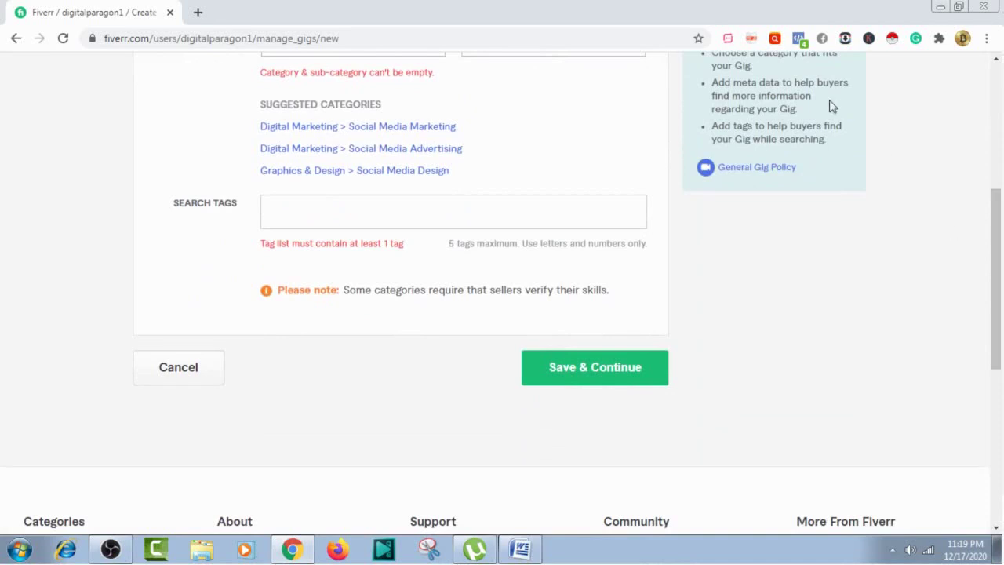
pyautogui.click(499, 38)
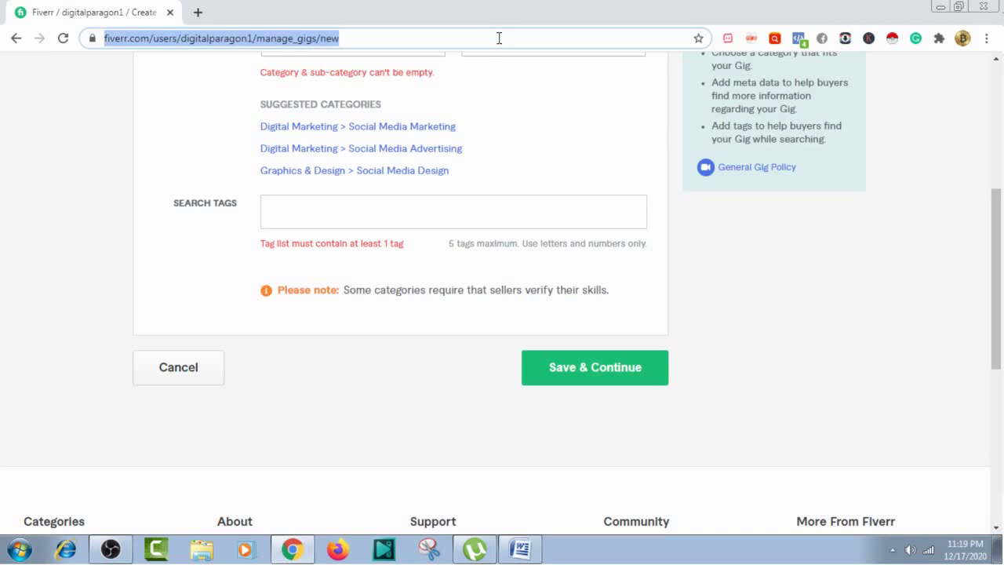
# Review the section outline on the first page in Word and the social media marketing gig's image in Chrome.
pyautogui.click(527, 550)
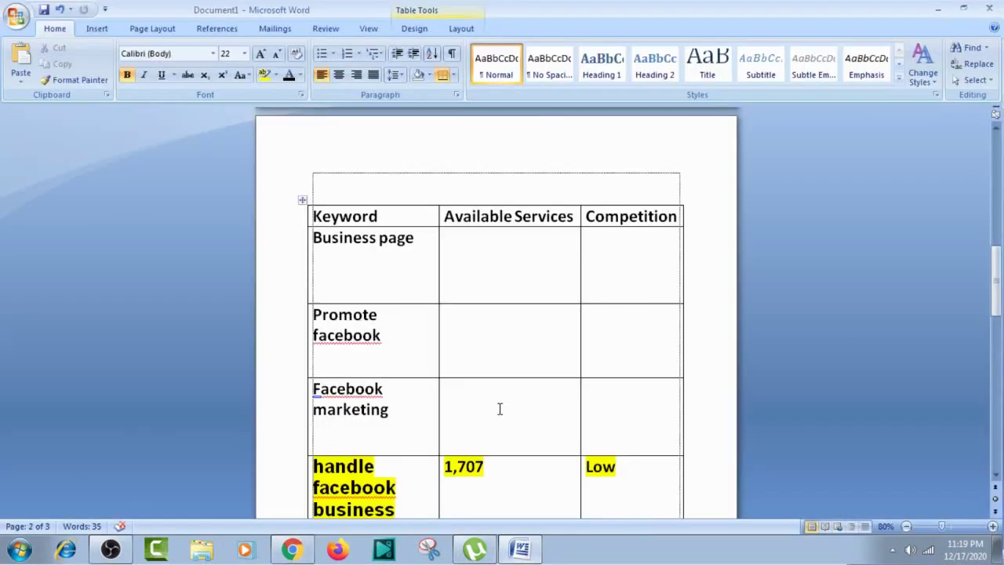
pyautogui.moveTo(998, 287); pyautogui.dragTo(1001, 145)
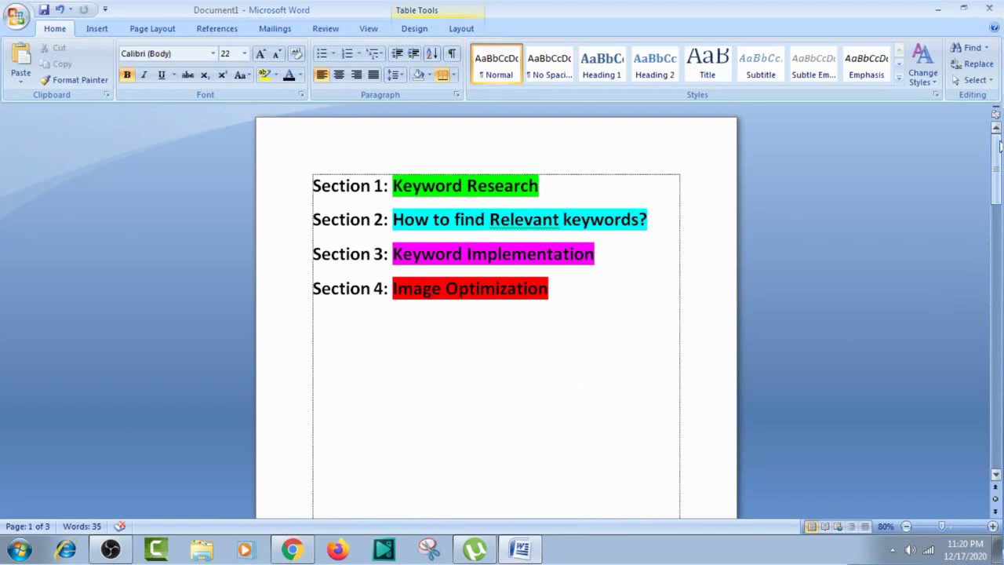
pyautogui.moveTo(1000, 145); pyautogui.dragTo(998, 318)
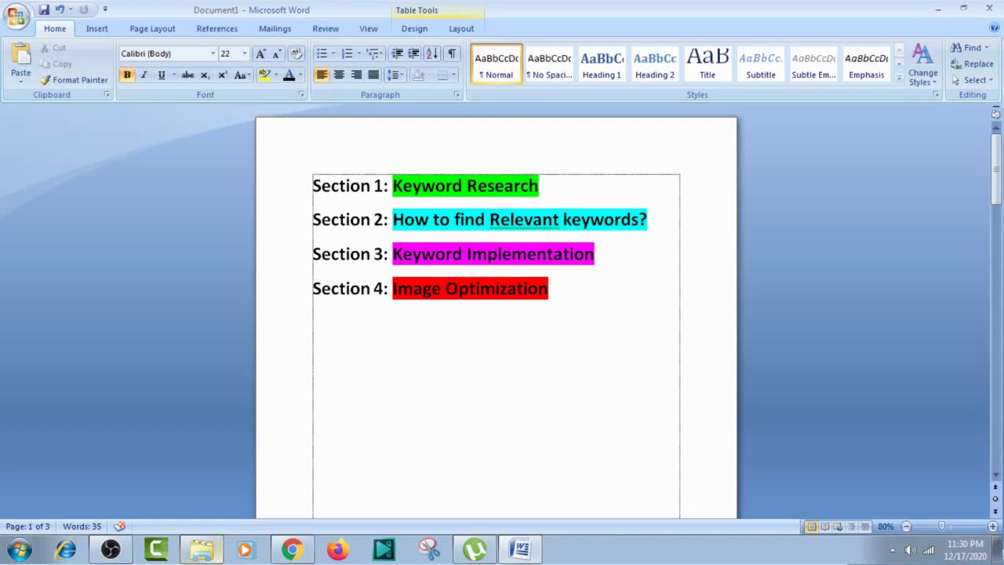
pyautogui.click(292, 552)
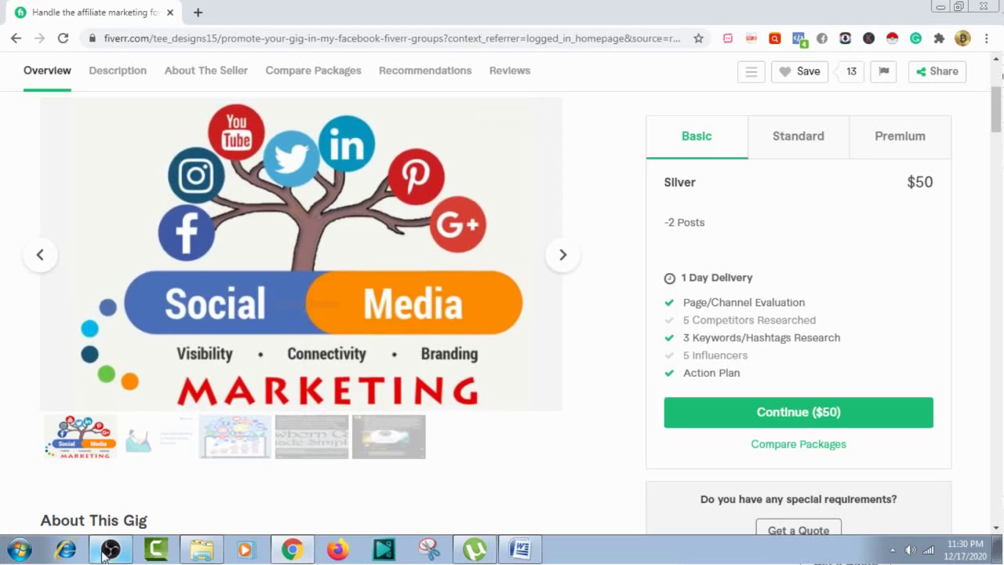
pyautogui.click(201, 551)
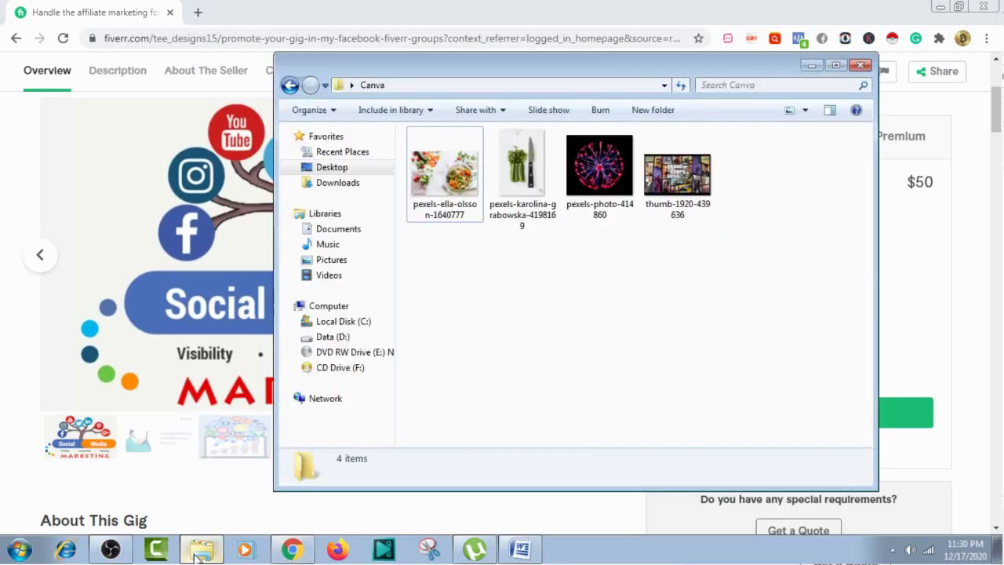
pyautogui.click(441, 188)
pyautogui.press('Right')
pyautogui.press('Right')
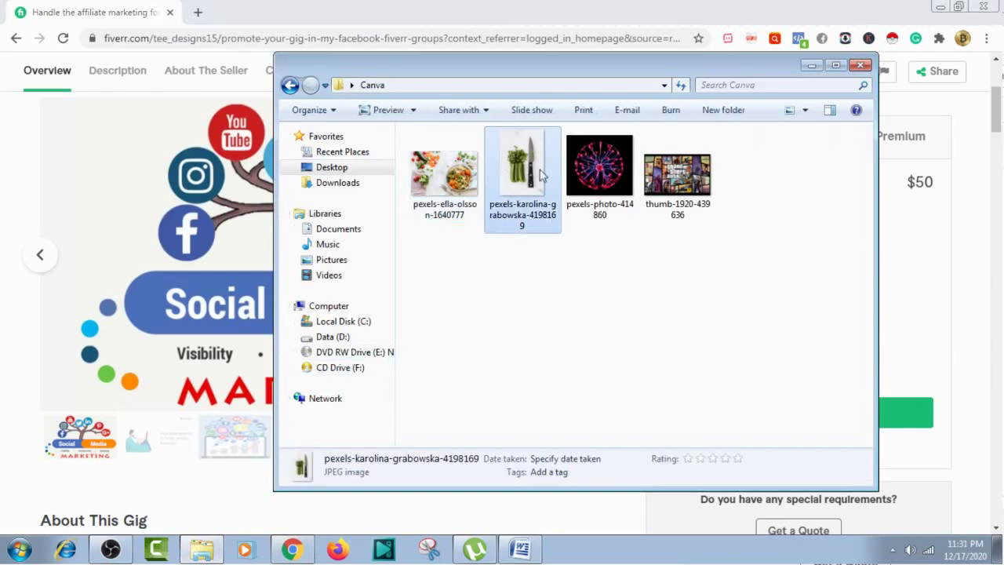
pyautogui.click(451, 188)
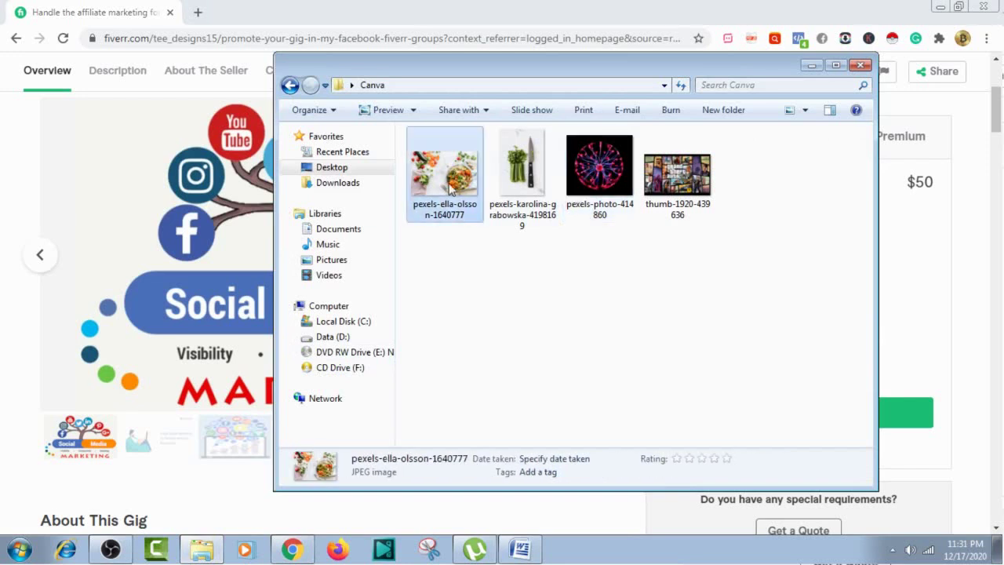
pyautogui.rightClick(450, 188)
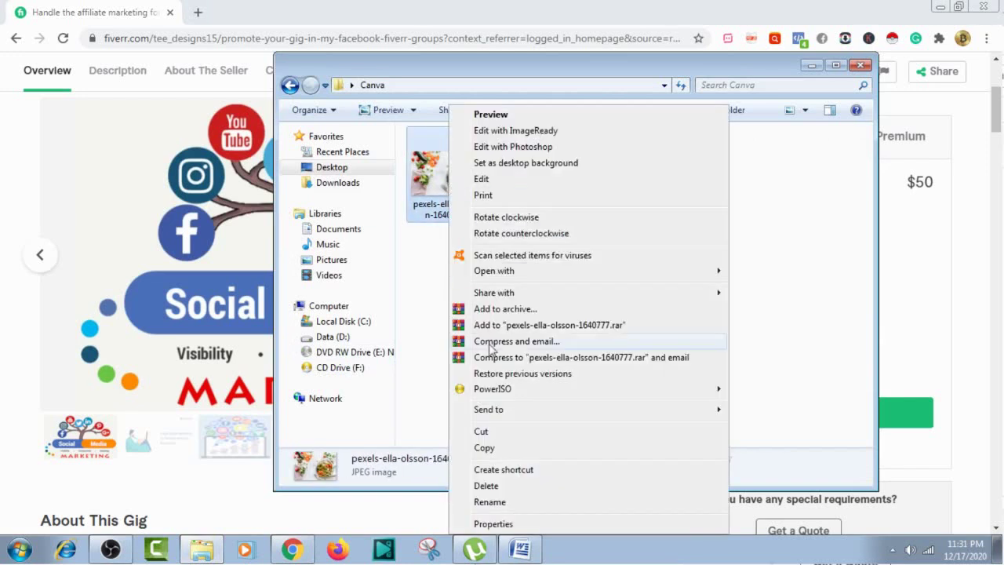
pyautogui.click(490, 502)
pyautogui.click(474, 384)
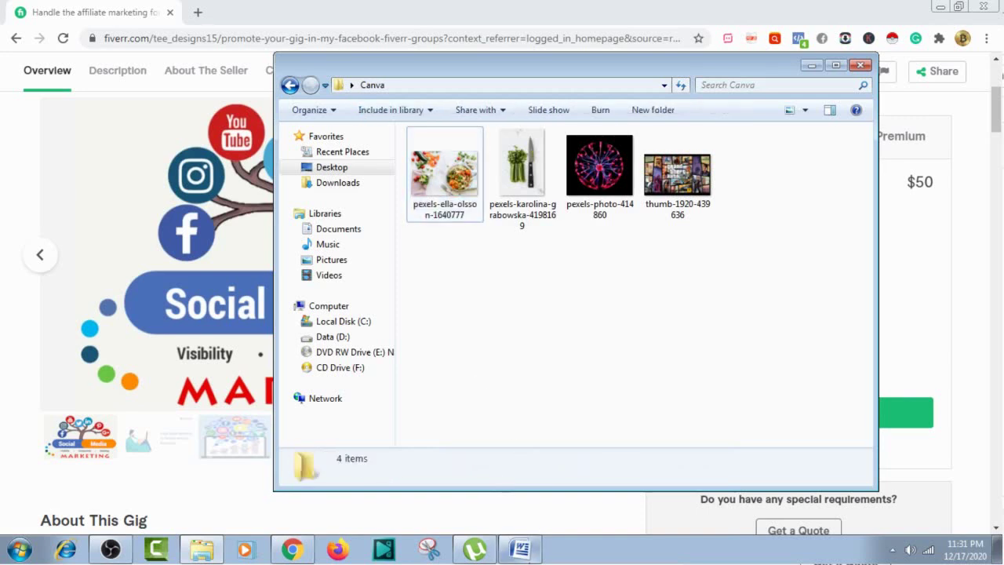
# Copy the keywords from "Business page" to "handle facebook business page" in the Word table.
pyautogui.click(519, 549)
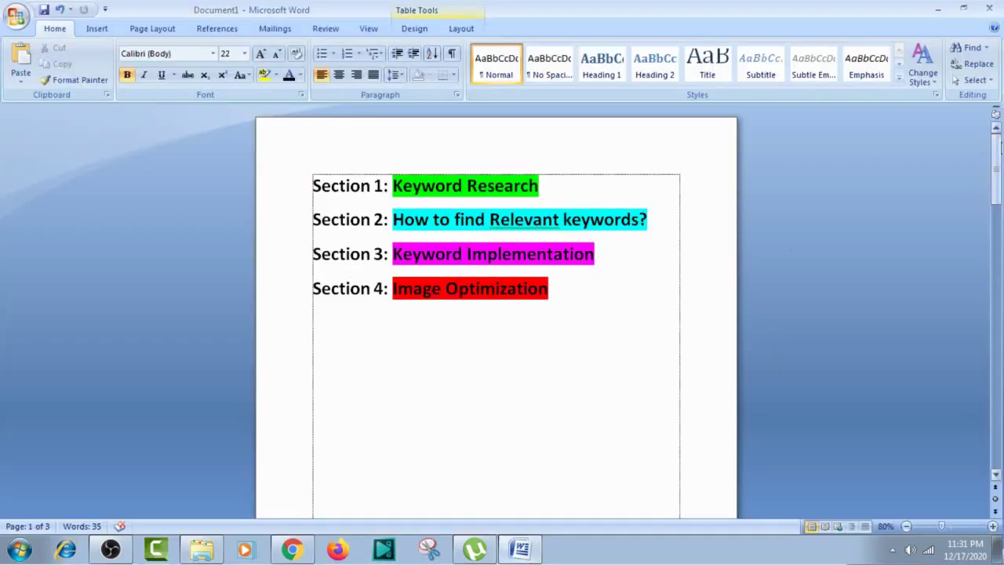
pyautogui.click(1000, 145)
pyautogui.moveTo(1001, 145); pyautogui.dragTo(998, 283)
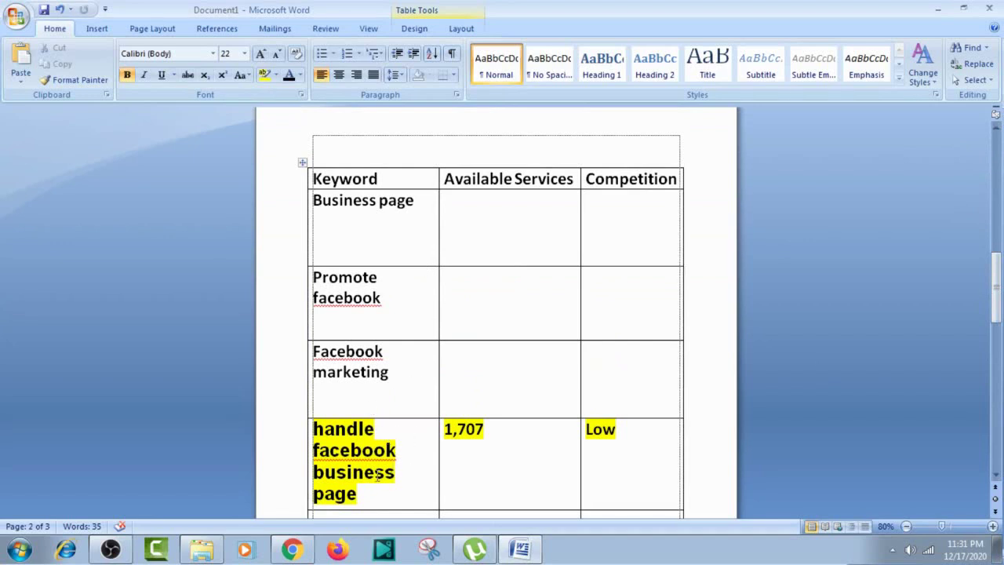
pyautogui.moveTo(373, 480); pyautogui.dragTo(332, 224)
pyautogui.hotkey('ctrl', 'c')
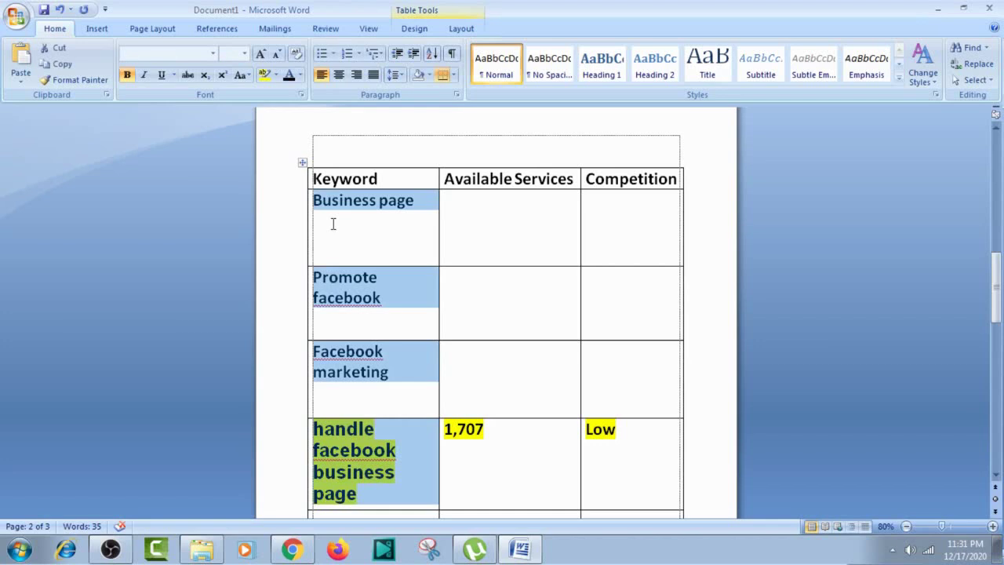
# Try to rename the salad bowl image in the Canva folder with the copied keywords, and close the folder.
pyautogui.click(191, 552)
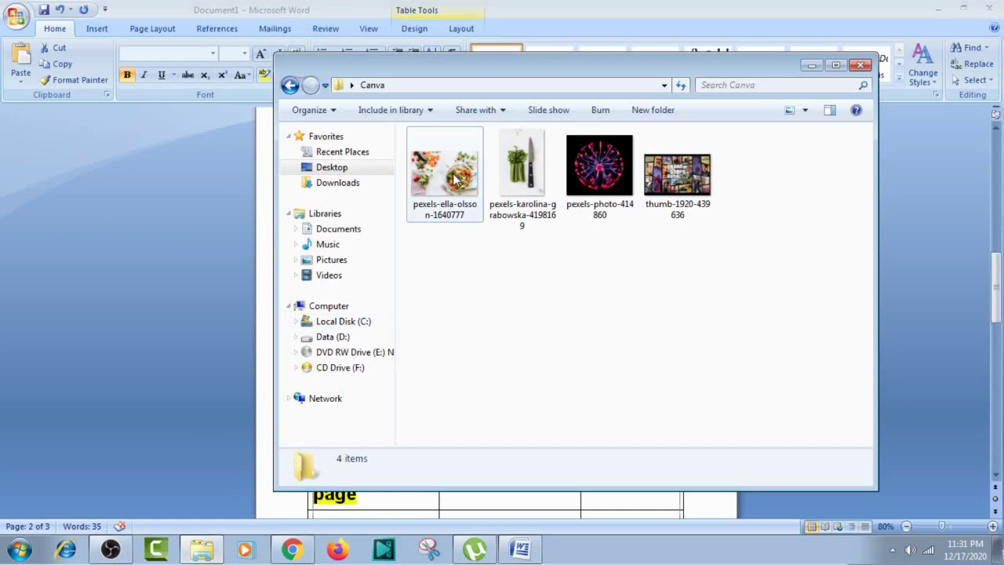
pyautogui.click(455, 179)
pyautogui.rightClick(455, 179)
pyautogui.click(510, 500)
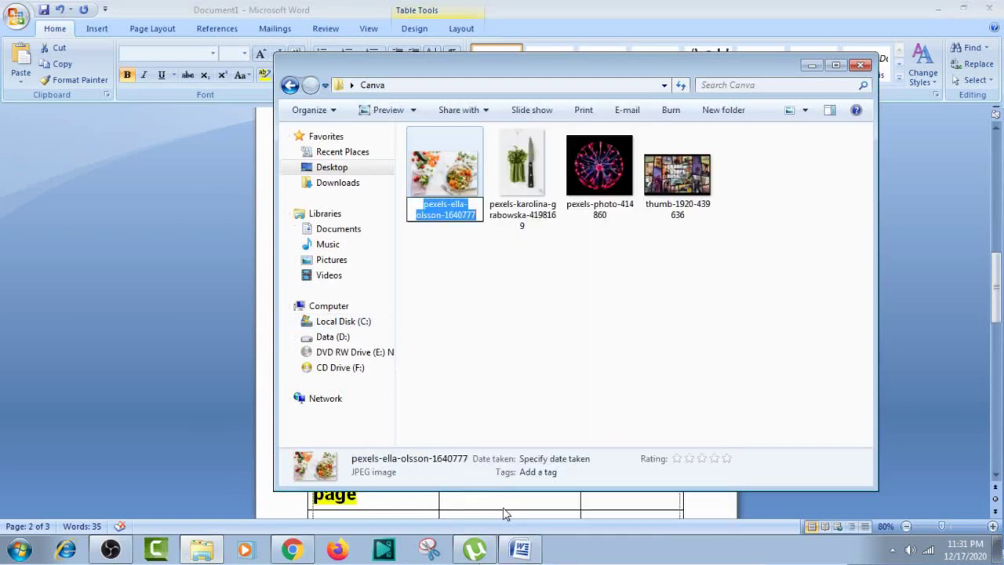
pyautogui.press('BackSpace')
pyautogui.hotkey('ctrl', 'v')
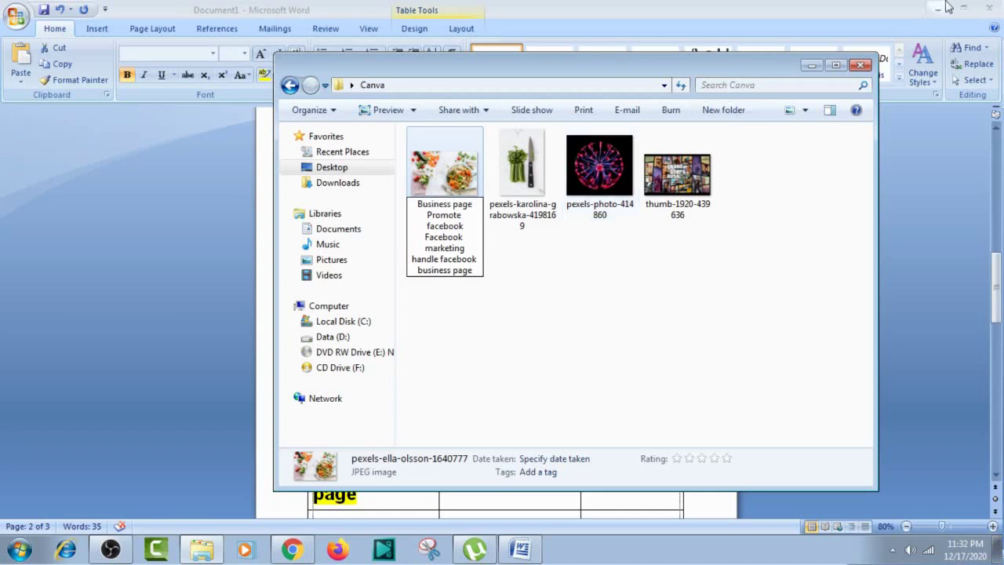
pyautogui.click(860, 66)
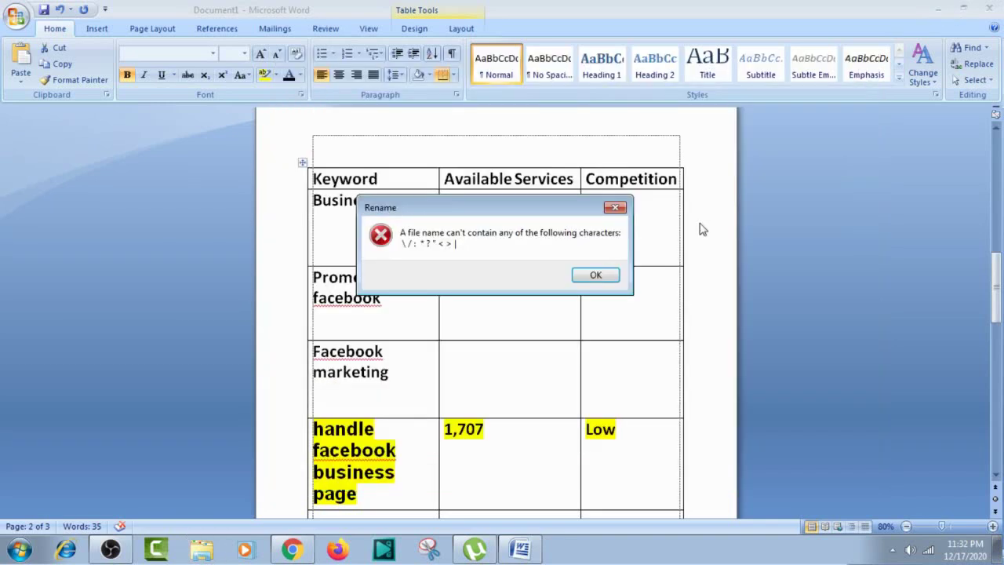
pyautogui.click(595, 275)
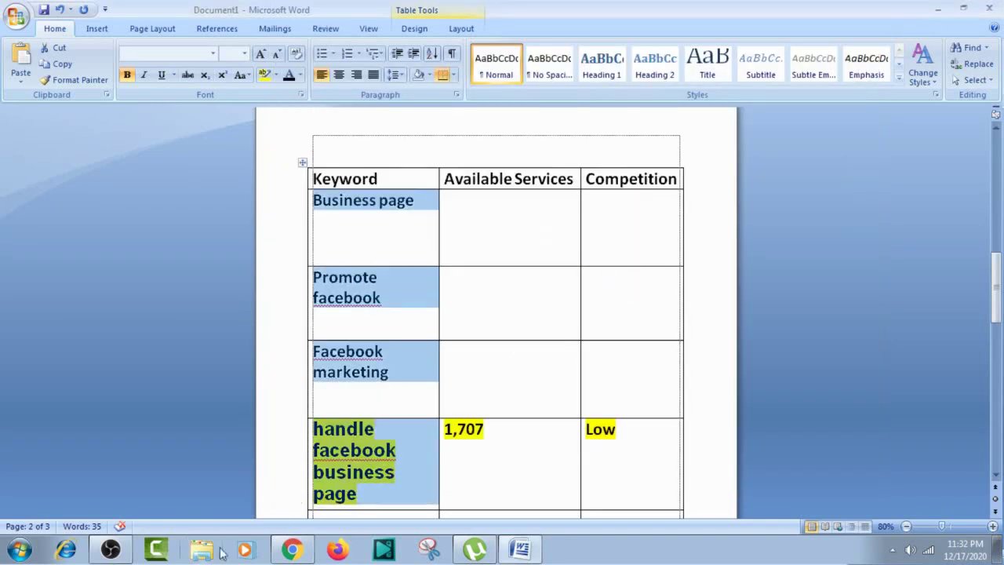
# Review the affiliate marketing gig's image and title in Chrome, and clear the keyword selection in the Word table.
pyautogui.click(300, 555)
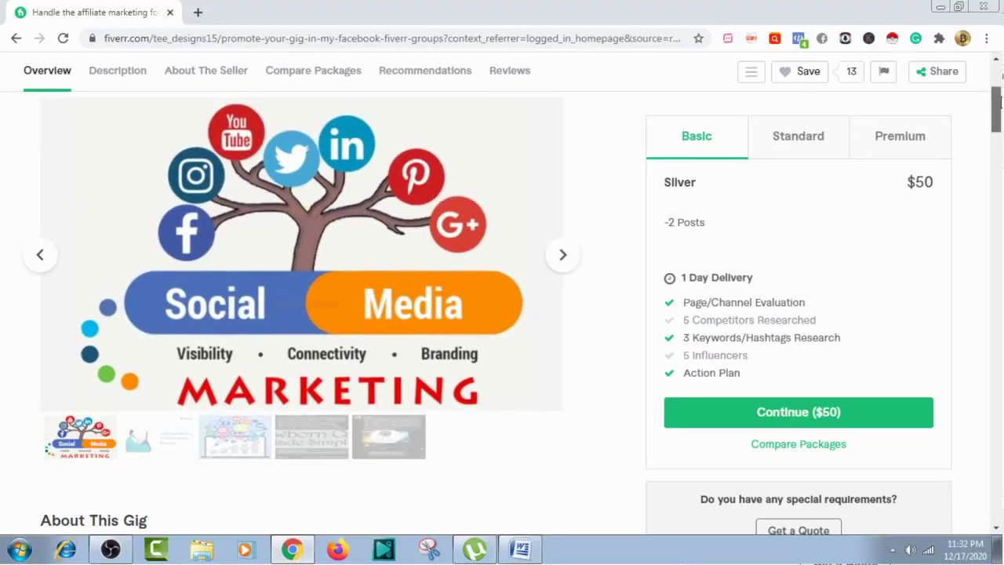
pyautogui.moveTo(998, 102); pyautogui.dragTo(998, 79)
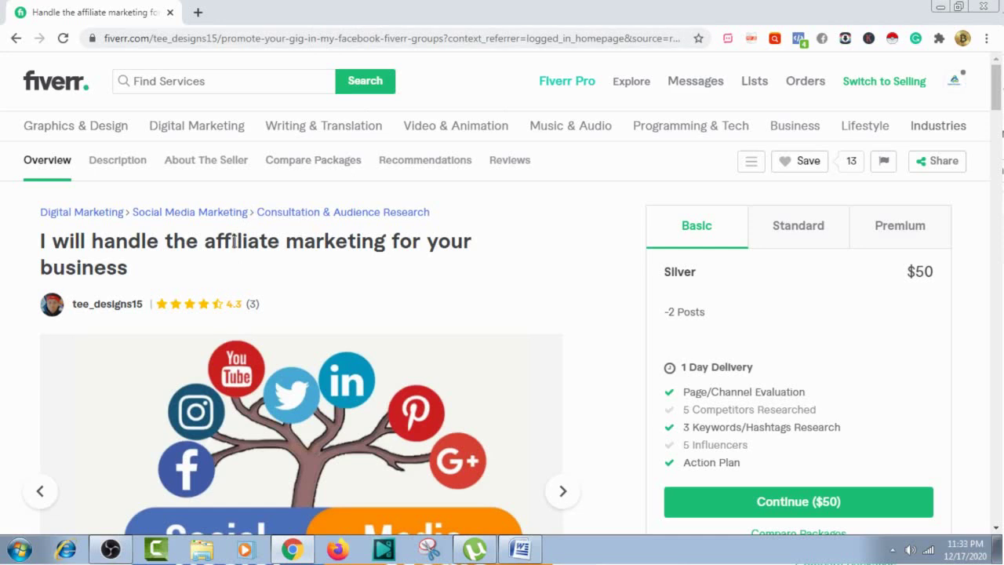
pyautogui.click(521, 549)
pyautogui.click(373, 481)
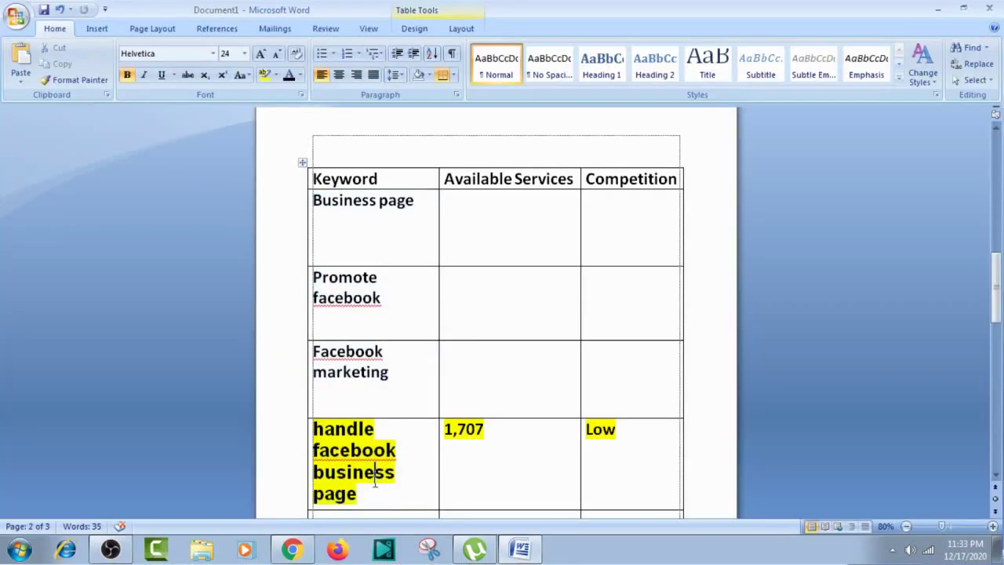
# Examine the gig's About This Gig description and image gallery on the Fiverr page in Chrome.
pyautogui.click(289, 550)
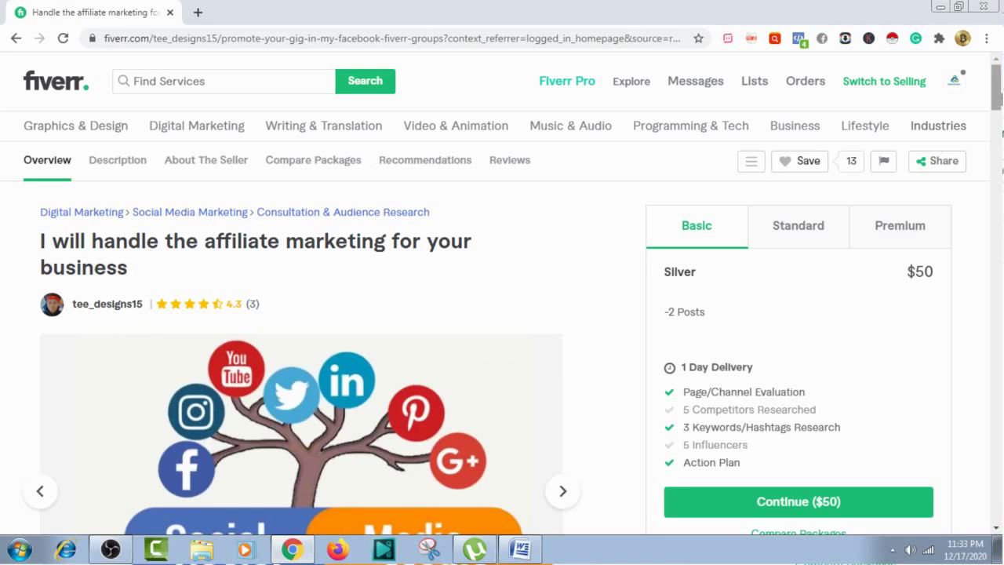
pyautogui.moveTo(999, 82); pyautogui.dragTo(1000, 138)
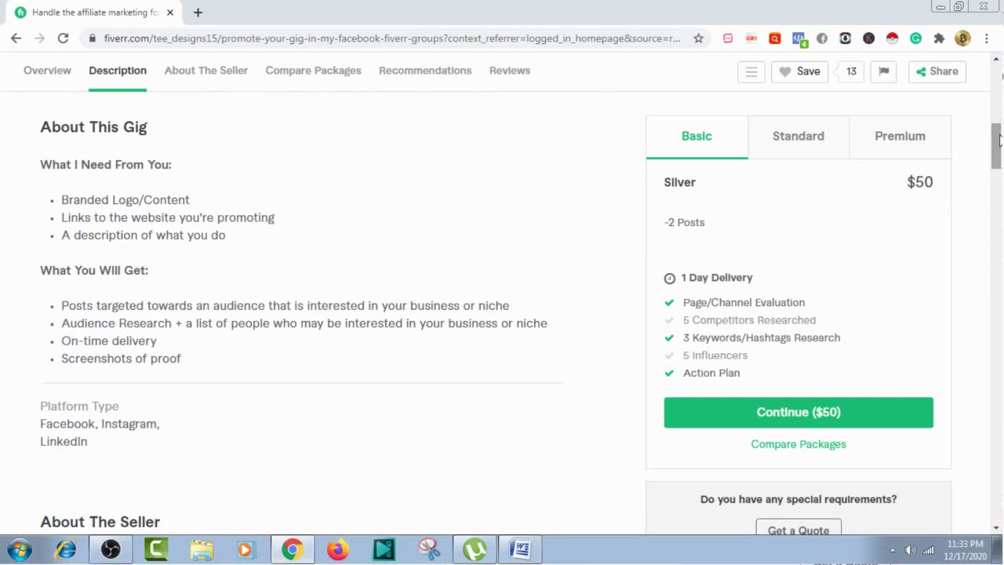
pyautogui.moveTo(1000, 138); pyautogui.dragTo(1000, 98)
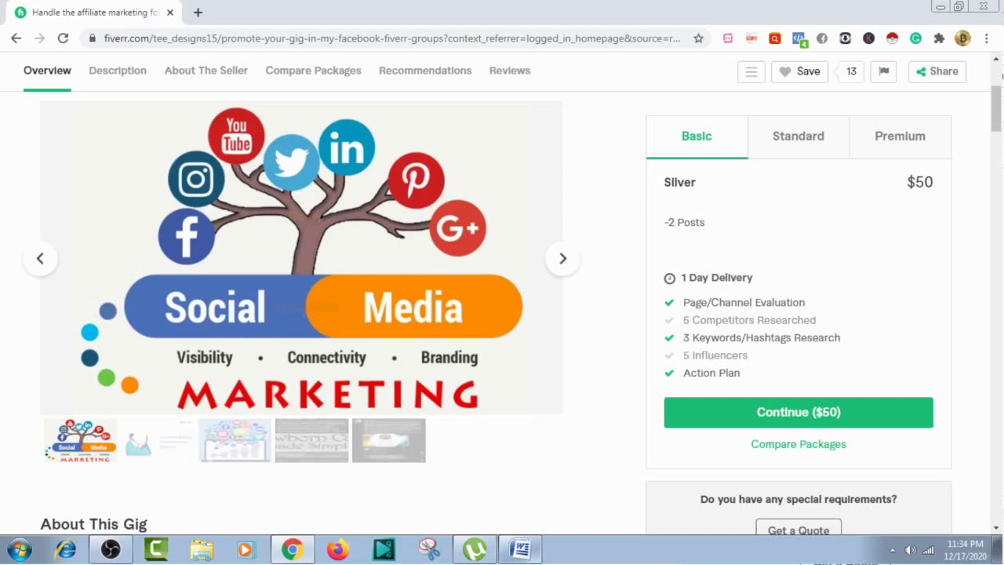
# Review the keyword table and the section outline on the first page in Word, and return to Chrome.
pyautogui.click(521, 552)
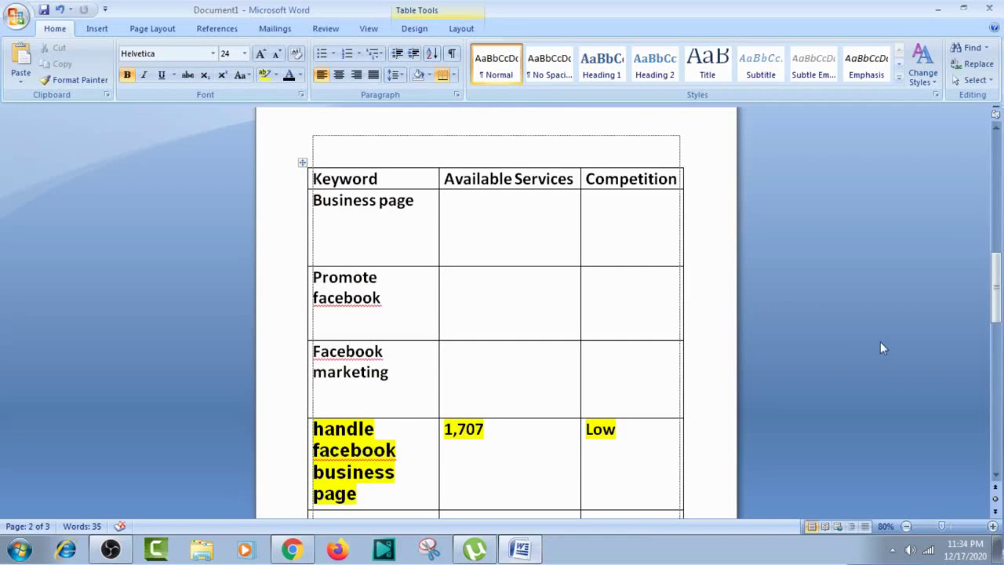
pyautogui.moveTo(997, 286); pyautogui.dragTo(995, 157)
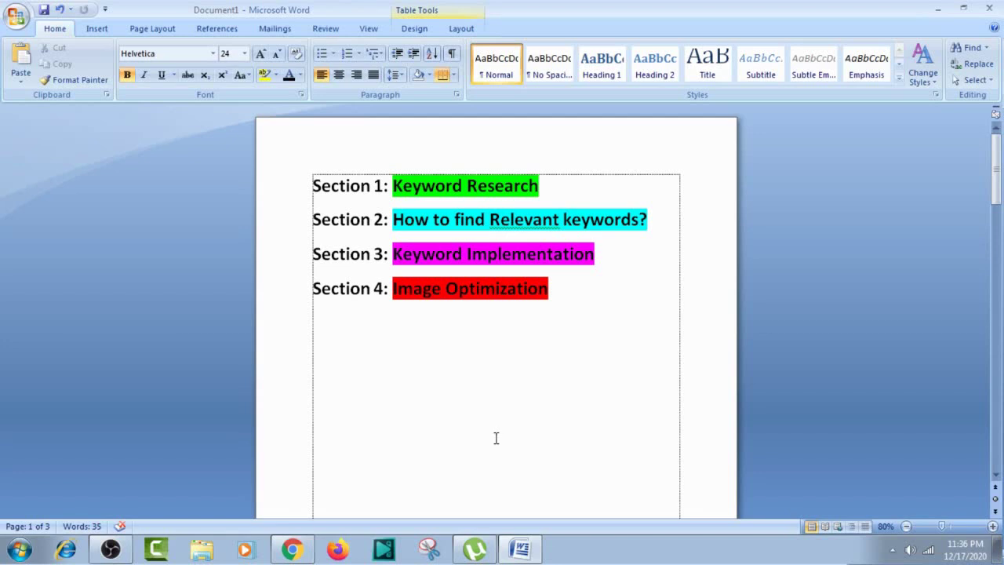
pyautogui.click(292, 549)
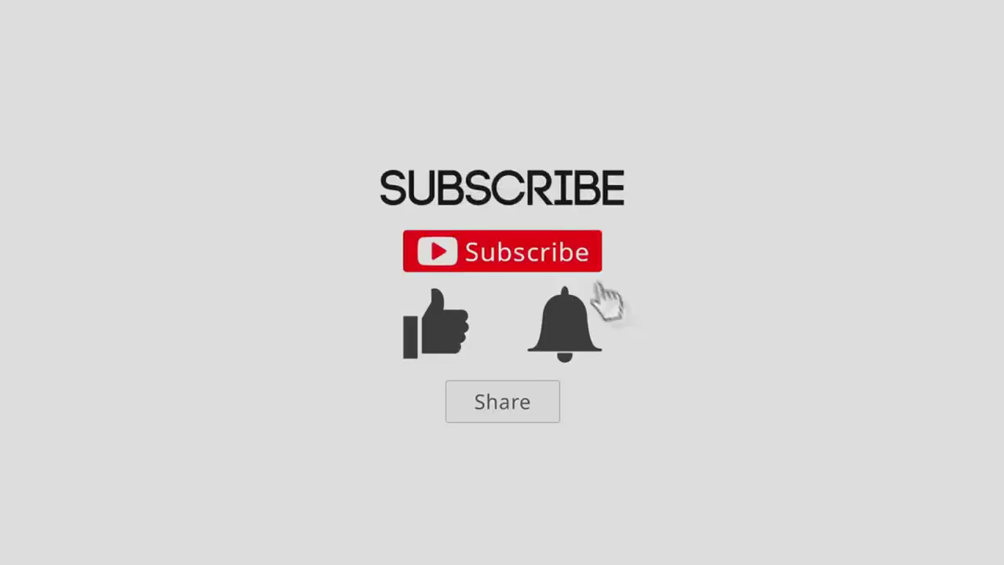